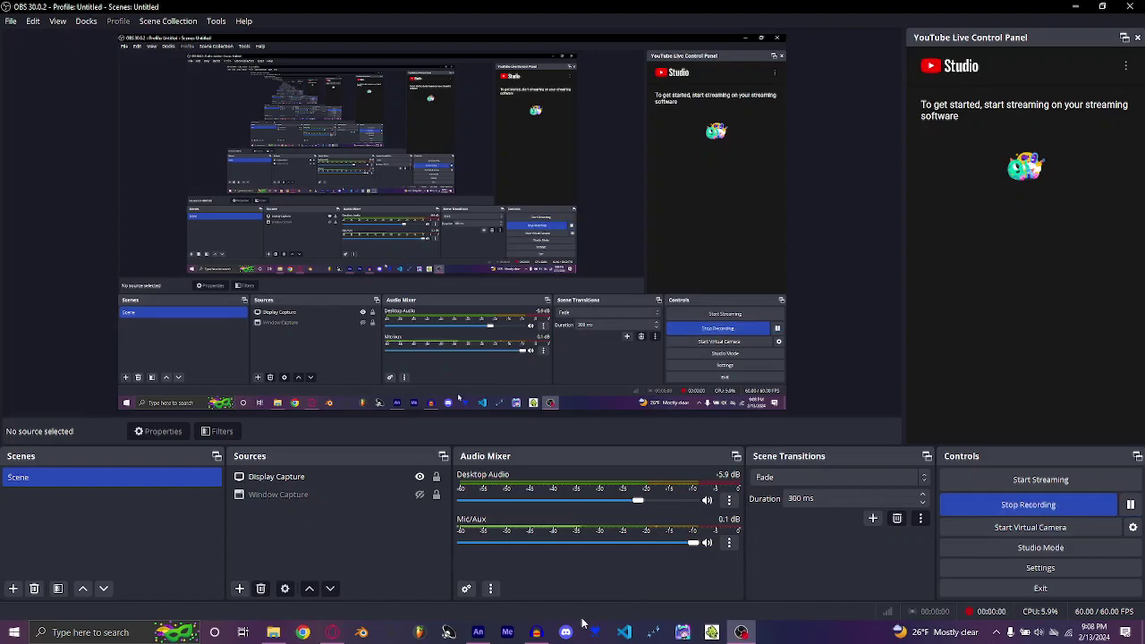
Switch to Audacity, restore the swoosh line test clip by undoing its removal, and play it.
mouse_move(545, 632)
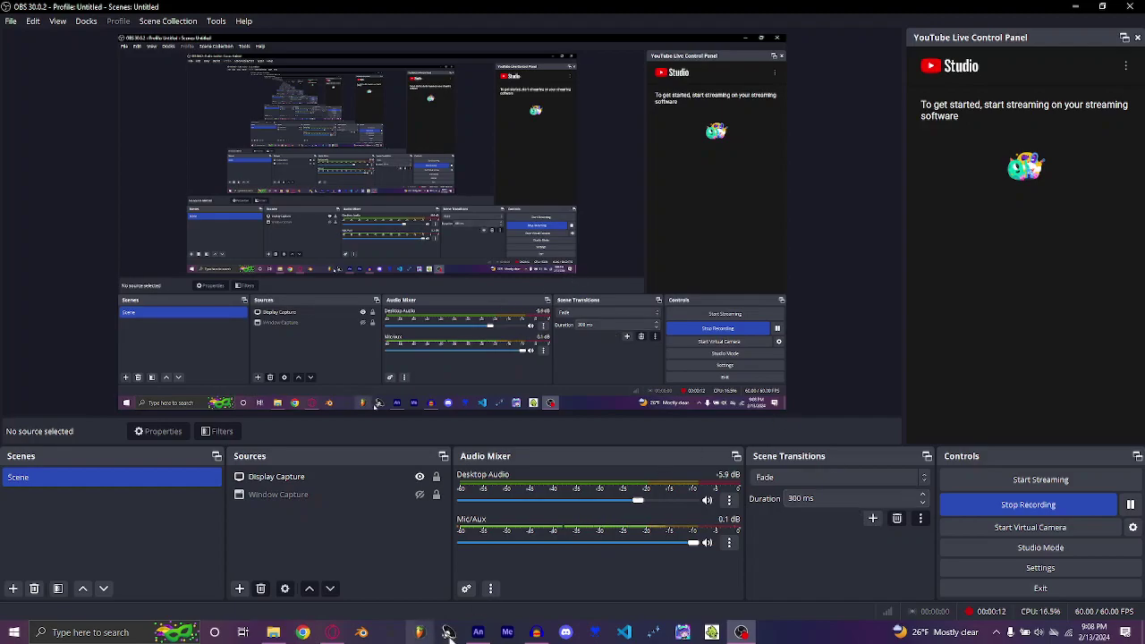
left_click(538, 636)
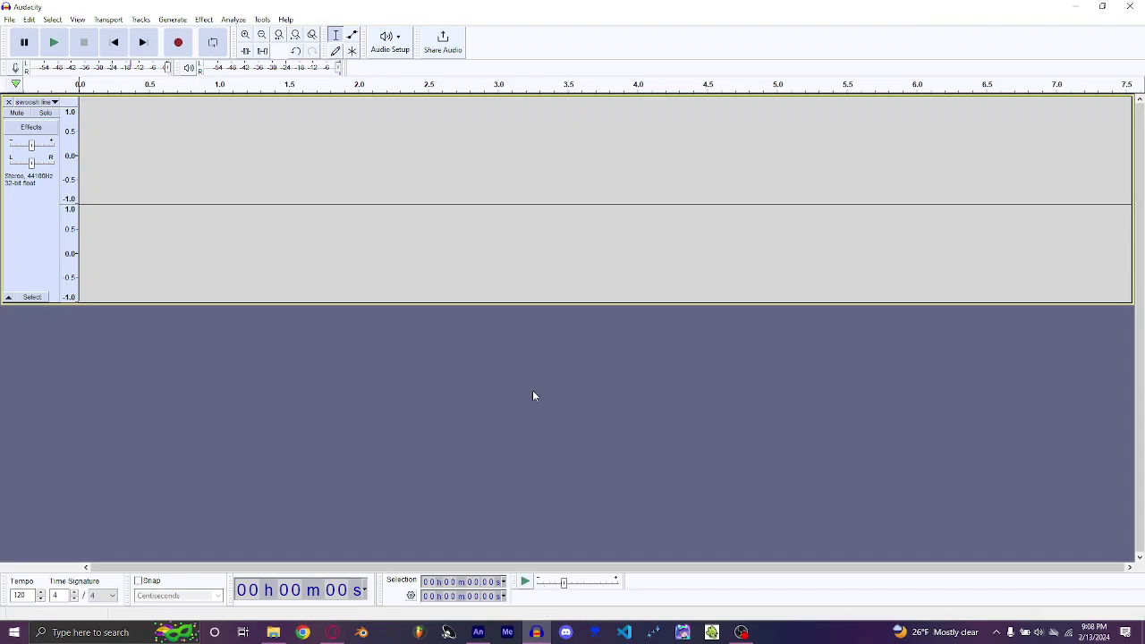
left_click(8, 102)
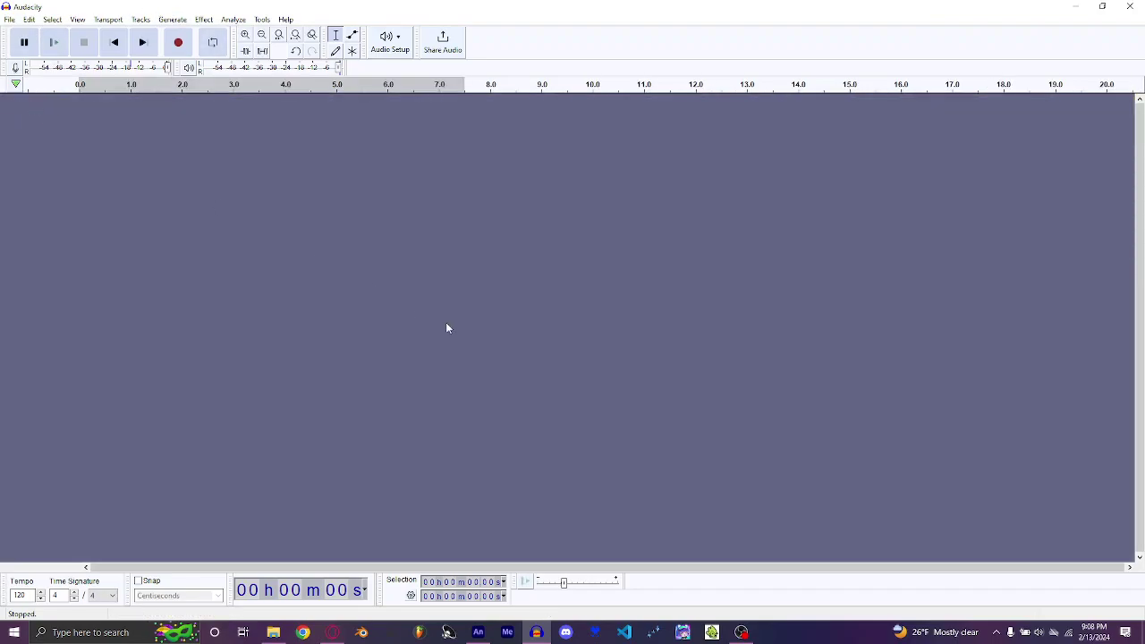
key("ctrl+z")
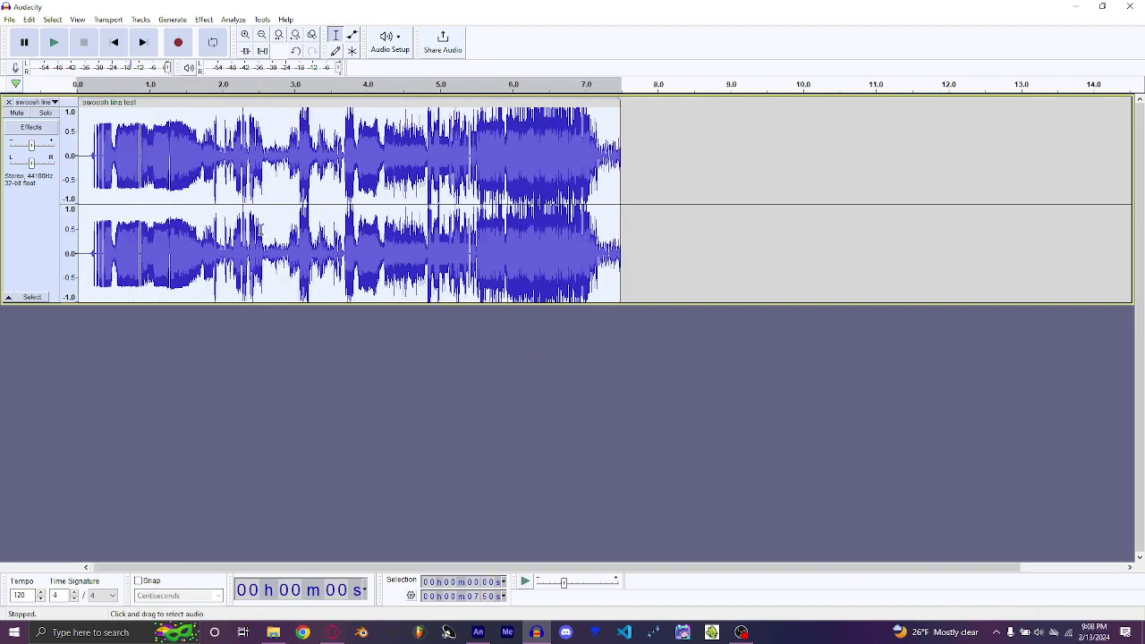
key("space")
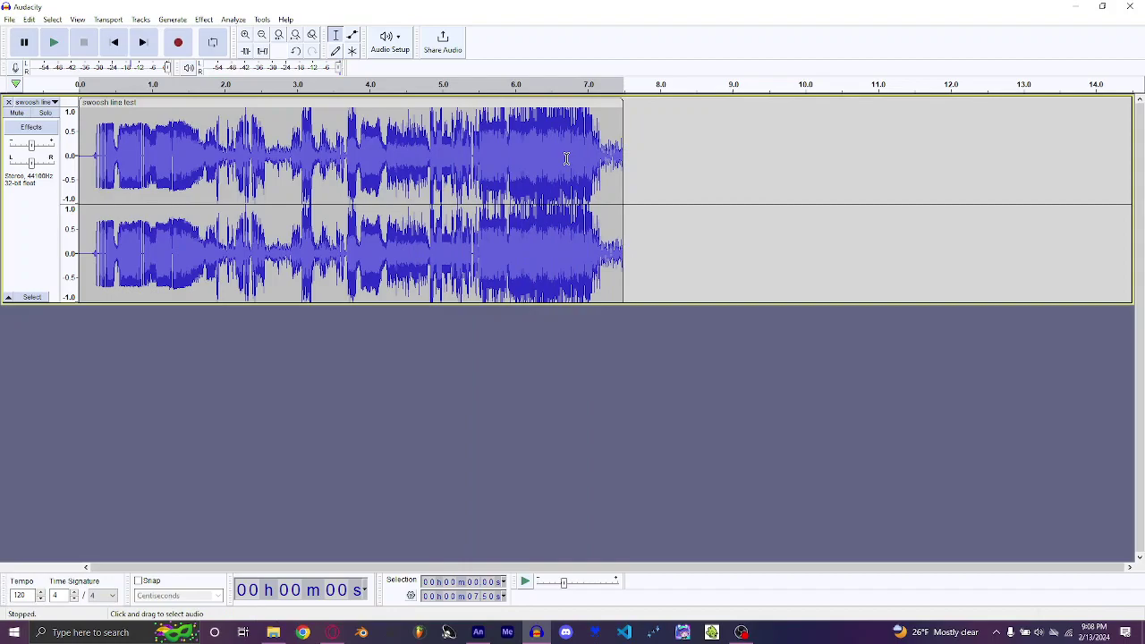
Delete all audio from the swoosh line test track.
key("ctrl+a")
key("Delete")
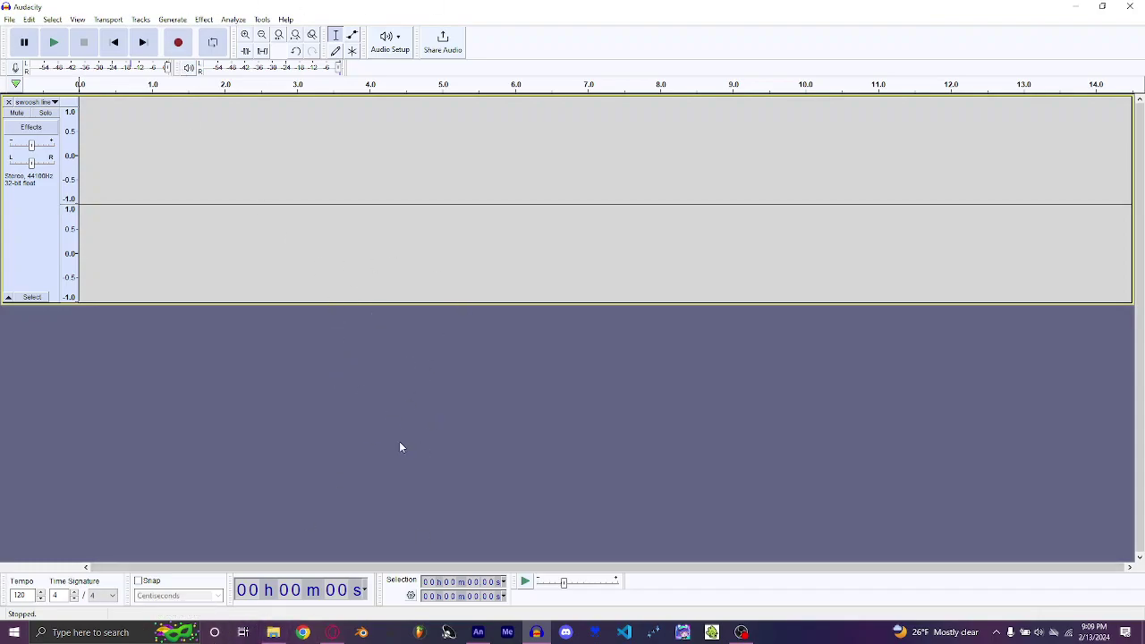
Import the Epic swosh and Zaydash voice line files from the Documents folder "Glitchy voiceline tutorial thing" into the Audacity project.
left_click(273, 632)
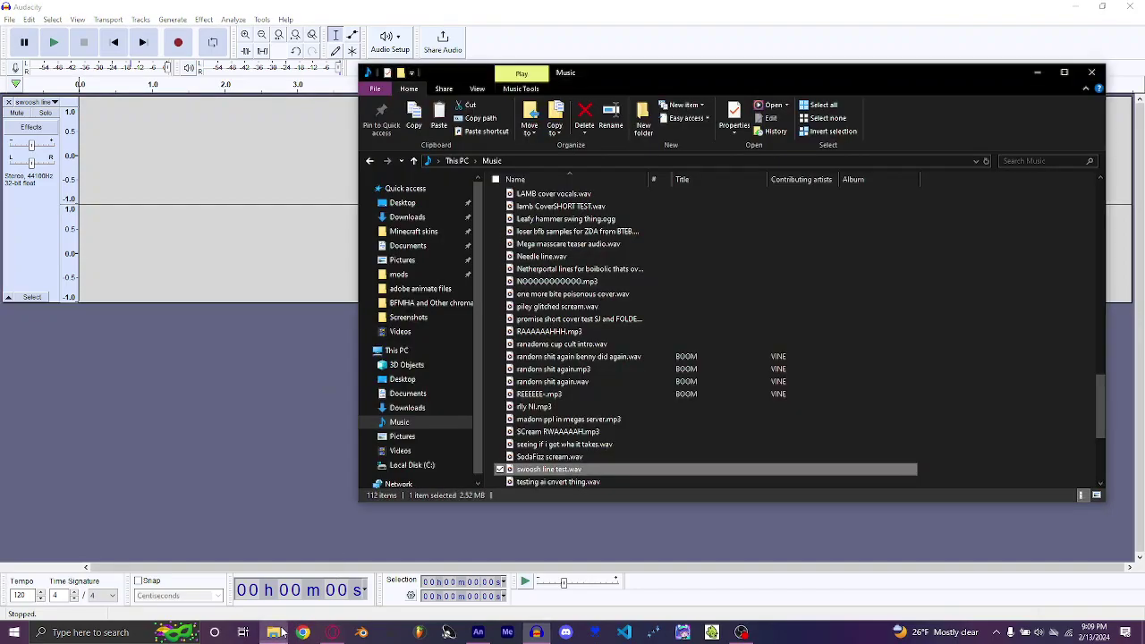
left_click(435, 395)
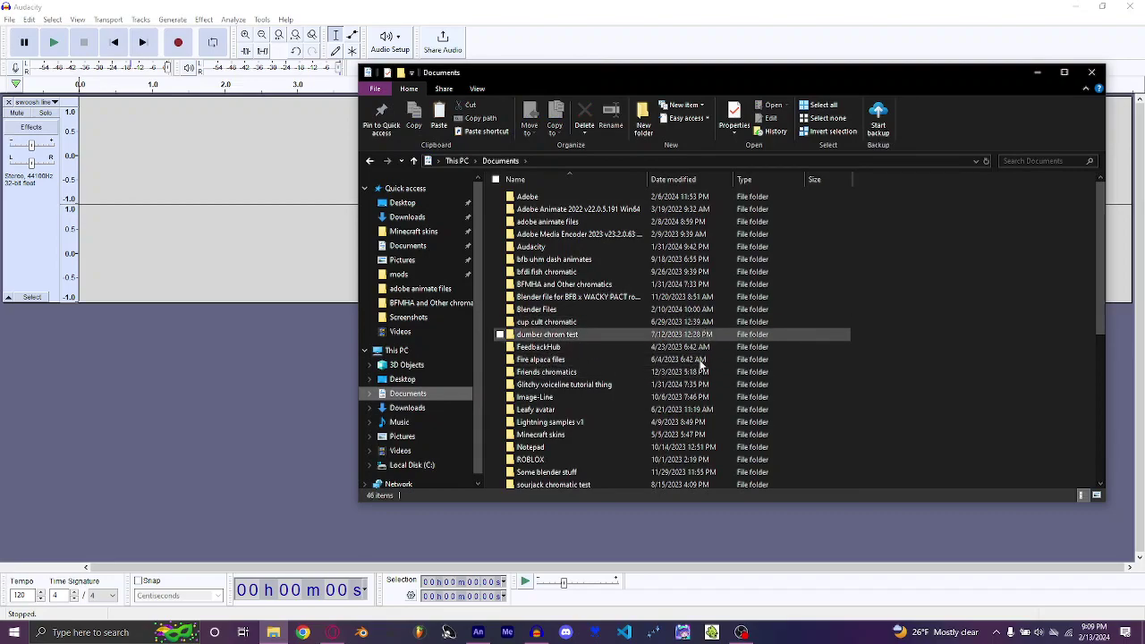
left_click(666, 321)
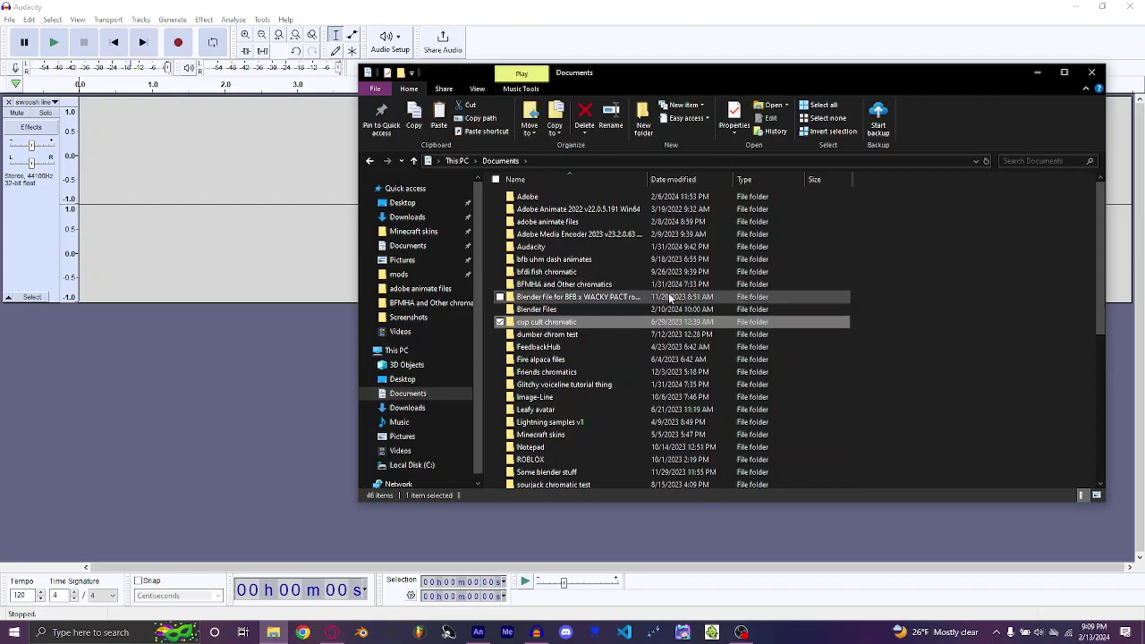
double_click(591, 384)
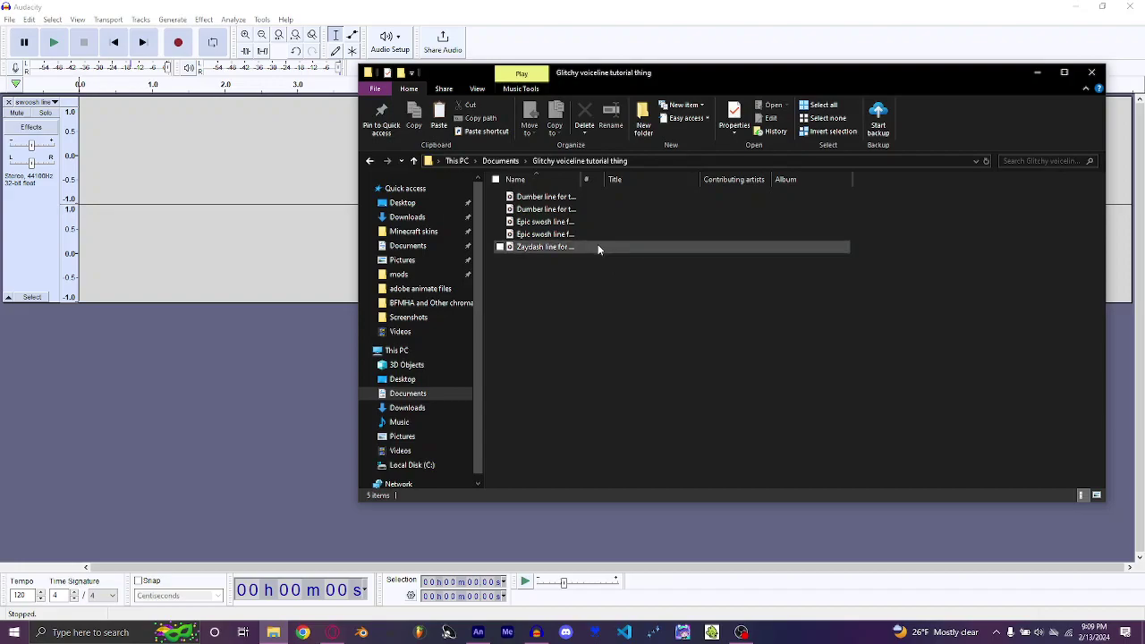
left_click(598, 246)
left_click(622, 235, "ctrl")
left_click_drag(668, 243, 157, 349)
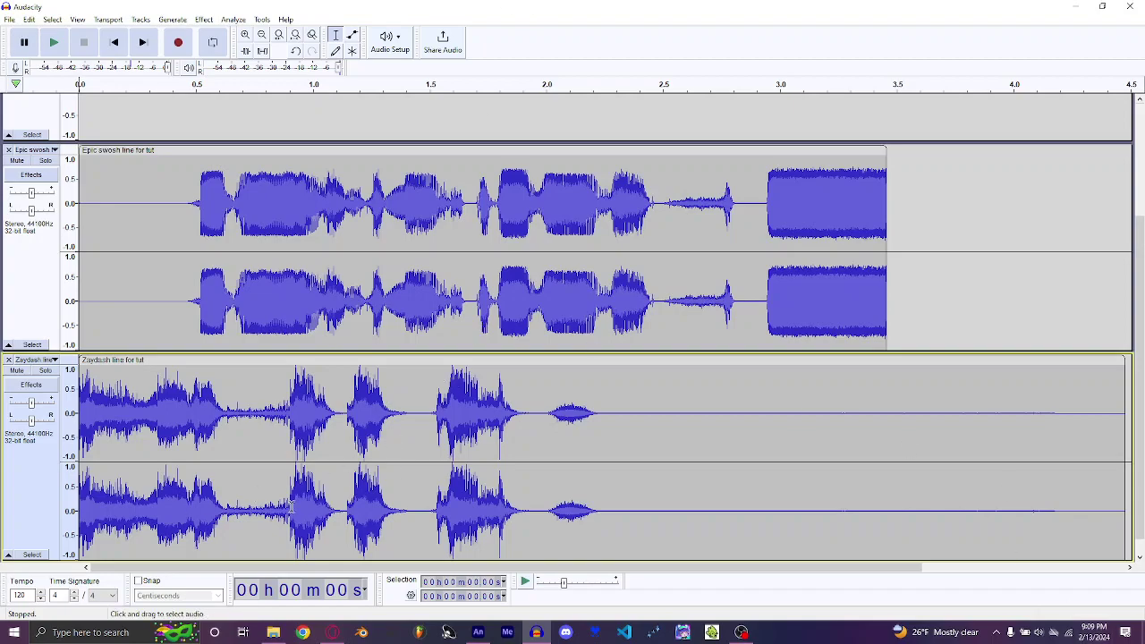
Mute the Zaydash track and play the Epic swosh line from about 0.34 s.
left_click(16, 370)
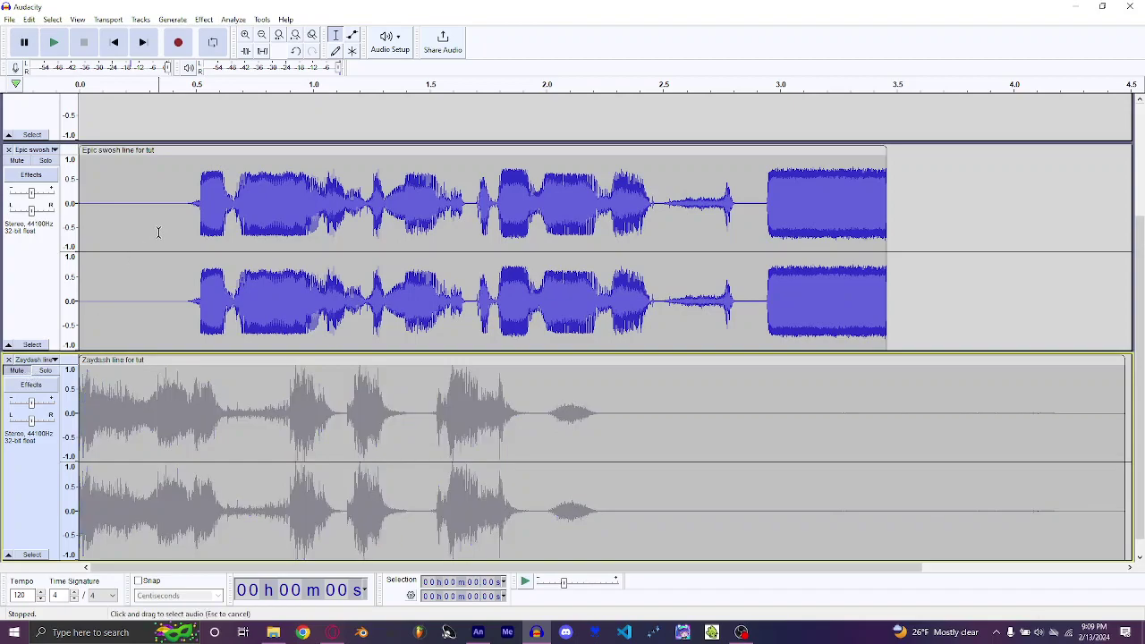
left_click(158, 231)
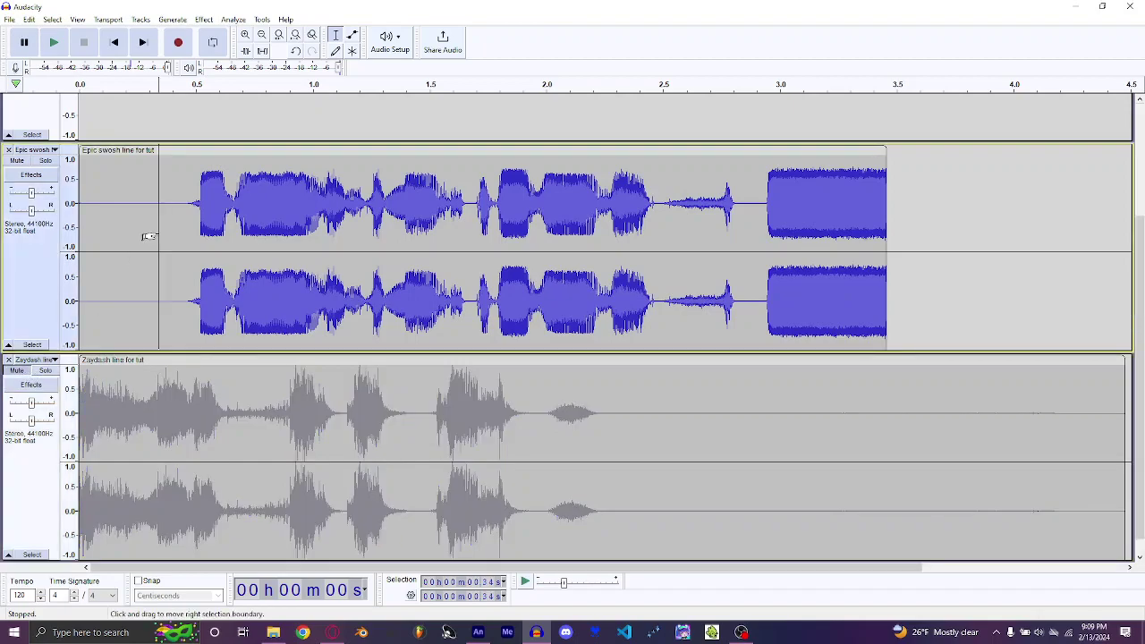
key("space")
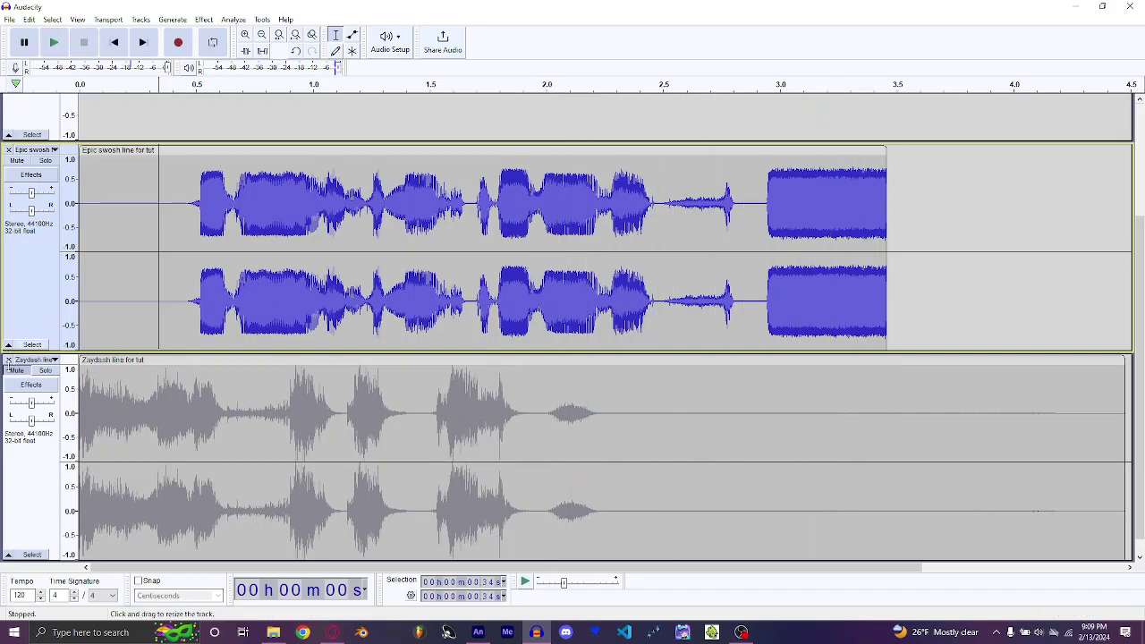
Unmute the Zaydash track and mute the Epic swosh track.
left_click(14, 370)
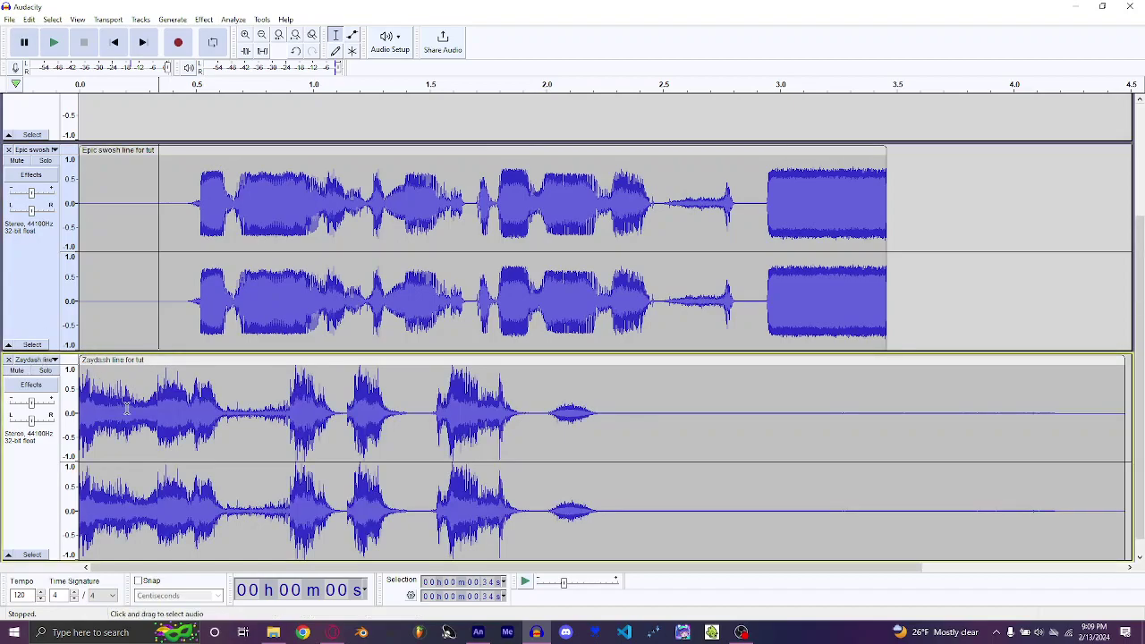
left_click(18, 161)
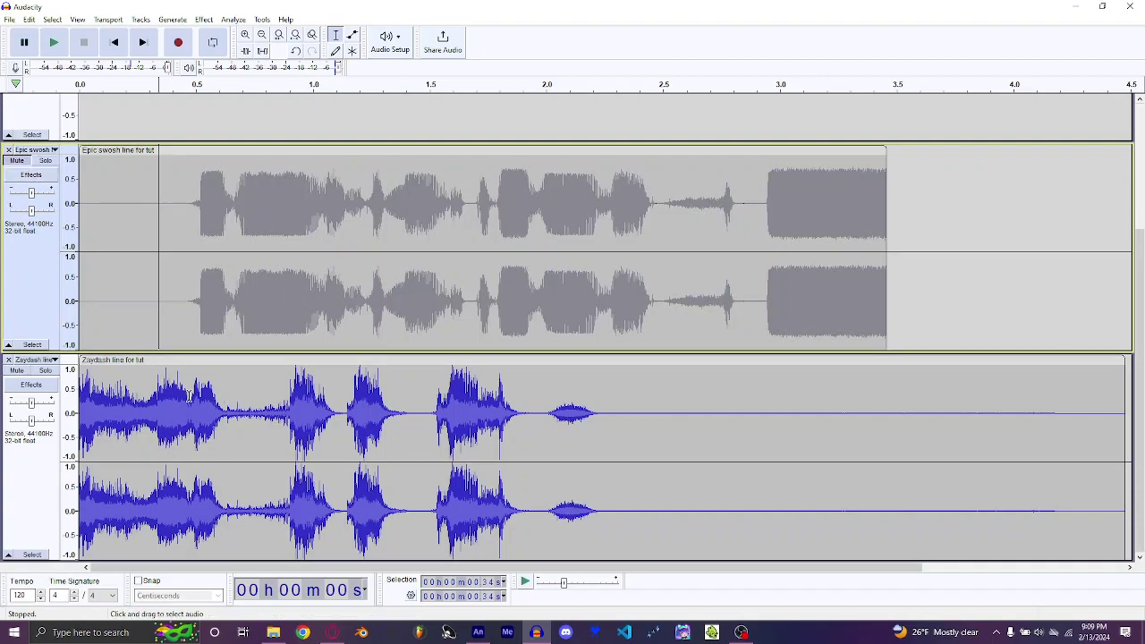
Lower the Zaydash track's gain to -6.0 dB and play the line.
scroll(124, 358, "down", 1)
left_click(25, 389)
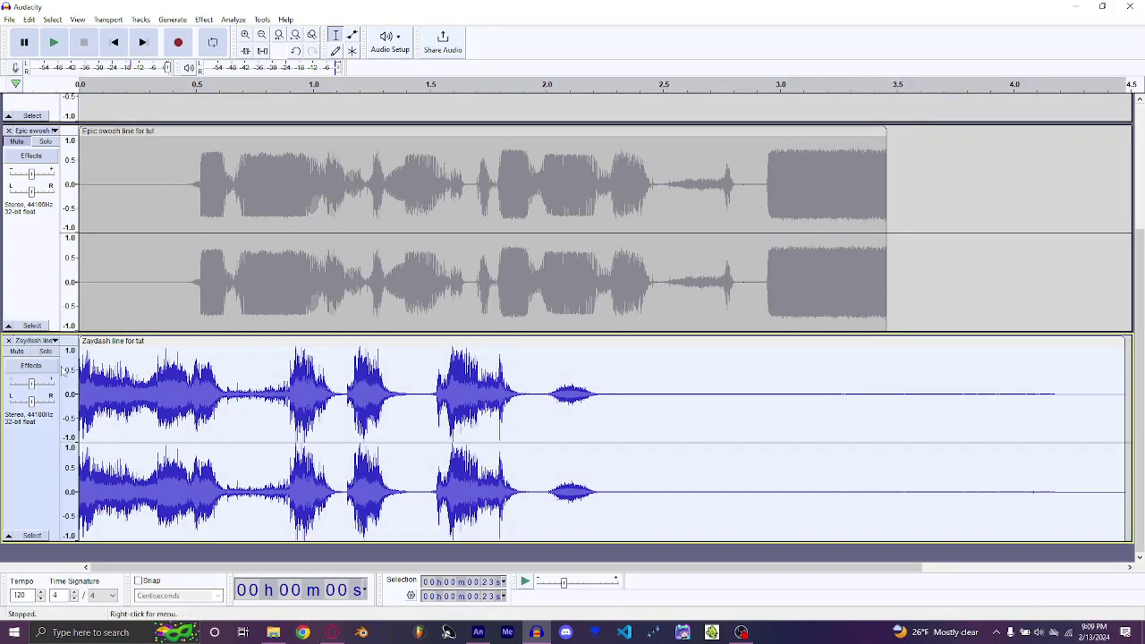
left_click_drag(25, 391, 30, 387)
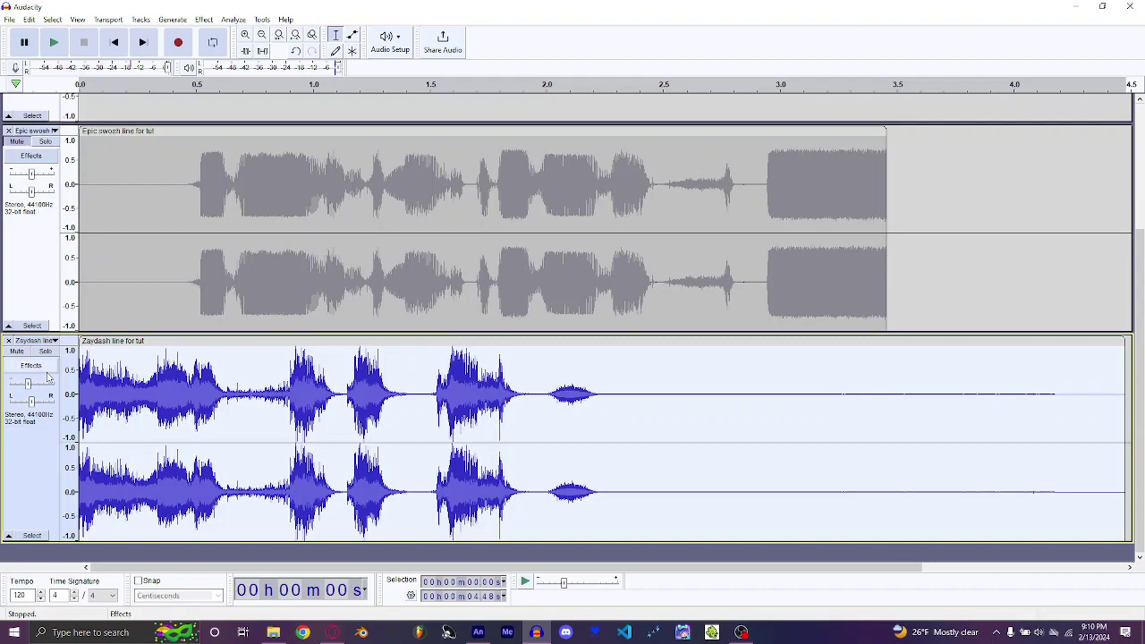
key("space")
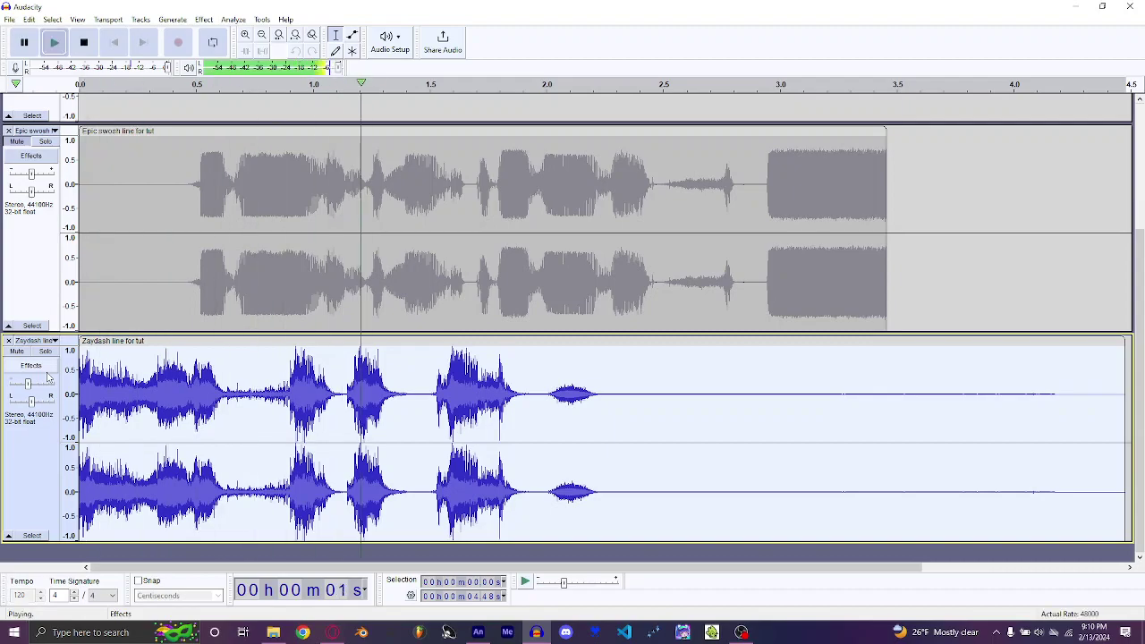
key("space")
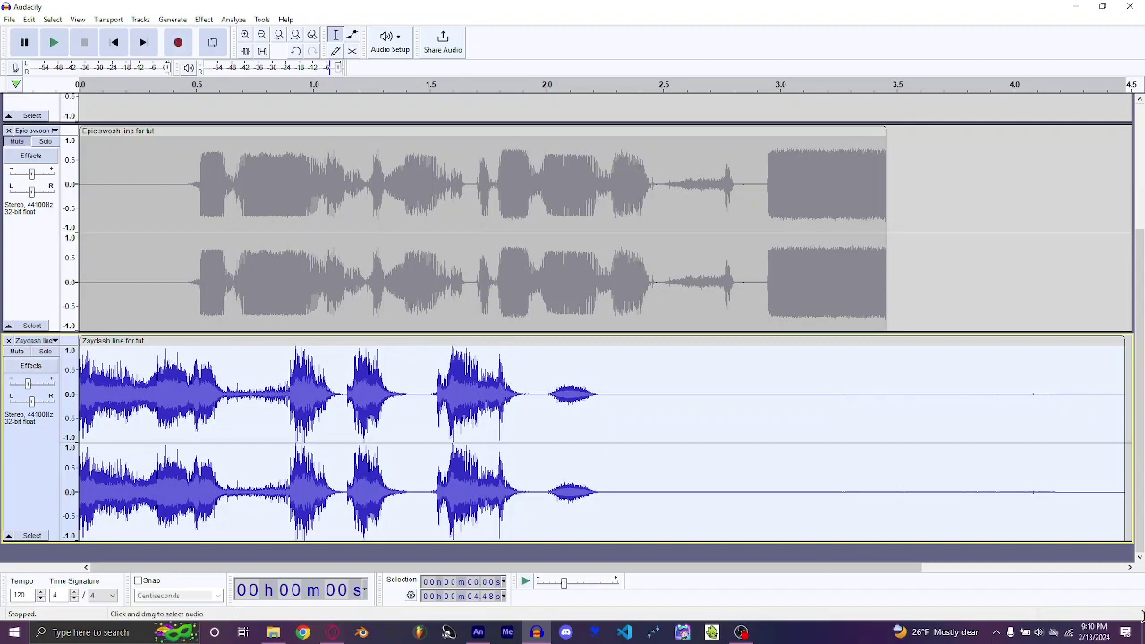
Select about the first 0.06 s of the Zaydash clip and play that snippet.
left_click(673, 452)
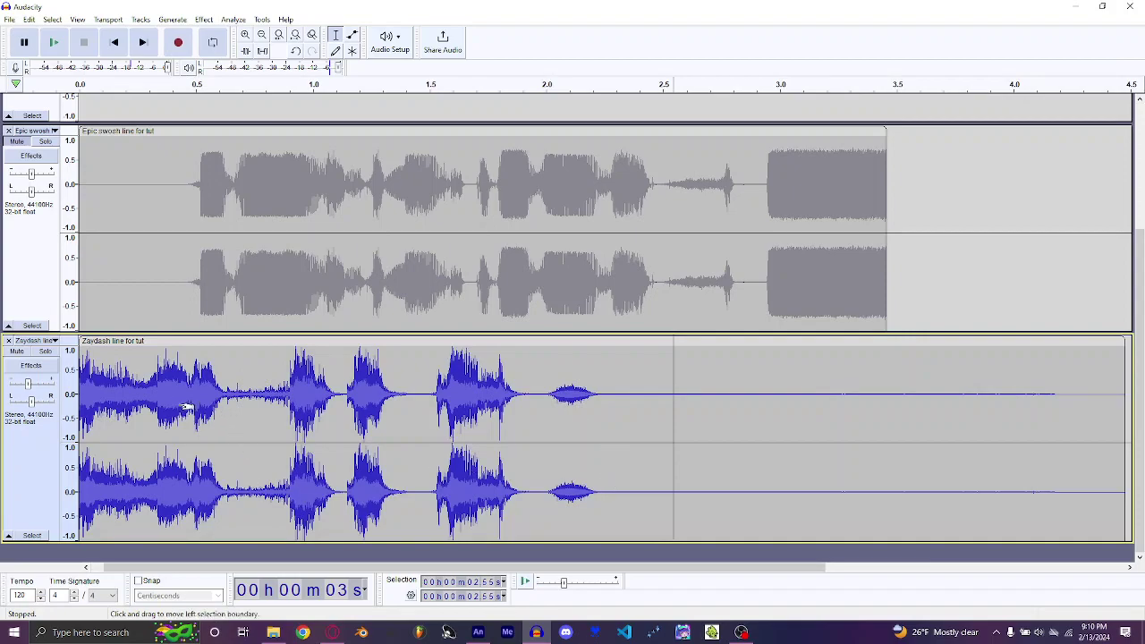
scroll(188, 407, "up", 2, "ctrl")
scroll(190, 410, "up", 2, "ctrl")
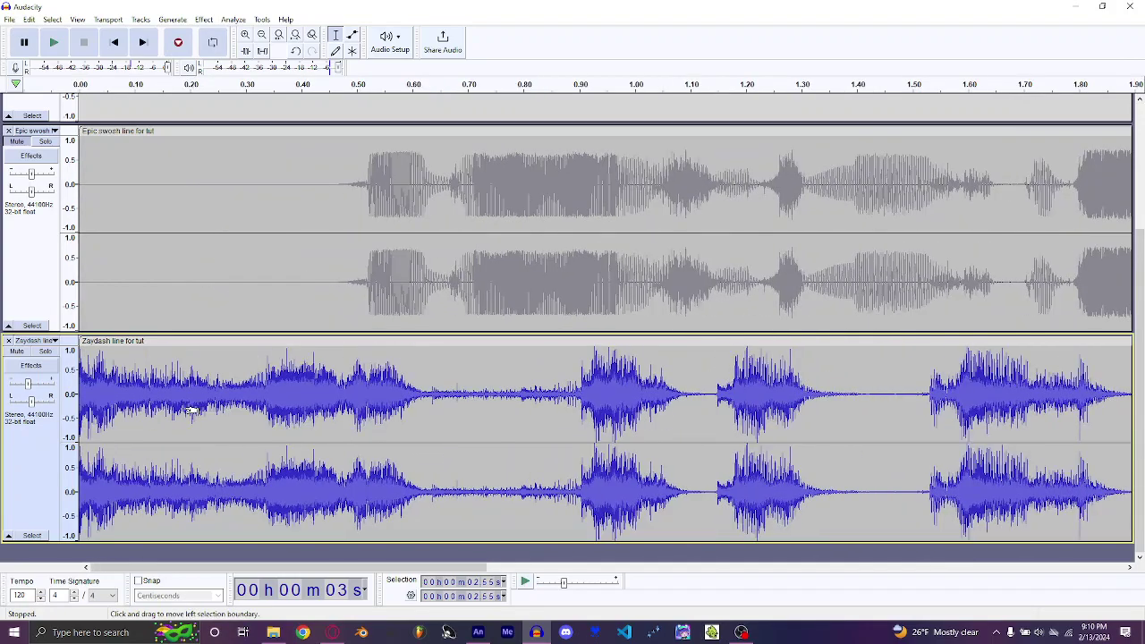
left_click(114, 395)
left_click(96, 395)
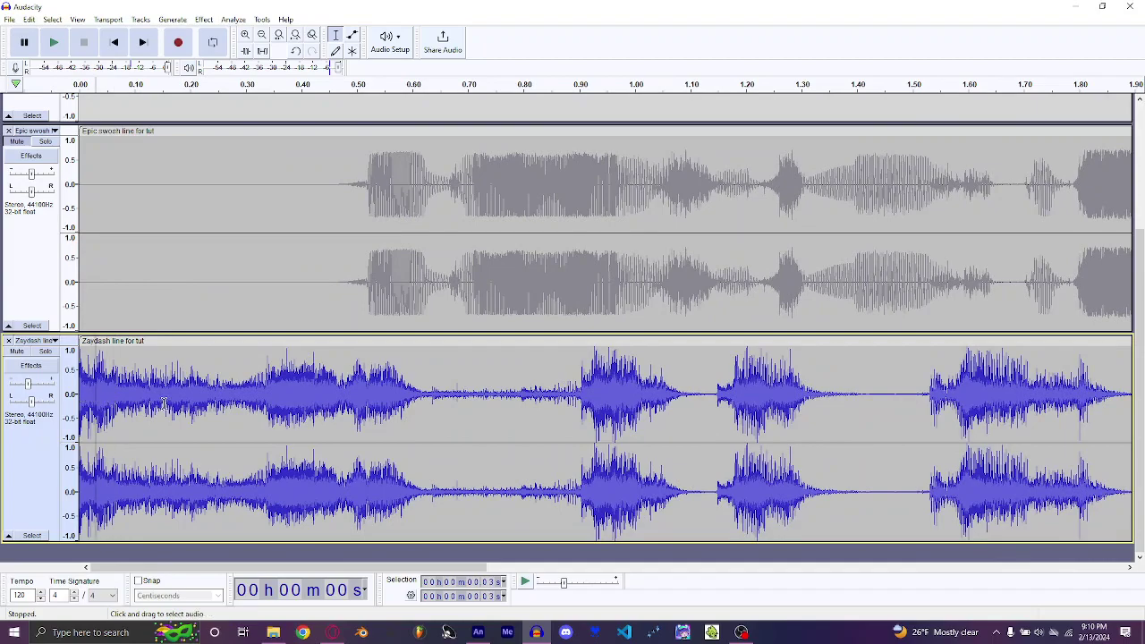
left_click_drag(109, 407, 22, 402)
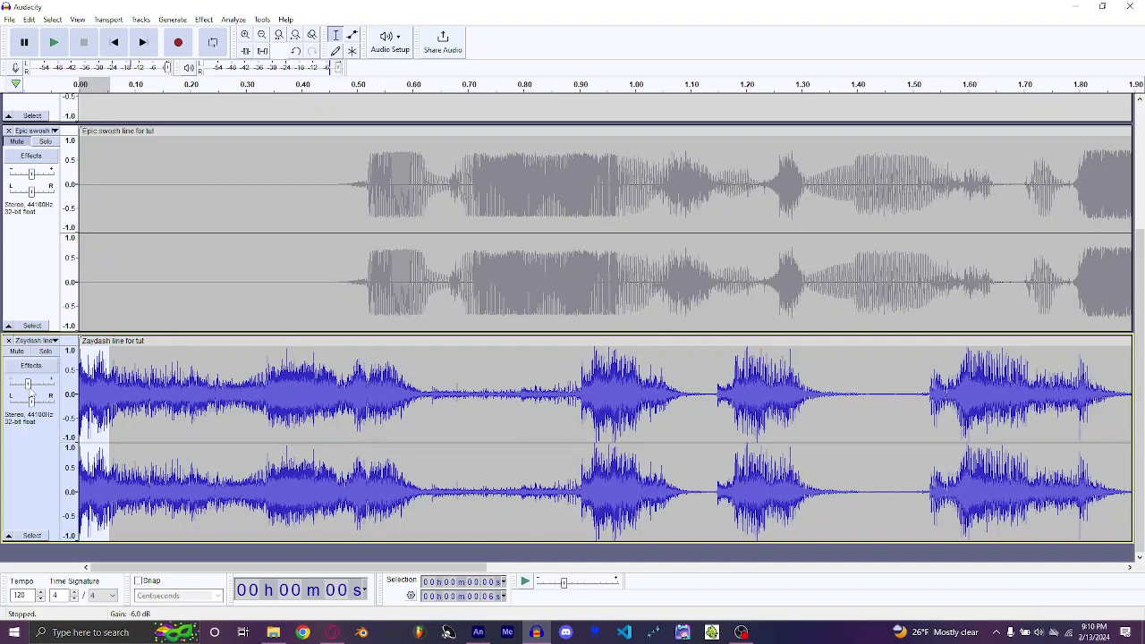
key("space")
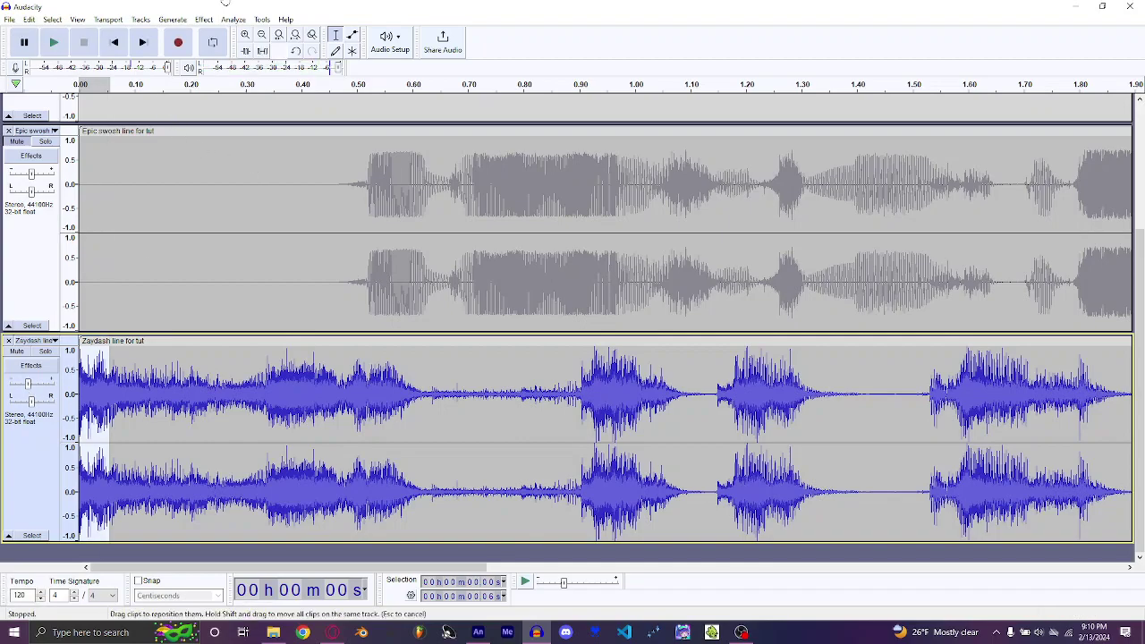
Try the Repeat effect with 5 added repeats on the selected opening snippet, play the result, and undo it.
left_click(214, 22)
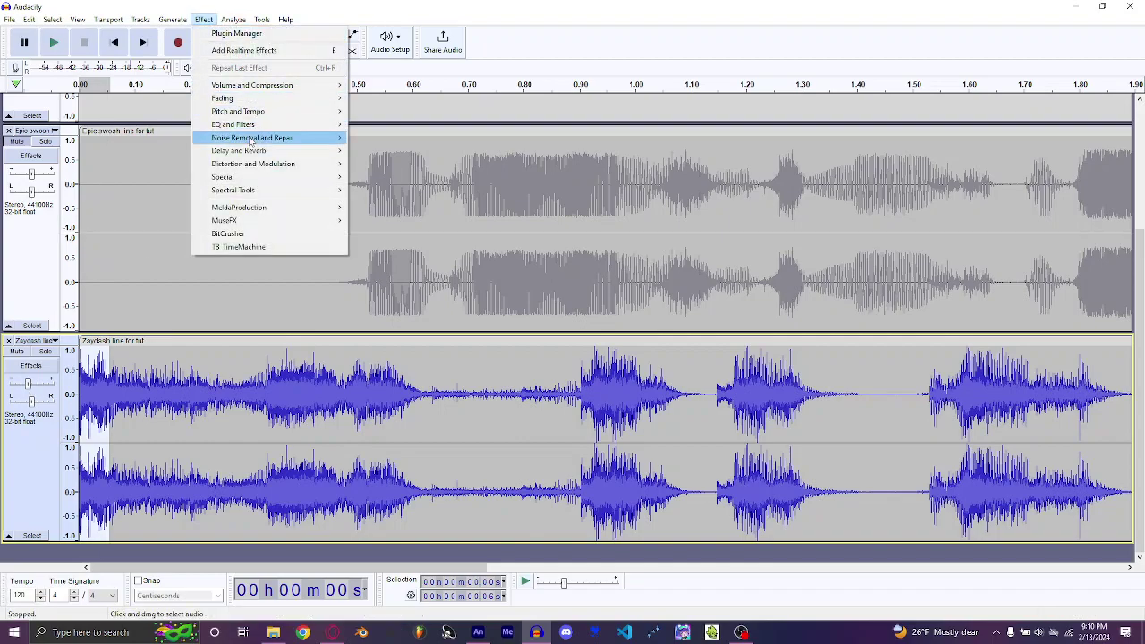
mouse_move(257, 177)
left_click(385, 191)
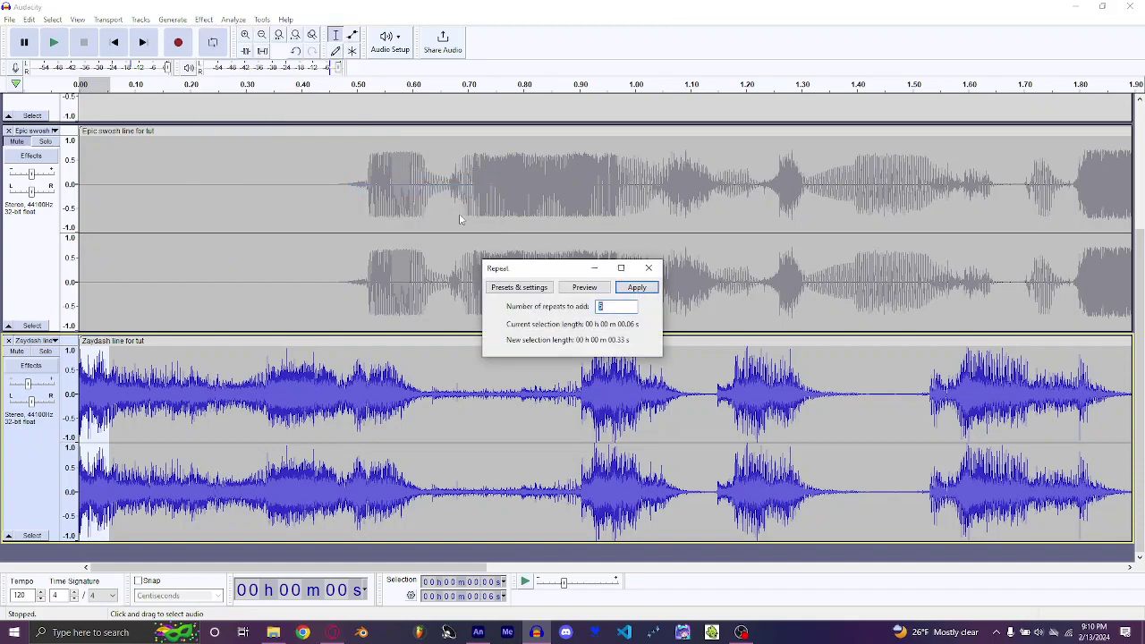
left_click(636, 287)
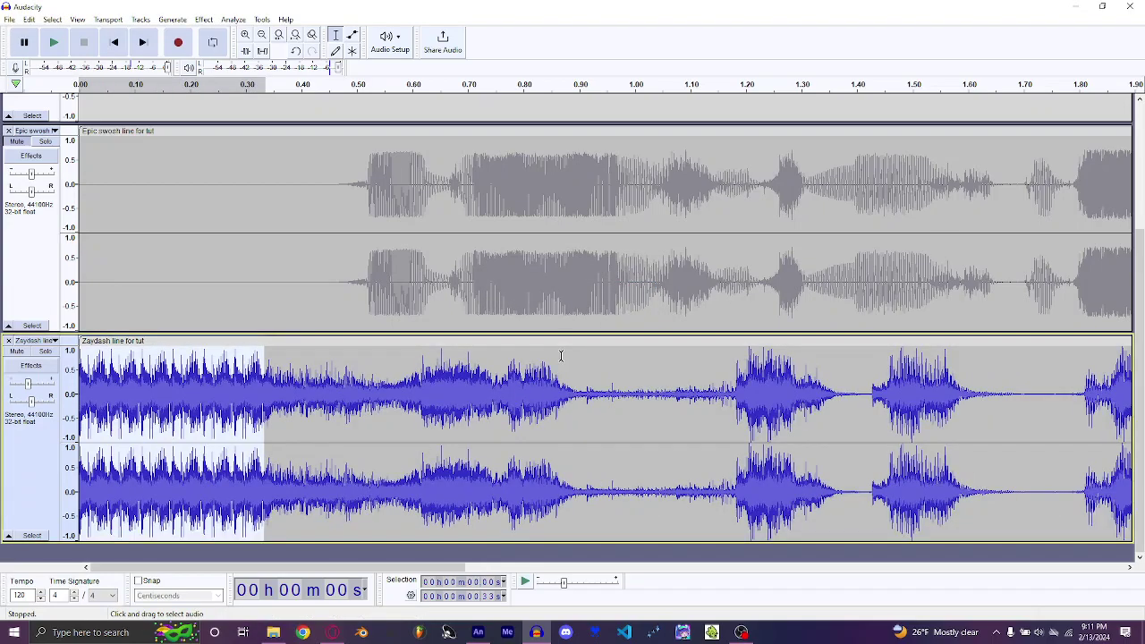
key("space")
key("ctrl+z")
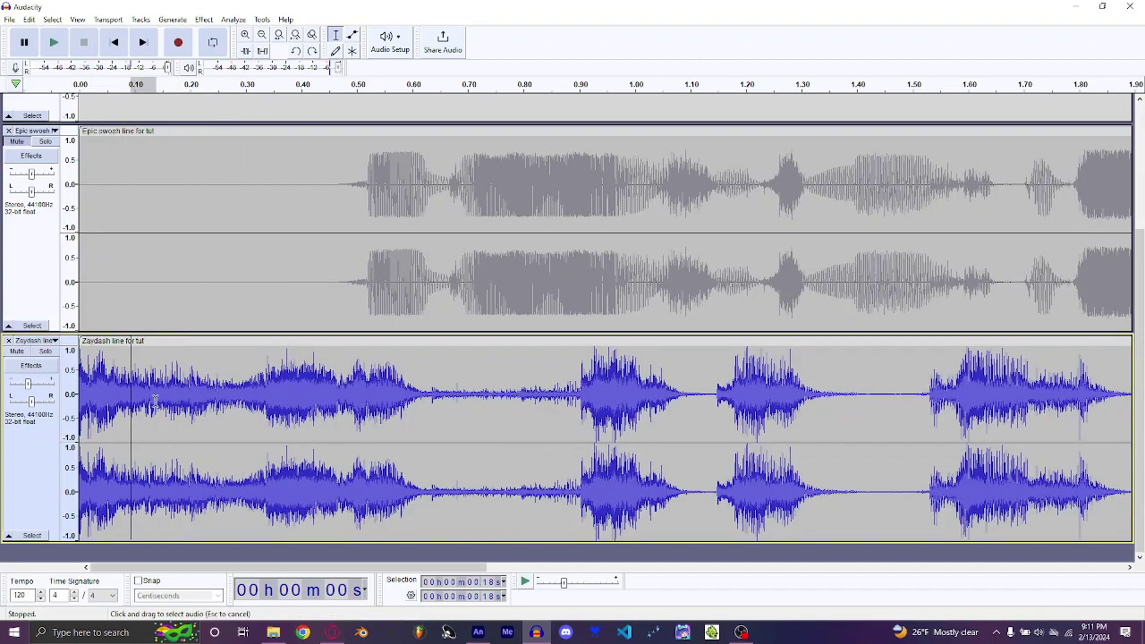
Copy a tiny snippet near the start of the Zaydash clip and paste it back to back to form a stutter from about 0.04 to 0.19 s.
left_click_drag(103, 391, 114, 391)
key("ctrl+v")
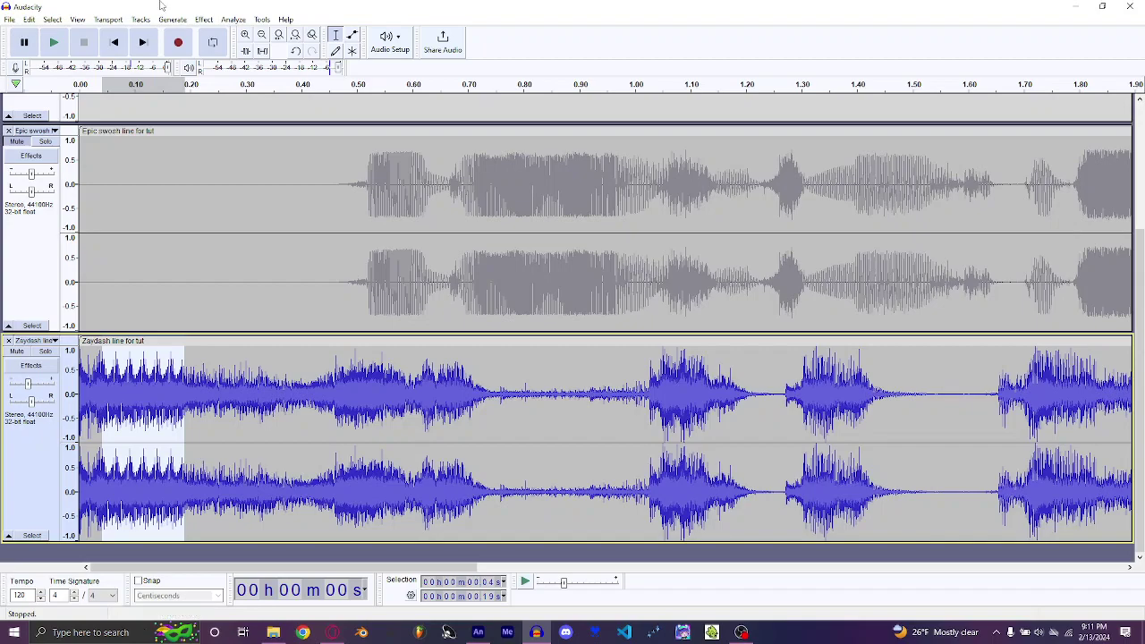
Try the Repeat effect with 5 added repeats on the selected stutter section between 0.04 and 0.19 s, and undo it.
left_click(204, 19)
mouse_move(253, 178)
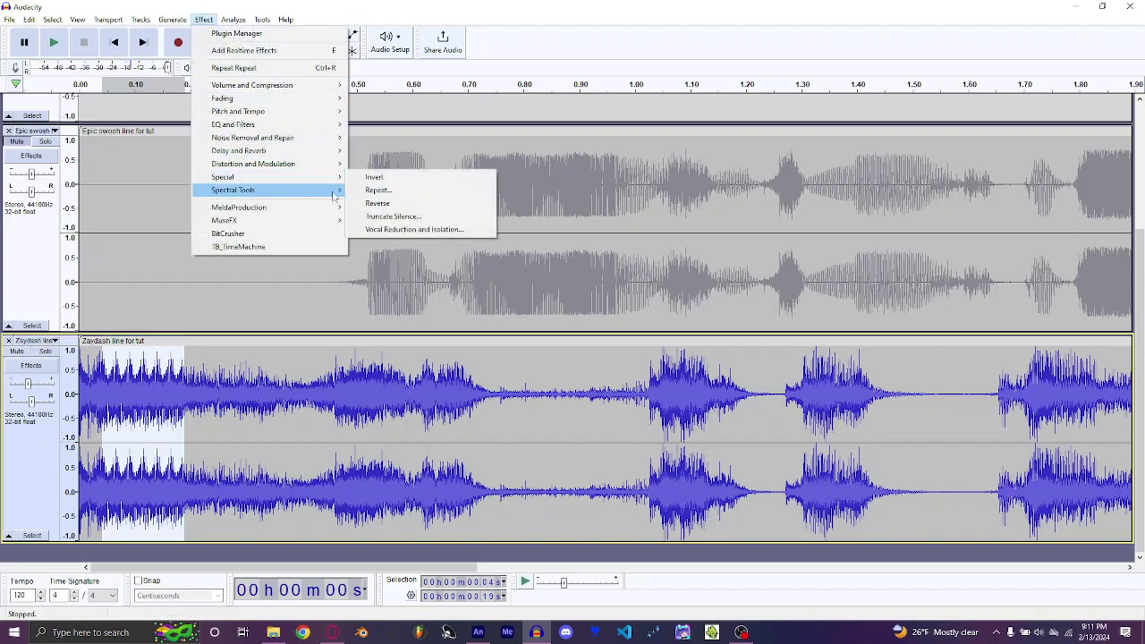
left_click(398, 192)
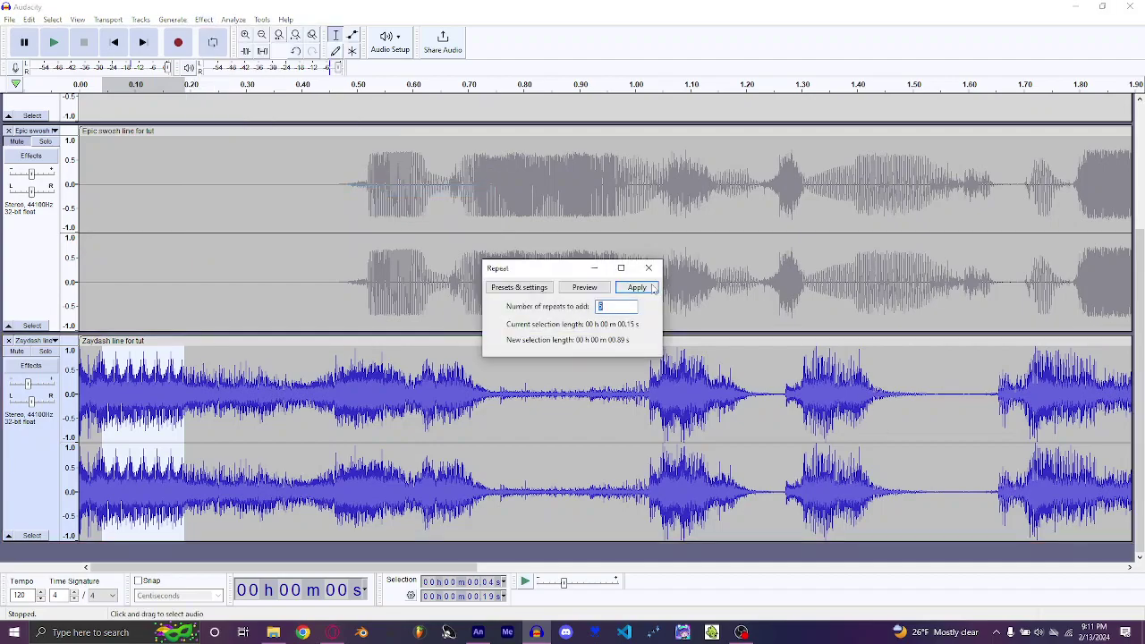
left_click(638, 288)
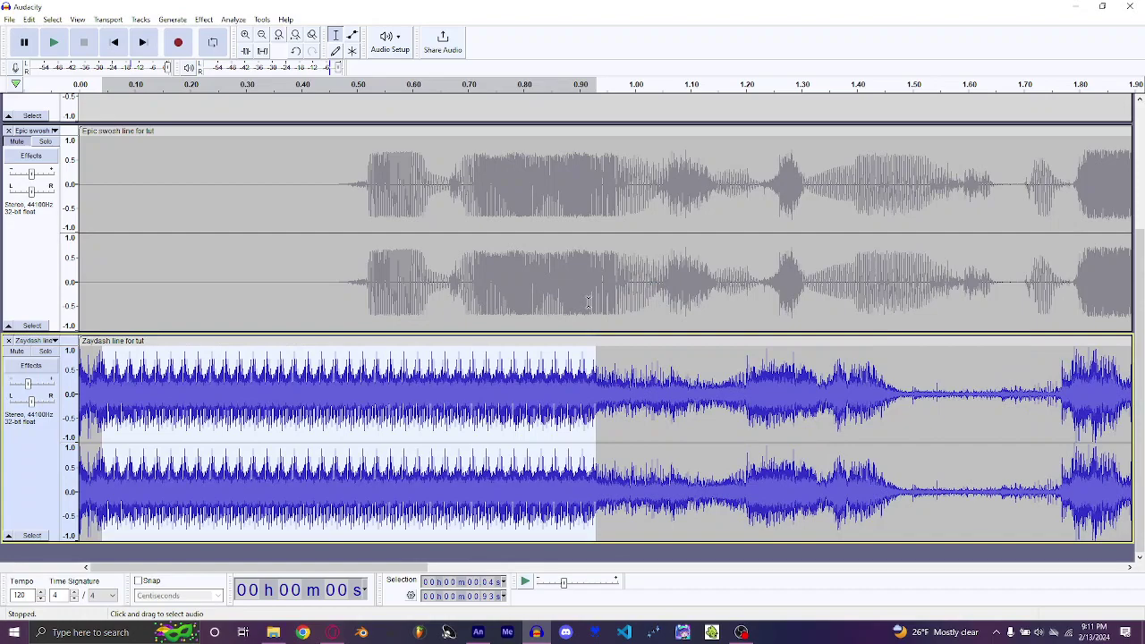
key("ctrl+z")
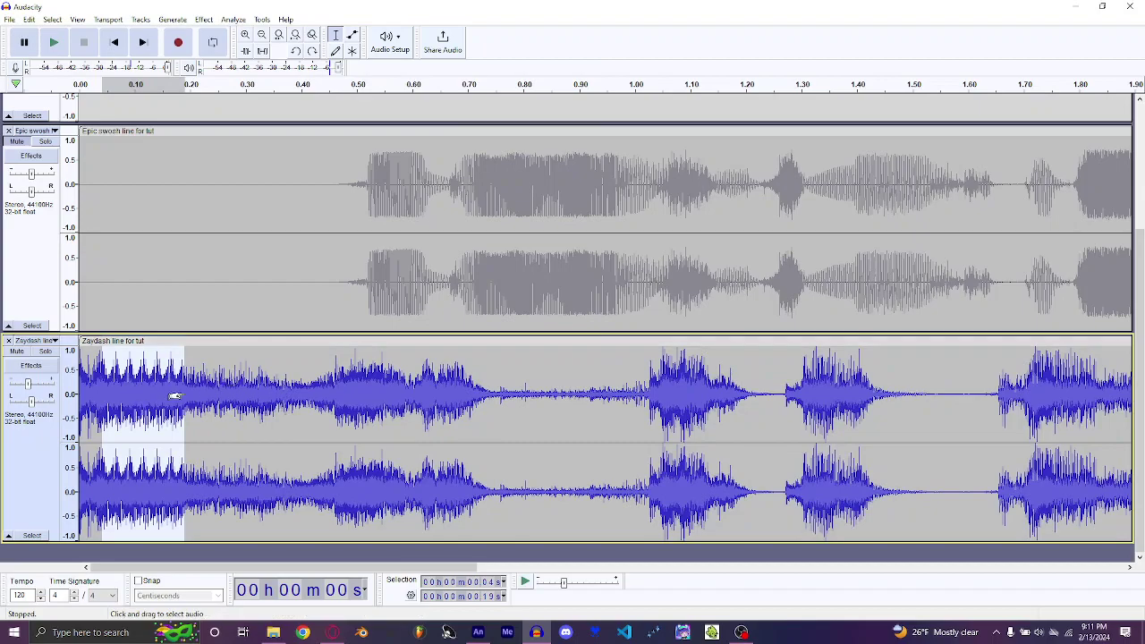
Repeat a snippet of about 0.04 s starting near 0.30 s in the Zaydash clip, with 5 added repeats, and play the clip.
left_click(125, 342)
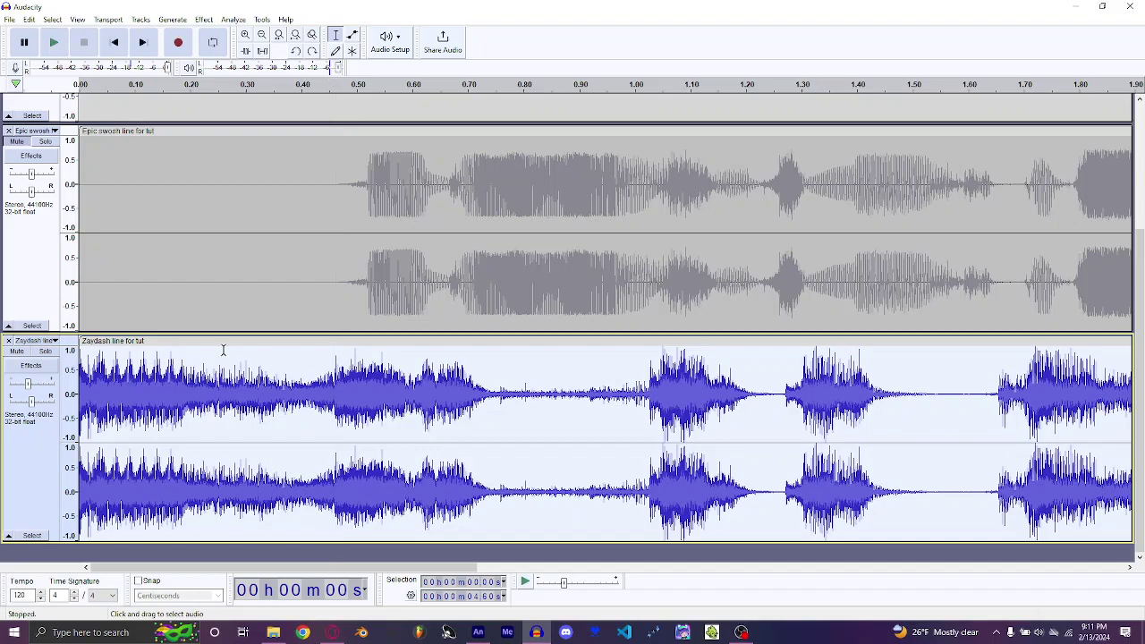
left_click_drag(267, 391, 367, 397)
scroll(268, 394, "down", 2)
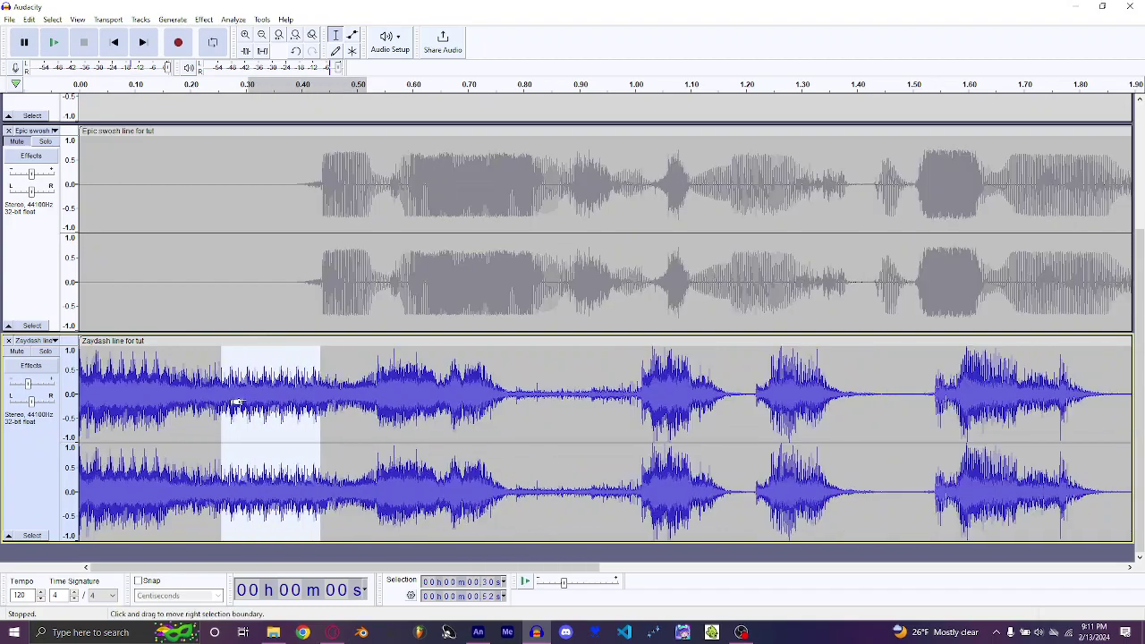
left_click(183, 337)
key("space")
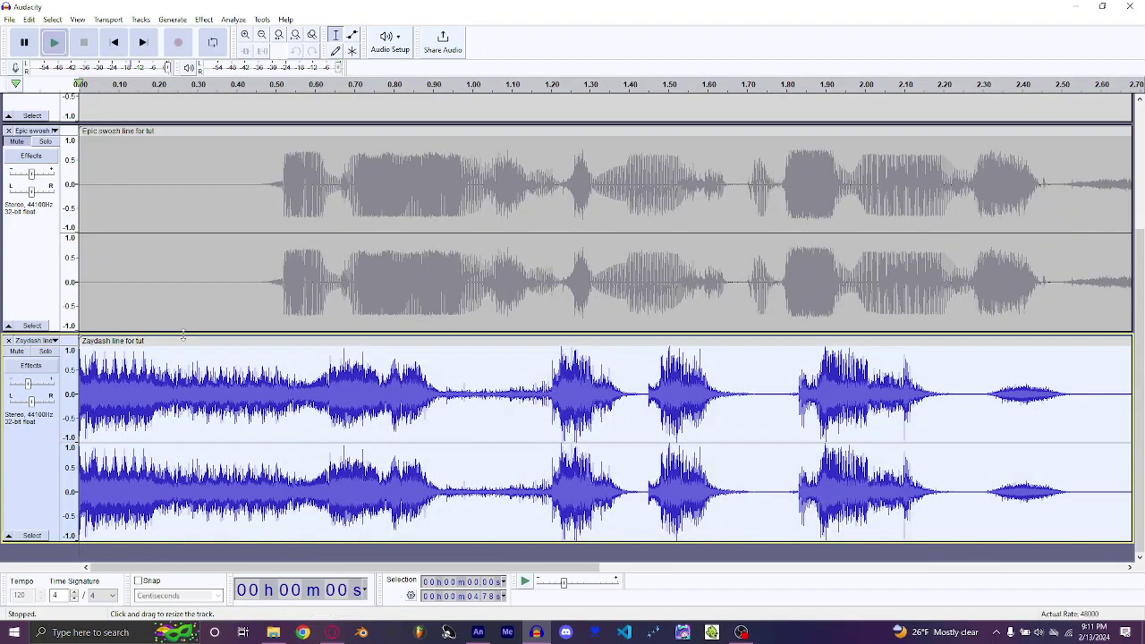
Select the snippet from about 0.81 to 0.83 s in the Zaydash clip and reapply the Repeat effect.
left_click_drag(344, 391, 352, 392)
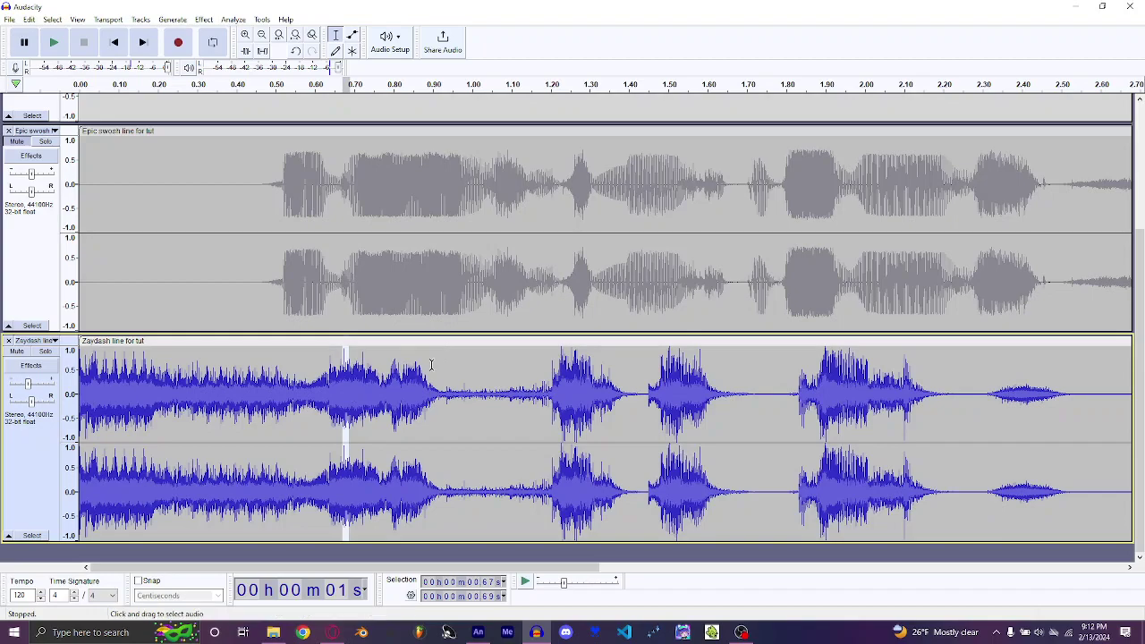
left_click_drag(395, 395, 401, 395)
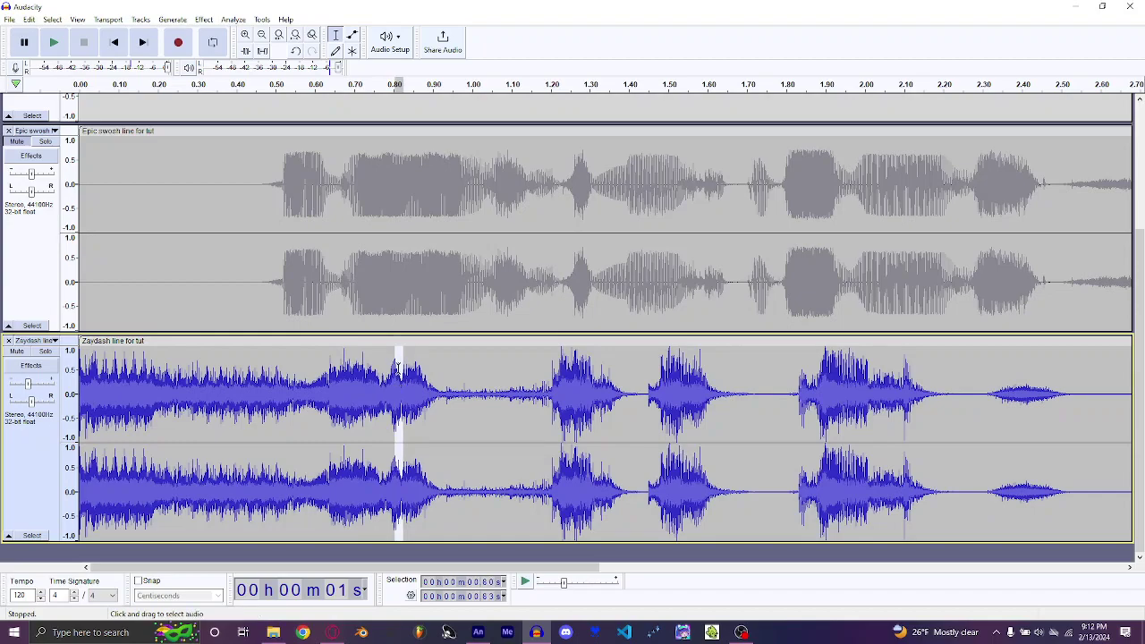
left_click(205, 20)
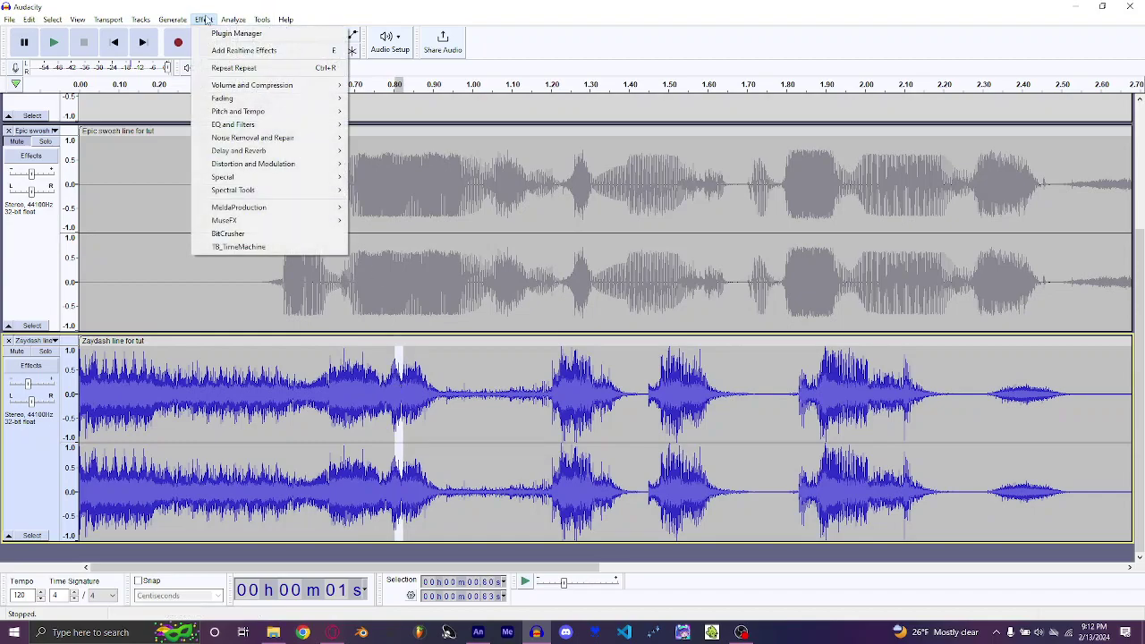
left_click(397, 399)
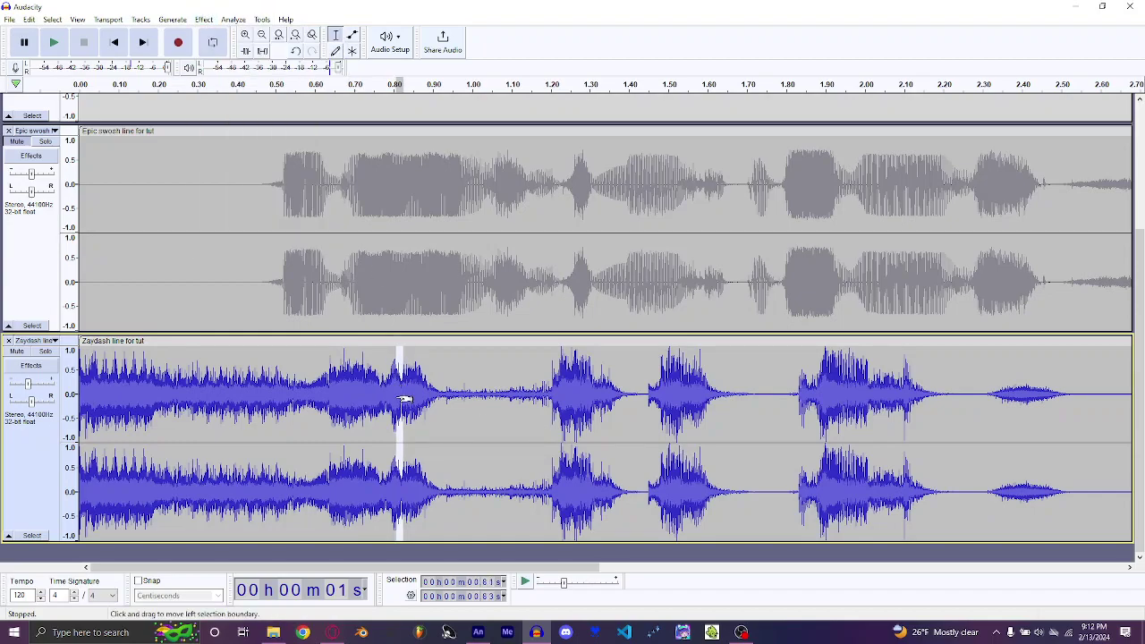
key("ctrl+r")
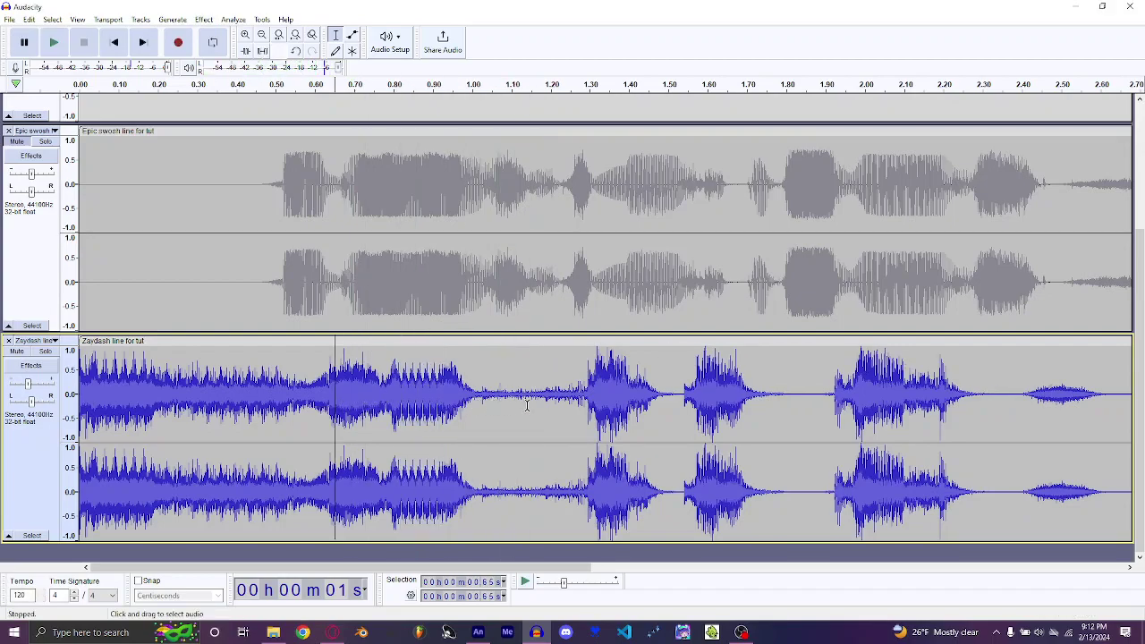
Select a tiny snippet starting at about 1.33 s in the Zaydash clip and reapply the Repeat effect.
left_click(603, 389)
left_click_drag(602, 389, 612, 393)
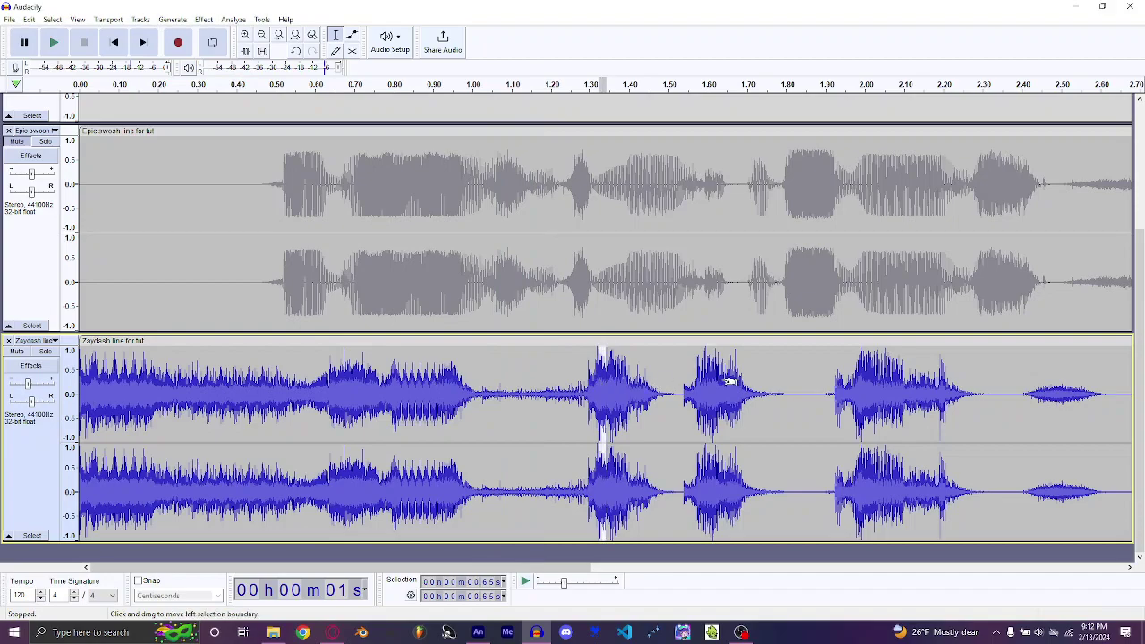
key("ctrl+r")
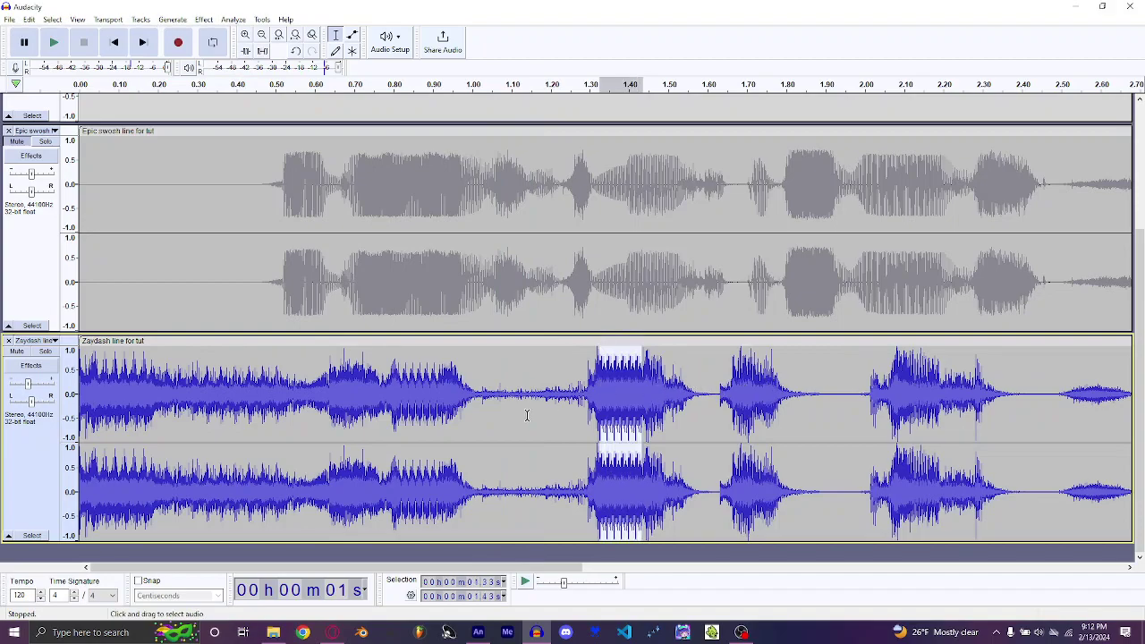
Select the snippet from about 1.74 to 1.75 s in the Zaydash clip and reapply the Repeat effect.
left_click(573, 408)
left_click(762, 401)
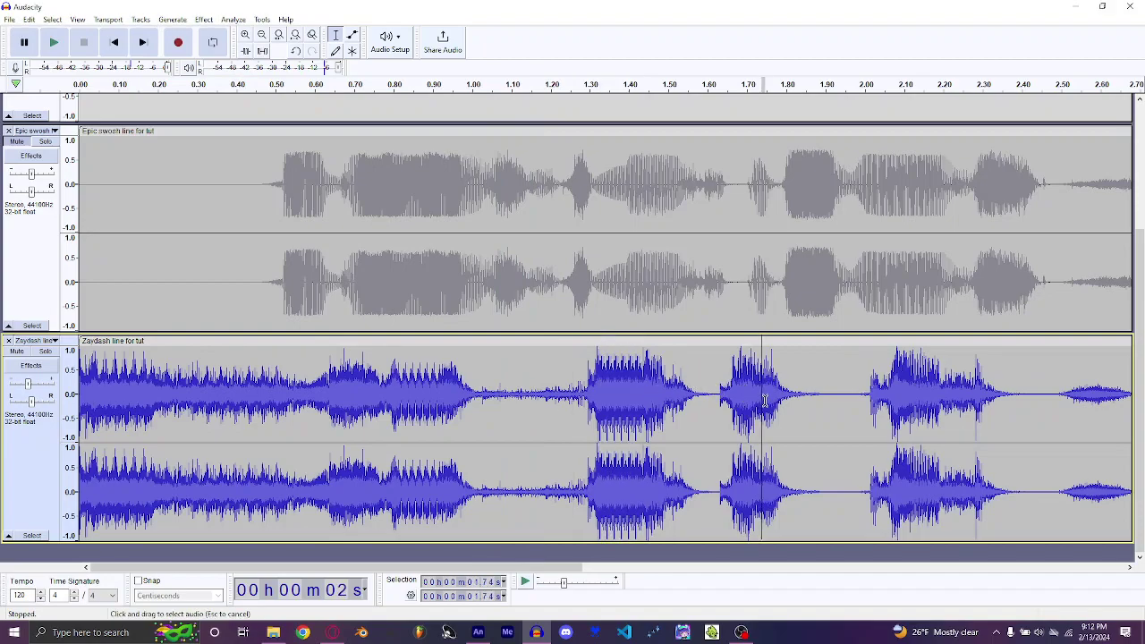
scroll(765, 400, "down", 1)
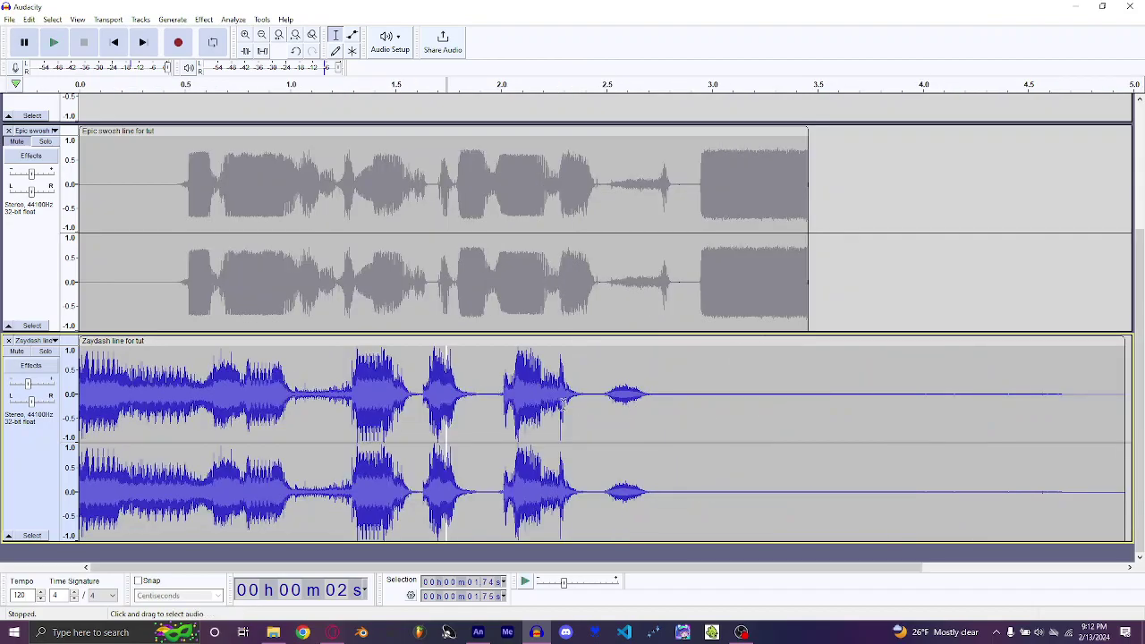
scroll(537, 396, "up", 1)
scroll(537, 397, "down", 1)
scroll(540, 396, "up", 2)
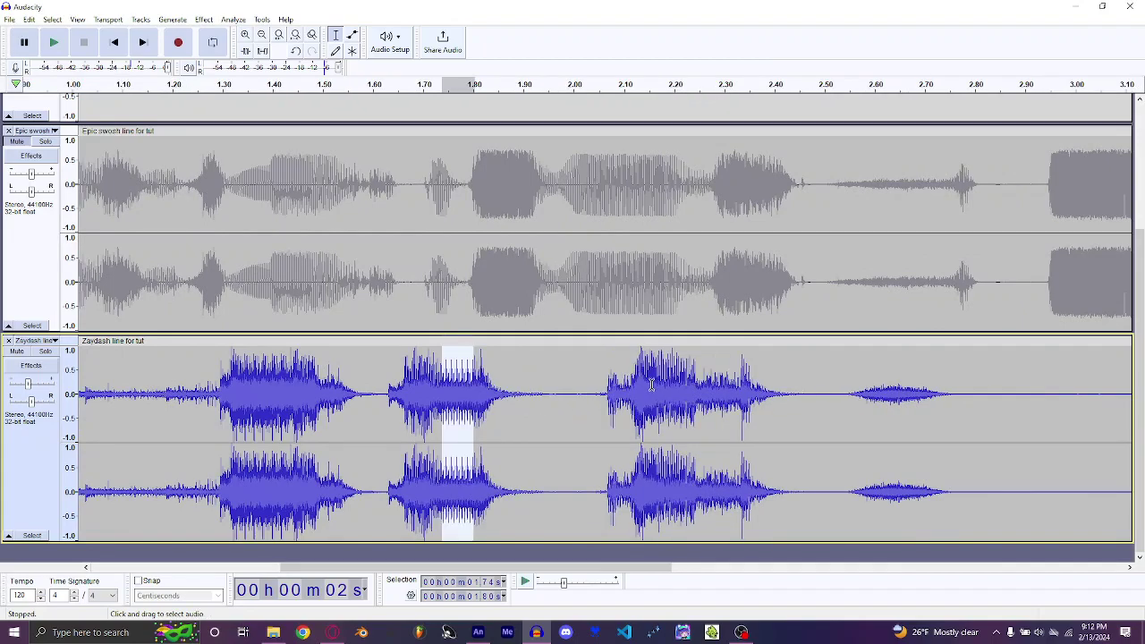
Reapply the Repeat effect to a tiny snippet starting at about 2.17 s, and play the whole Zaydash clip.
left_click_drag(656, 384, 668, 385)
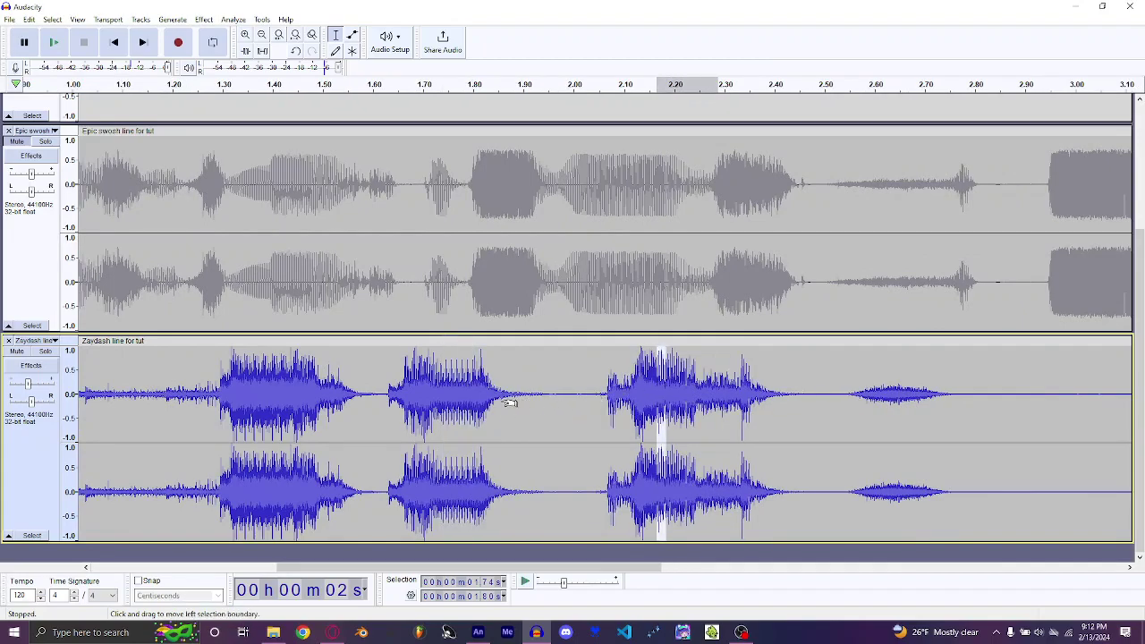
scroll(402, 407, "down", 2)
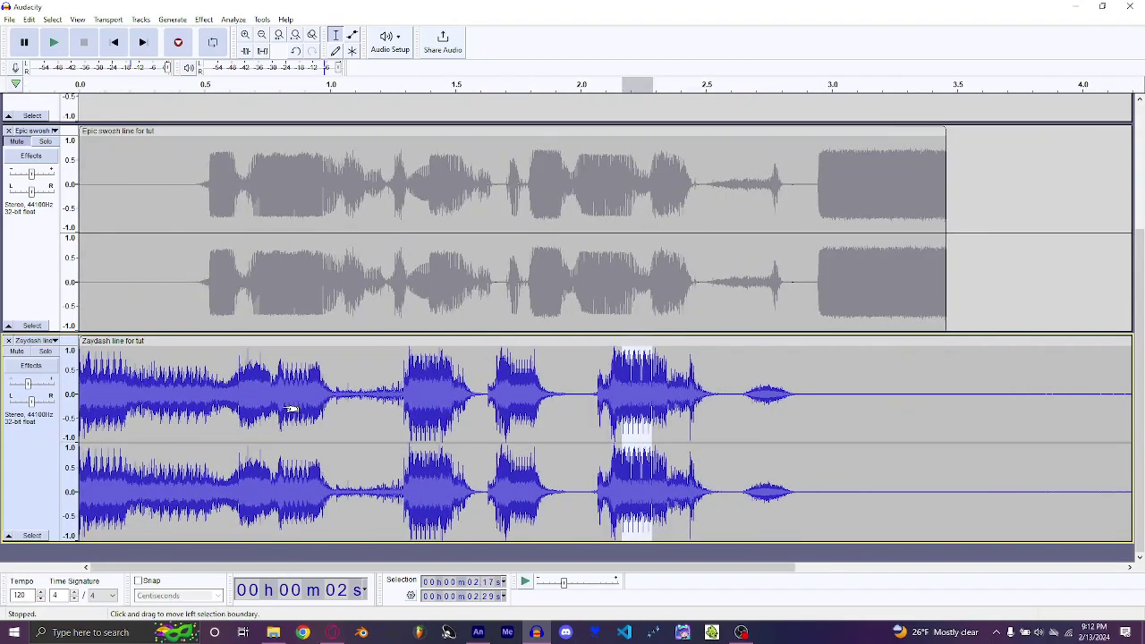
left_click(134, 375)
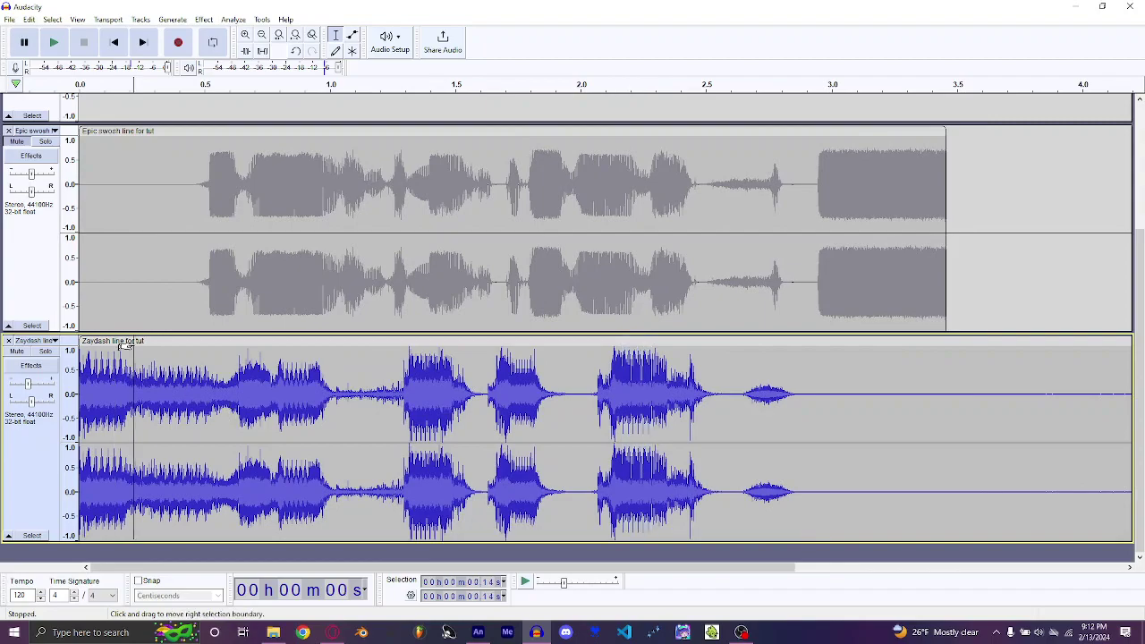
left_click(118, 342)
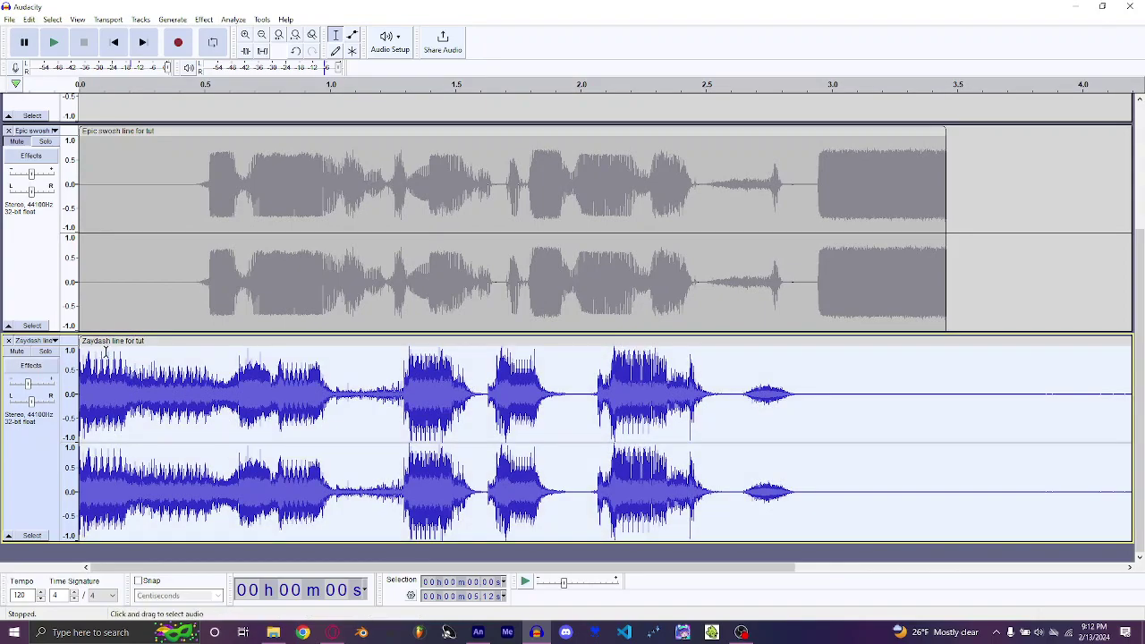
key("space")
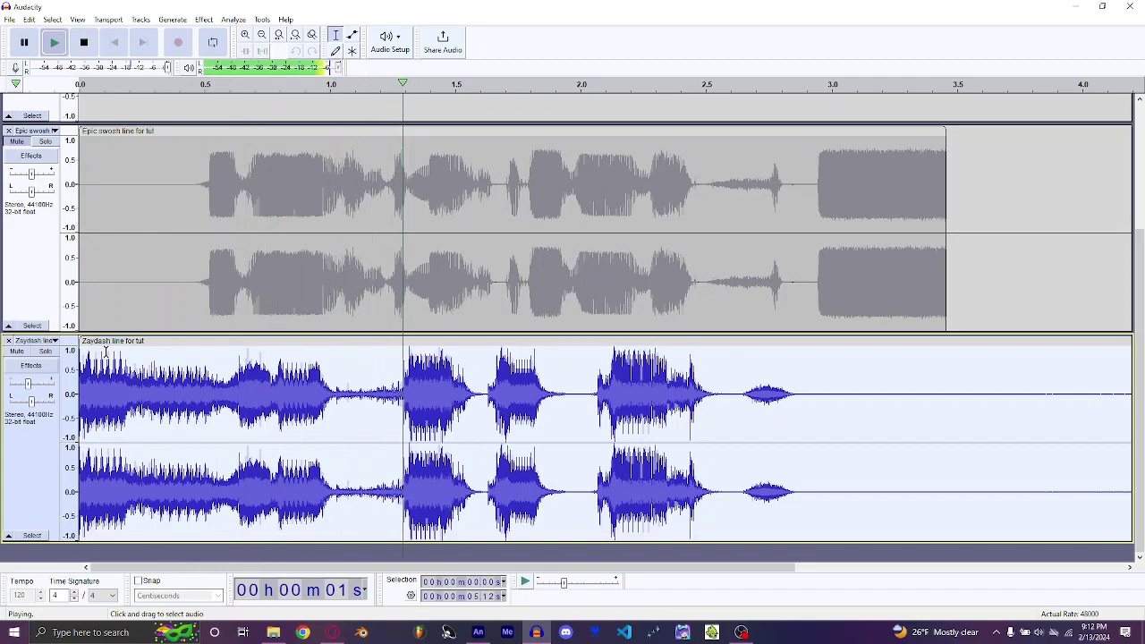
key("space")
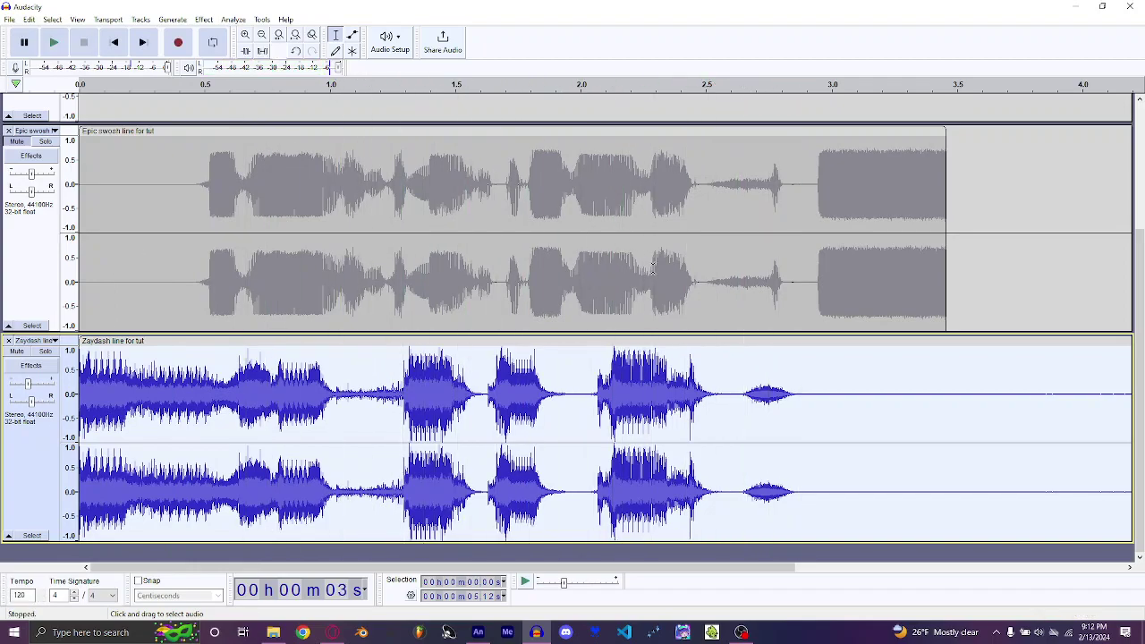
Reapply the Repeat effect to a snippet starting at about 2.71 s in the Zaydash clip's quiet ending, and play the result.
left_click_drag(769, 390, 818, 394)
left_click_drag(731, 397, 742, 396)
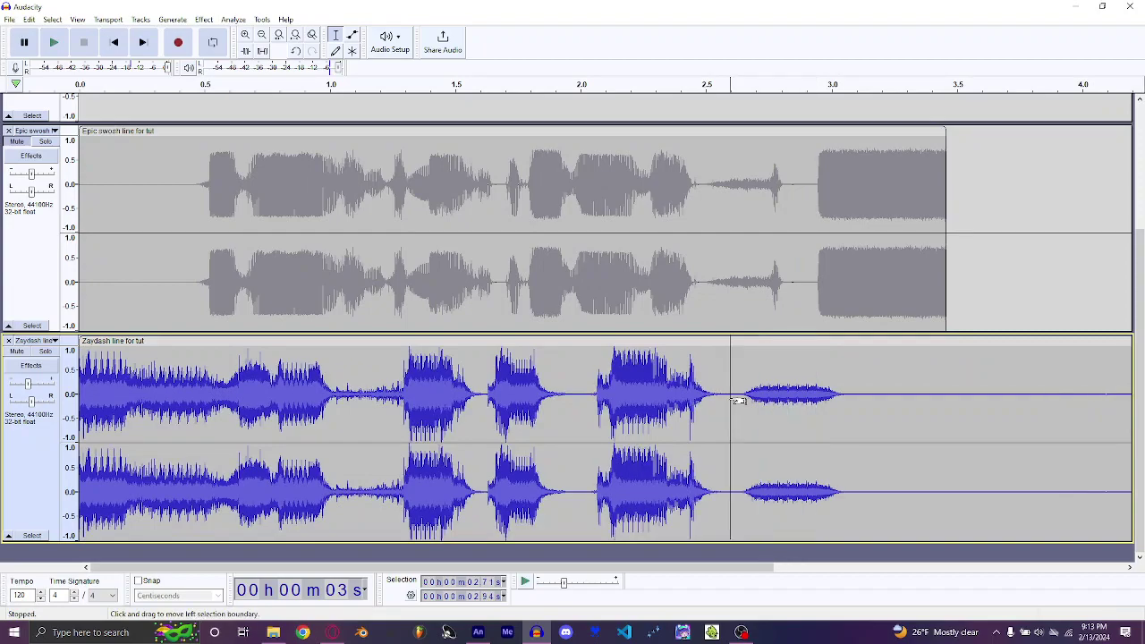
key("space")
left_click(495, 347)
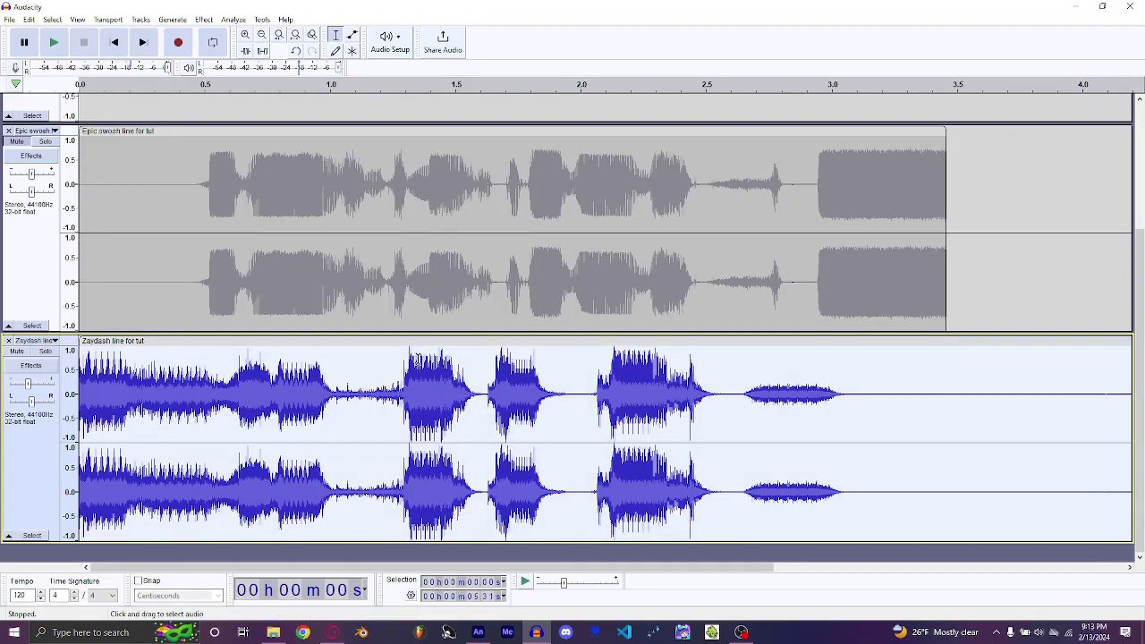
Try pasting a copy of the 0.92 to 1.02 s section at about 0.15 s, play the clip, and undo the paste.
scroll(230, 400, "up", 3)
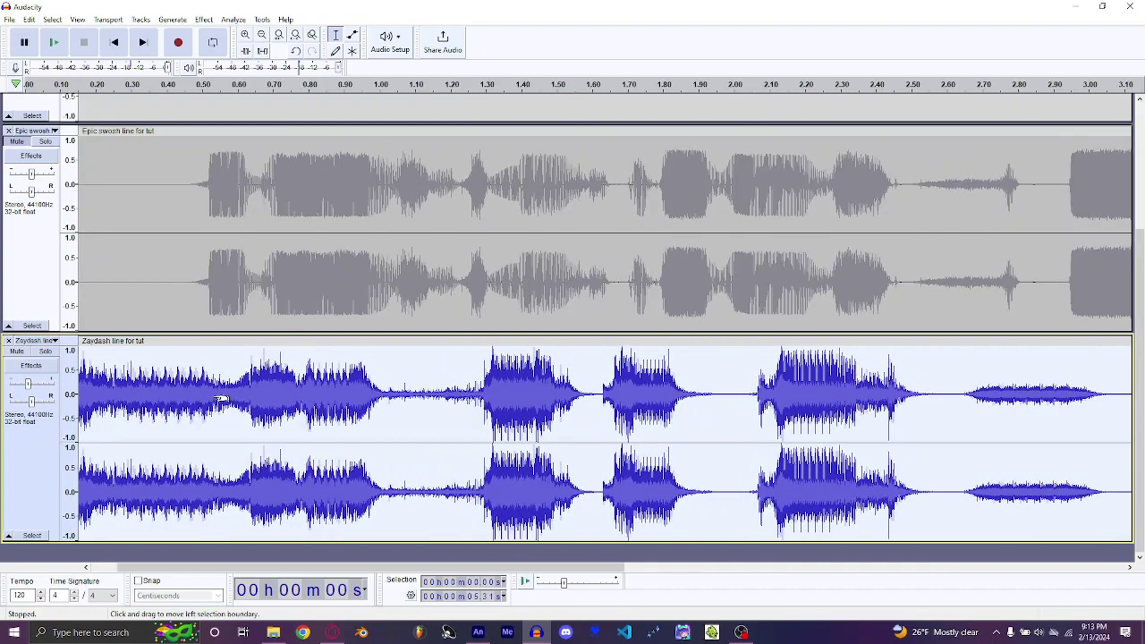
scroll(231, 400, "down", 2)
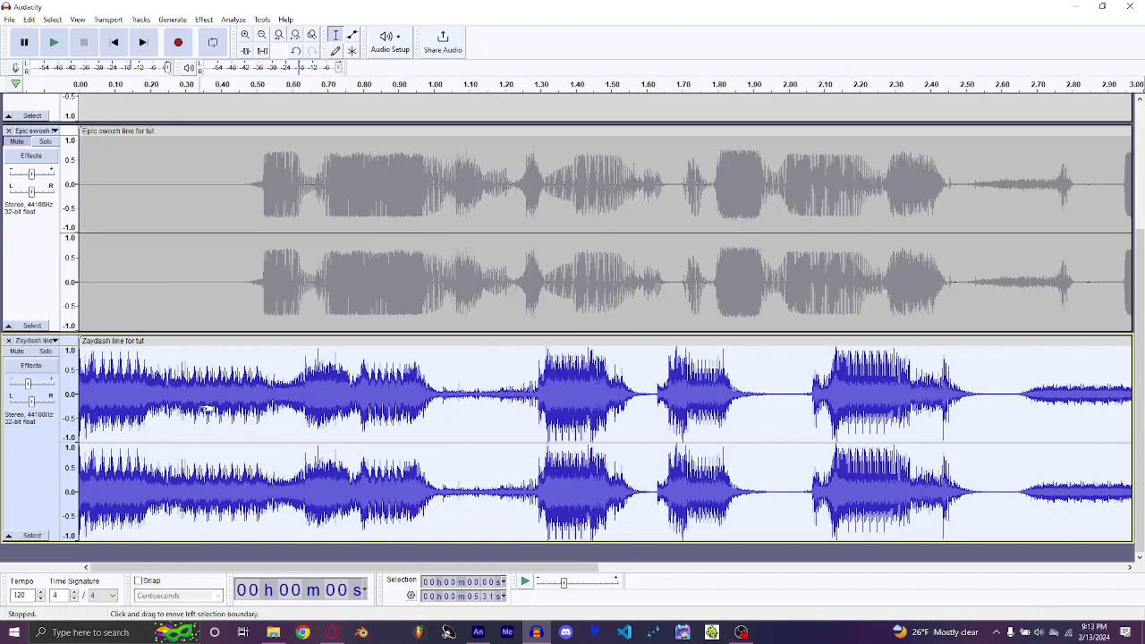
left_click(199, 394)
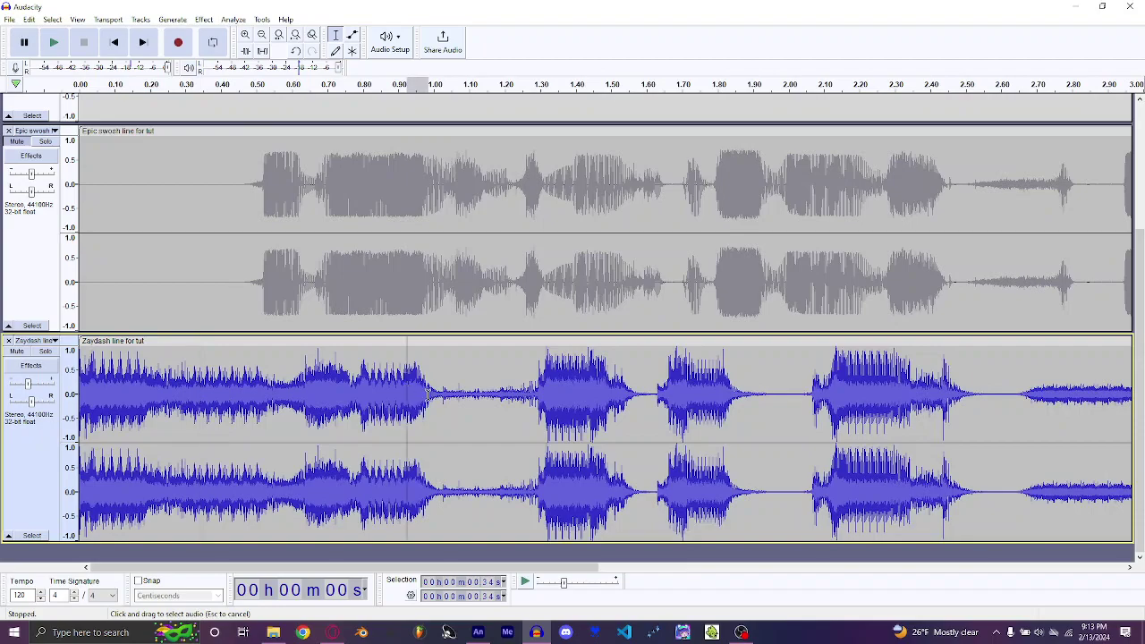
left_click_drag(407, 392, 436, 399)
key("ctrl+c")
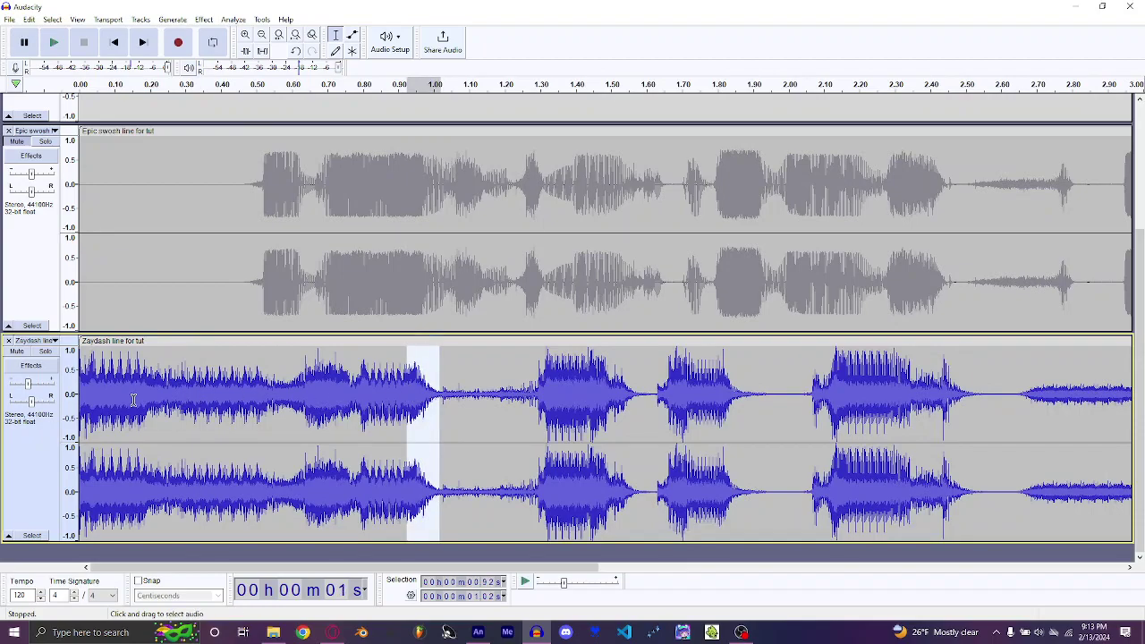
left_click(131, 398)
key("ctrl+v")
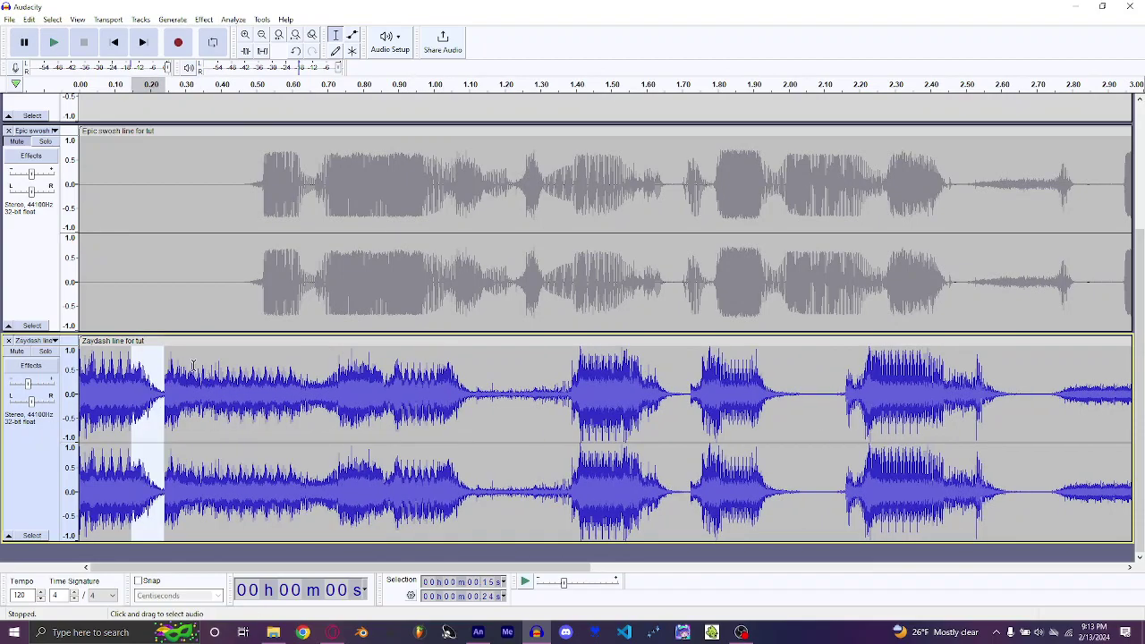
left_click(122, 339)
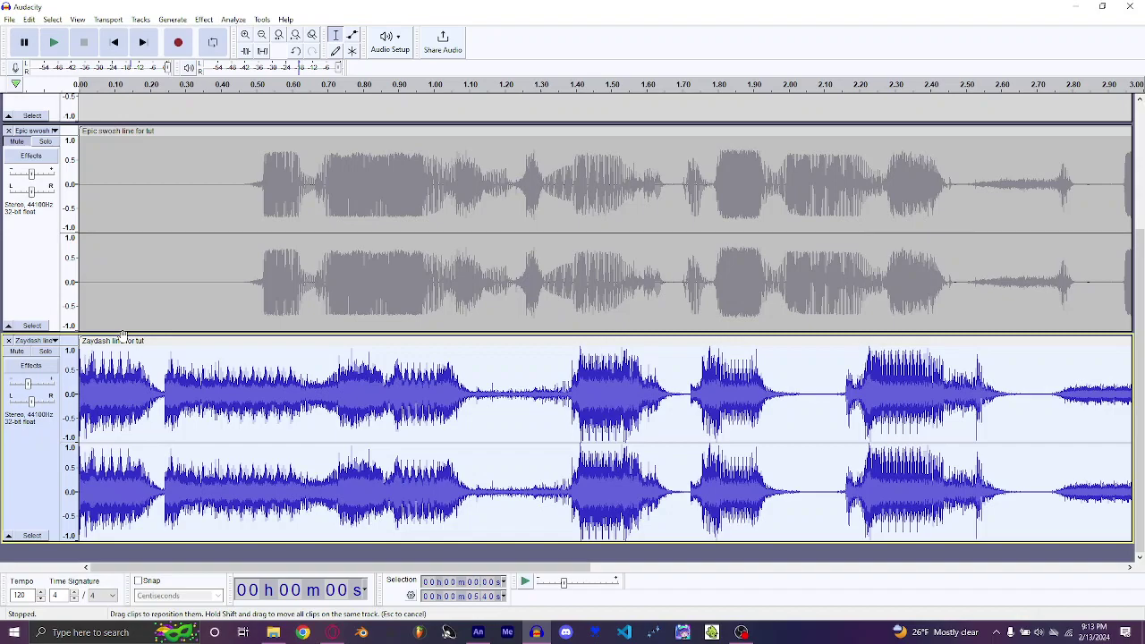
left_click_drag(123, 338, 83, 338)
left_click(565, 427)
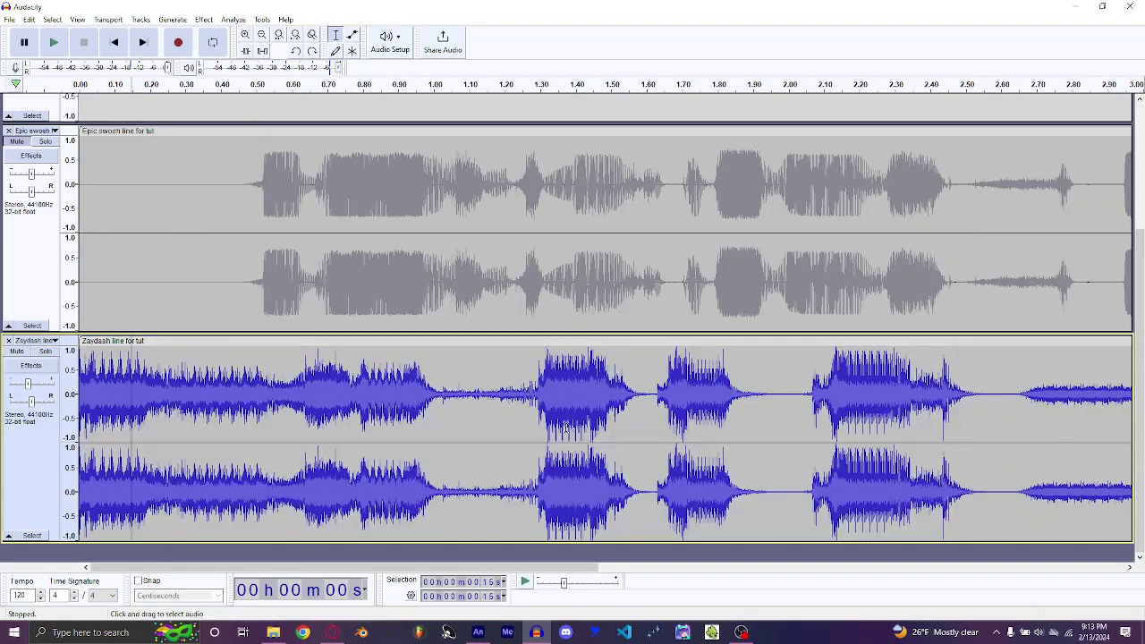
Copy the section from 1.76 to 1.81 s of the Zaydash clip, paste it at about 0.16 s, and play the clip.
left_click_drag(723, 392, 705, 392)
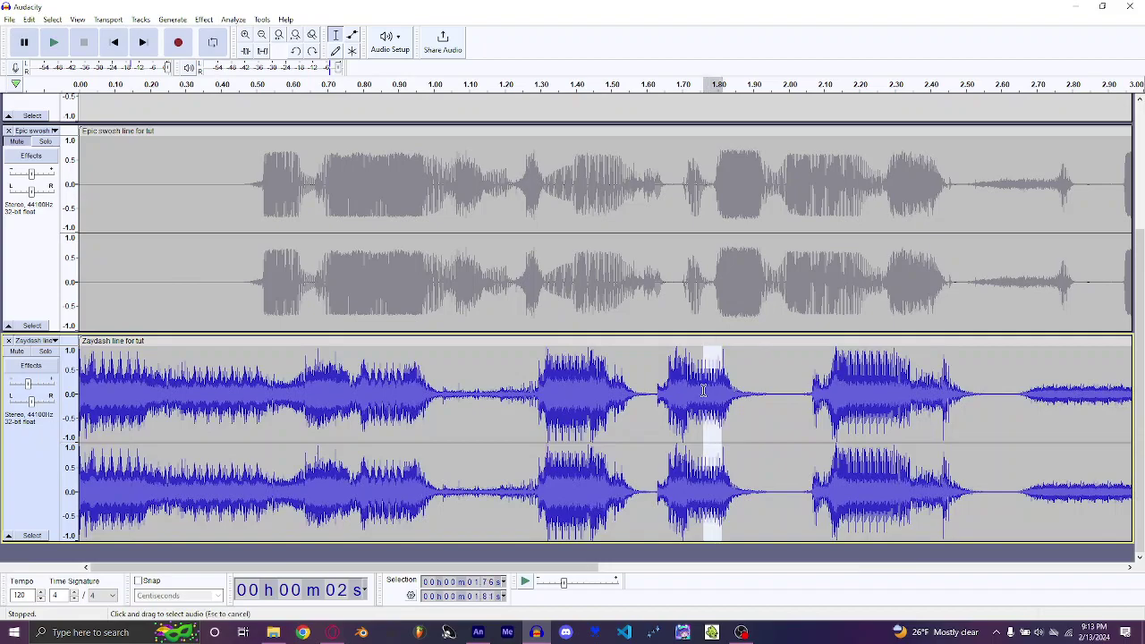
left_click(126, 396)
left_click_drag(137, 397, 128, 400)
key("ctrl+v")
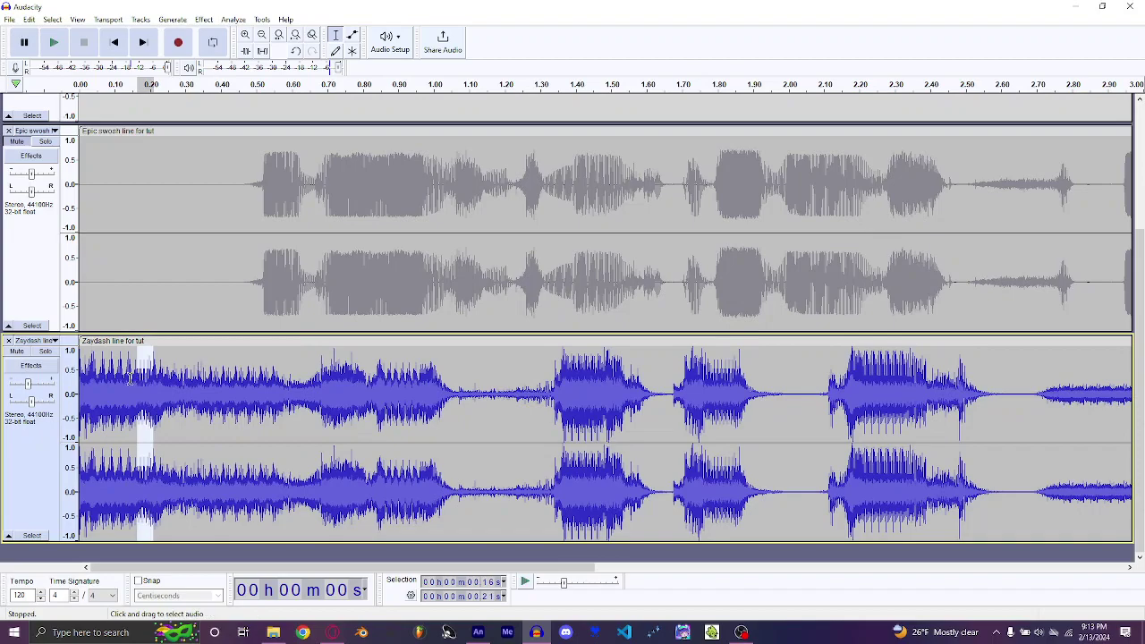
left_click(126, 341)
key("space")
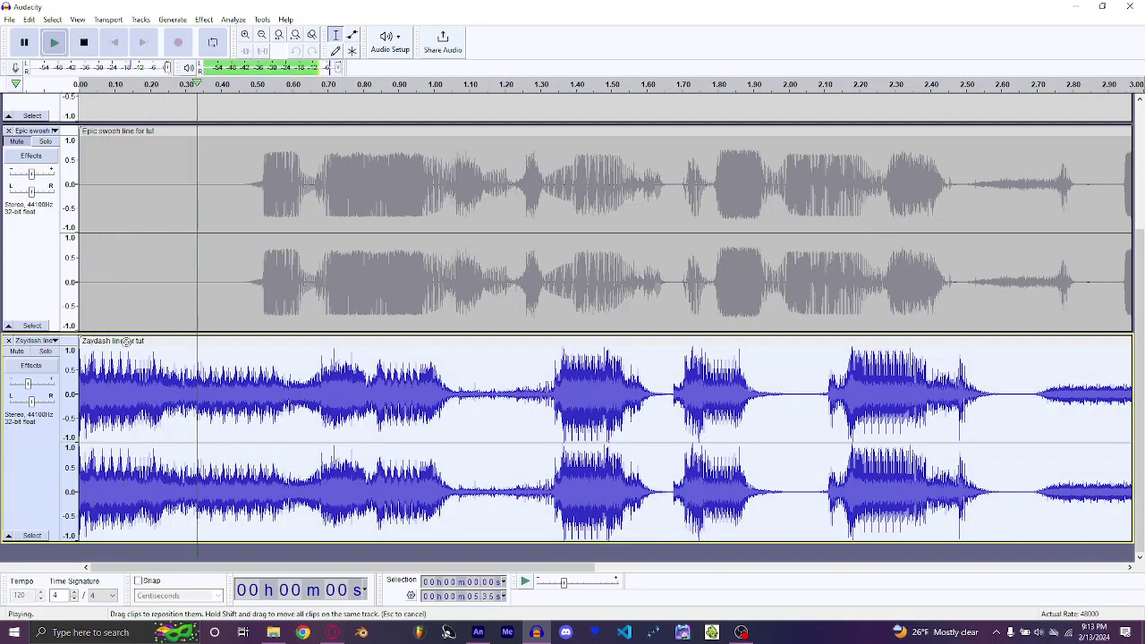
key("space")
Paste the copied stutter section twice, at about 0.26 s and 0.31 s, and play the Zaydash clip.
left_click(171, 402)
key("ctrl+v")
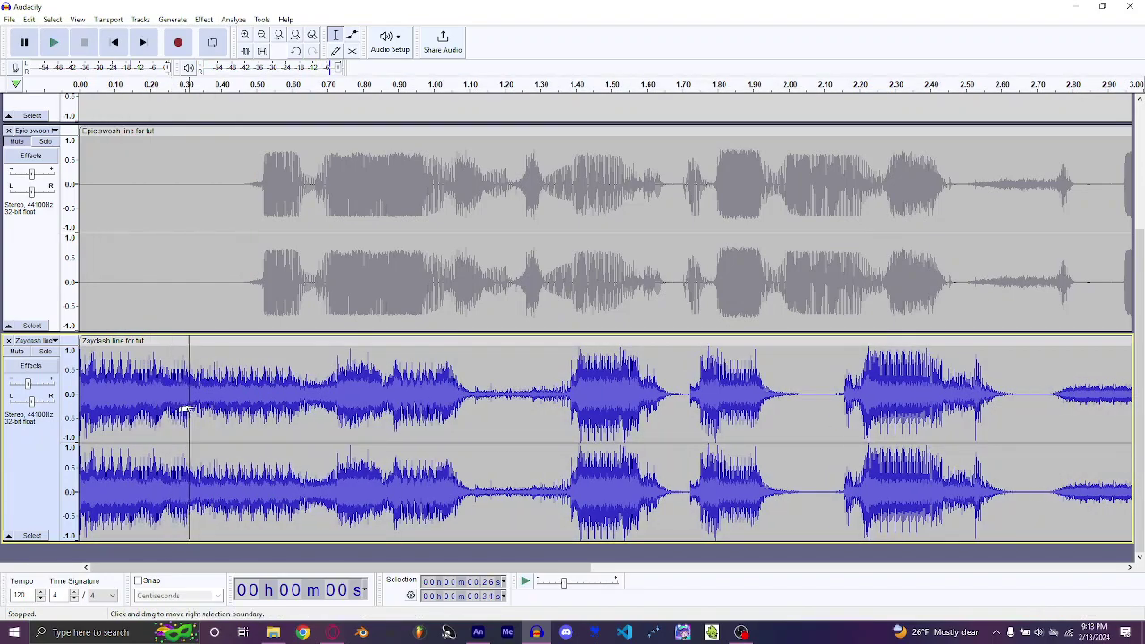
key("ctrl+v")
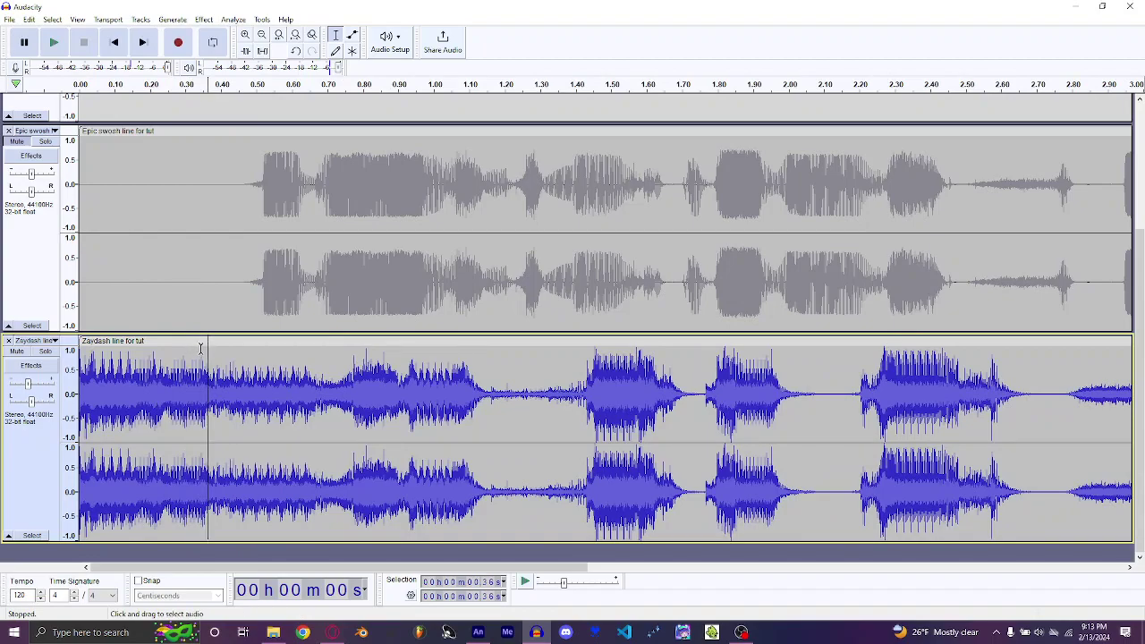
left_click(205, 349)
left_click(201, 337)
key("space")
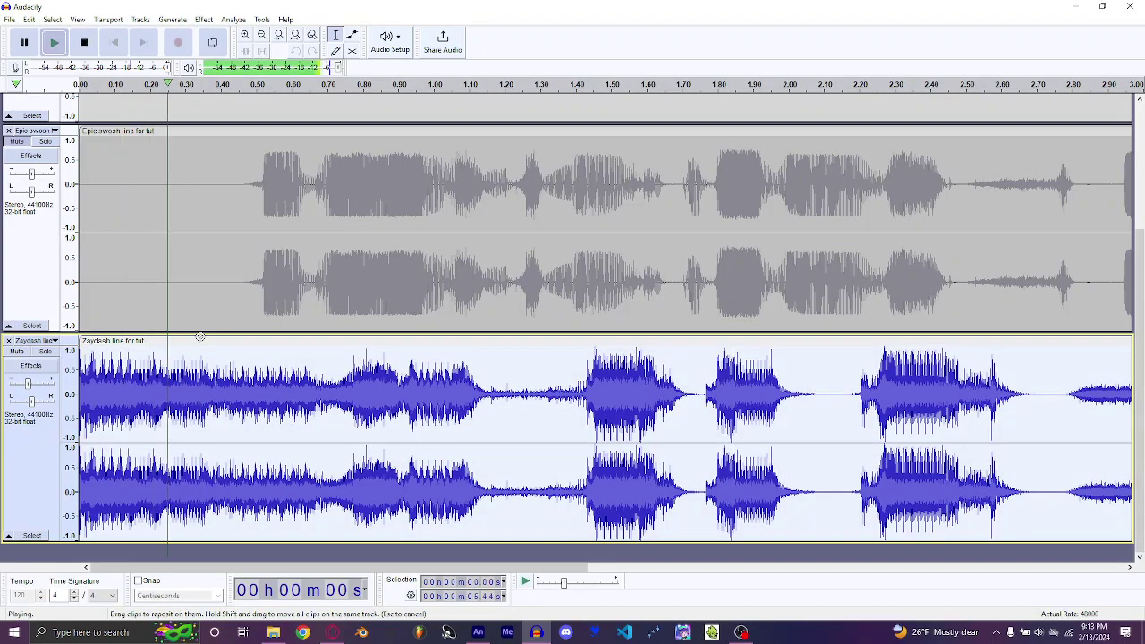
key("space")
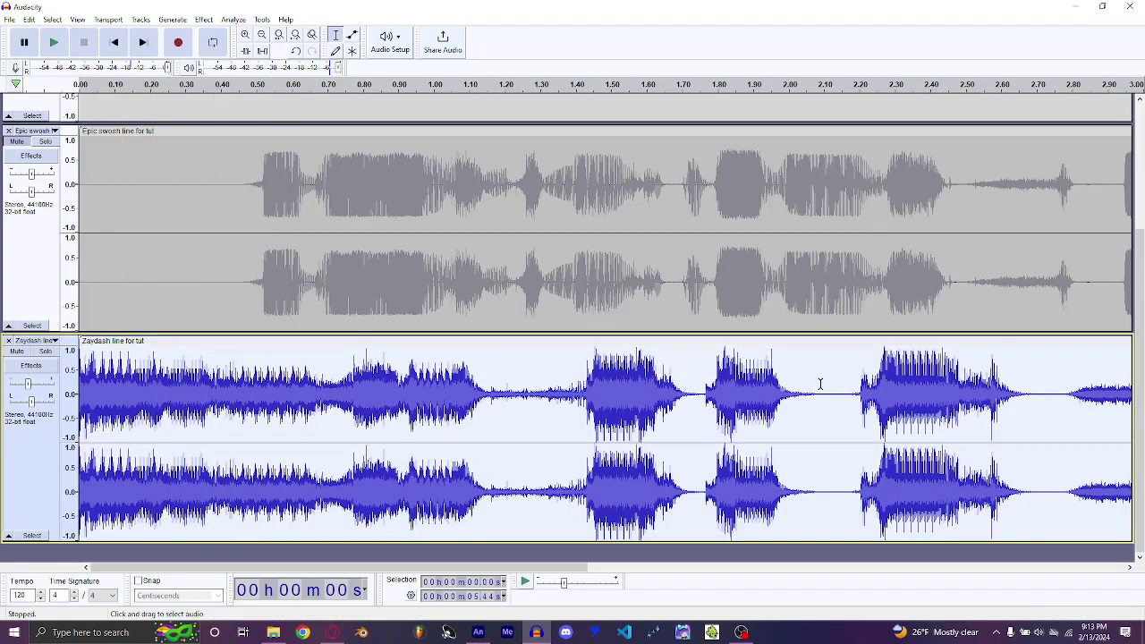
Copy the section from 2.49 to 2.55 s of the Zaydash clip, paste it at about 0.09 s, and play the clip.
left_click_drag(962, 387, 982, 386)
key("ctrl+c")
left_click(112, 383)
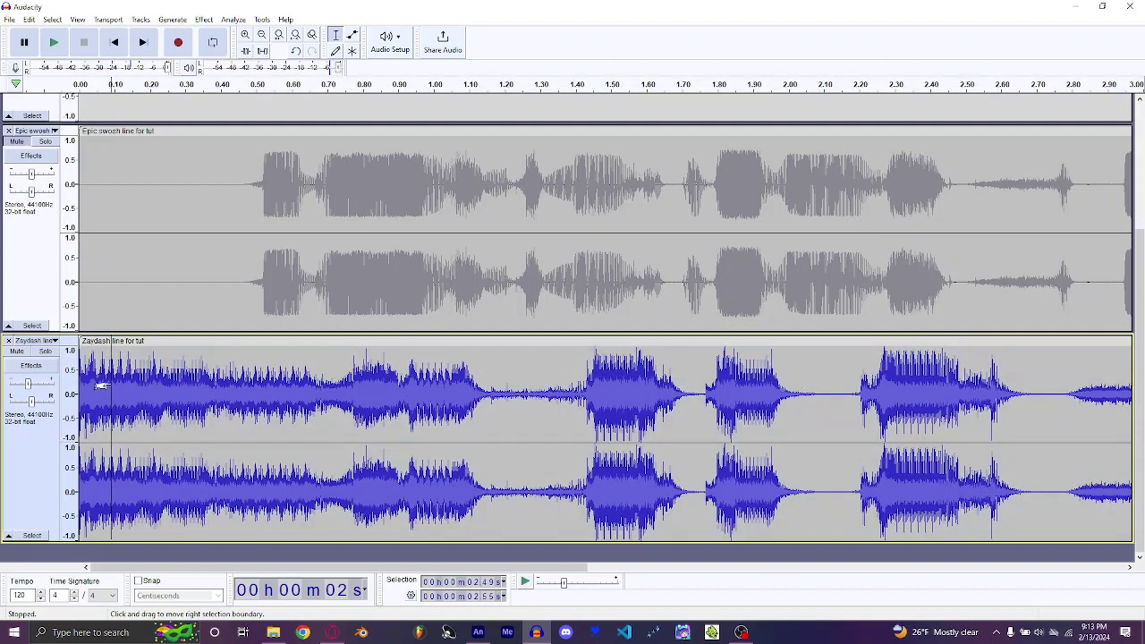
key("ctrl+v")
left_click(225, 341)
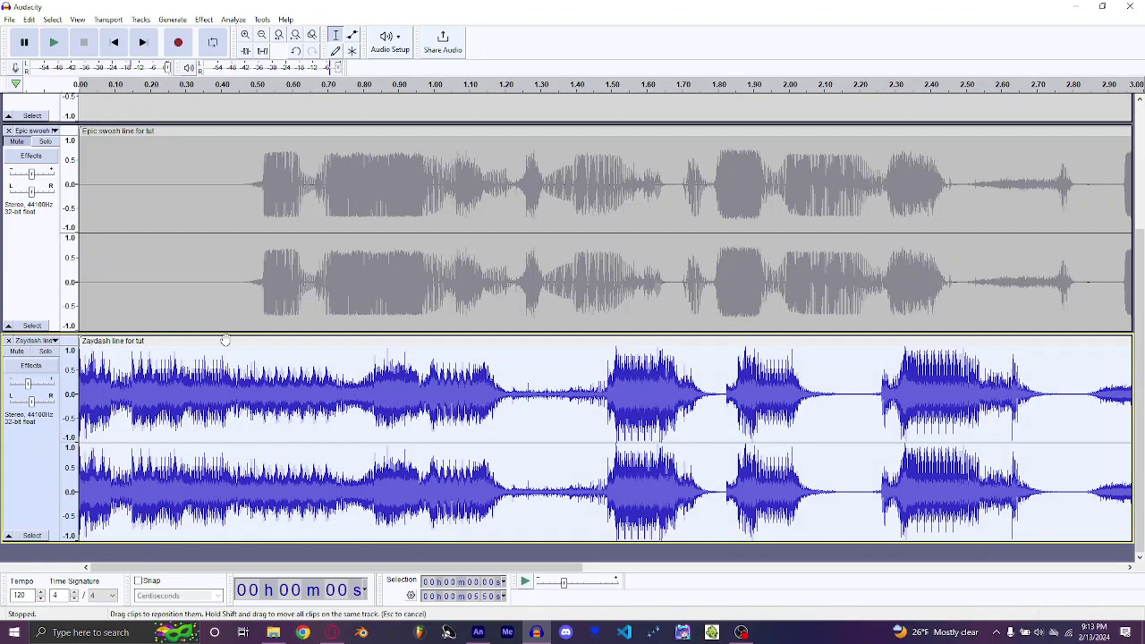
key("space")
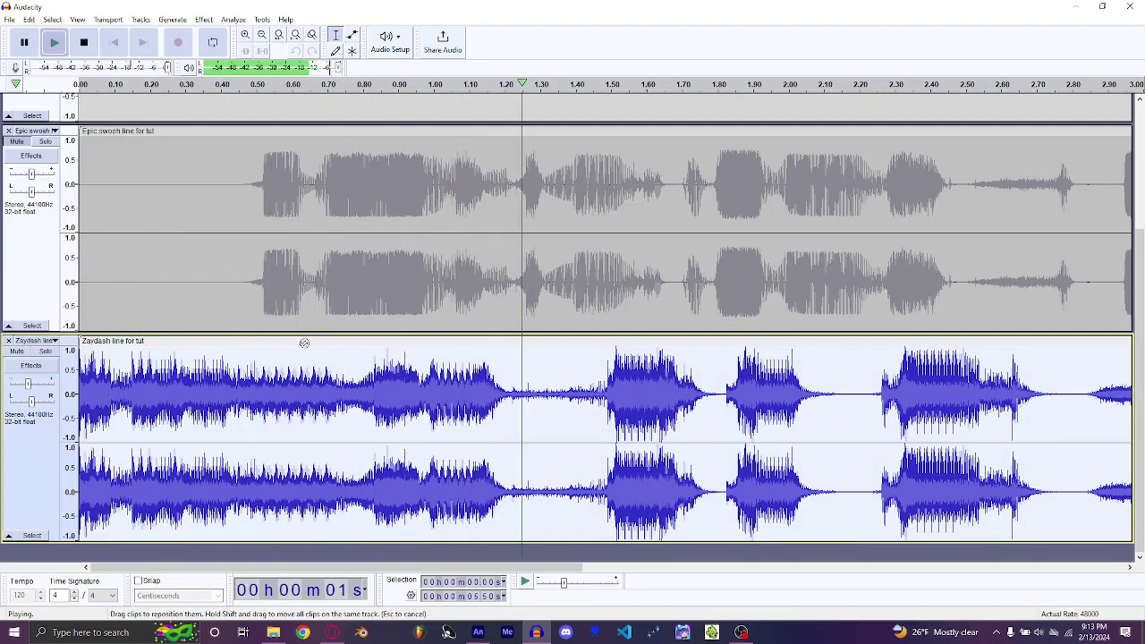
key("space")
Copy the snippet starting at about 1.55 s in the Zaydash clip and paste it at about 0.95 s and over the audio at 0.57 s.
left_click(627, 388)
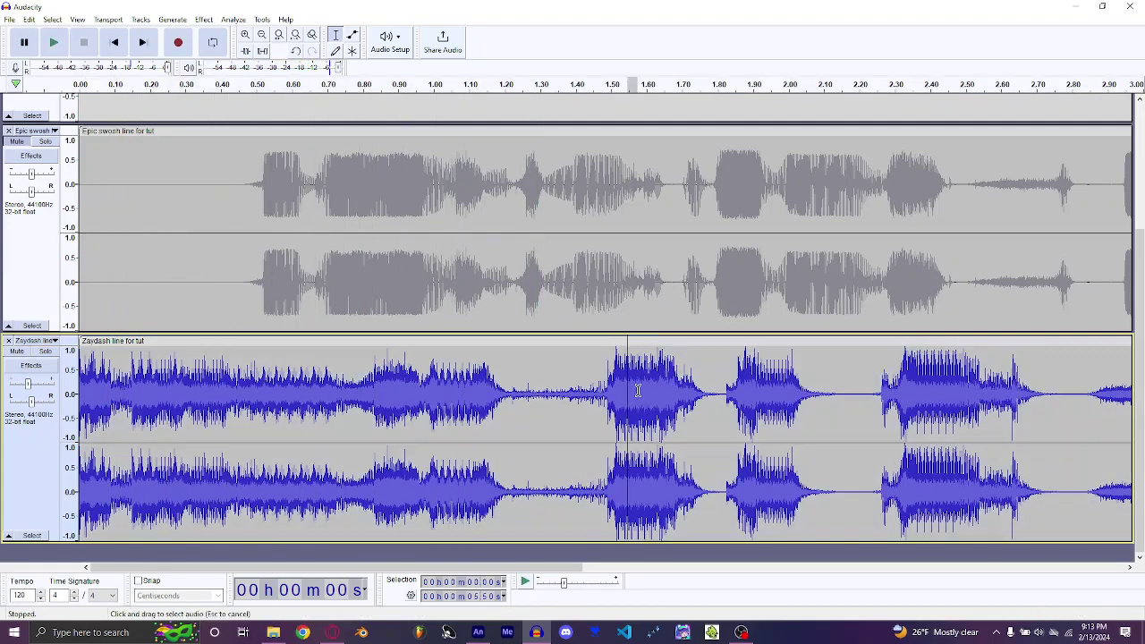
left_click(414, 407)
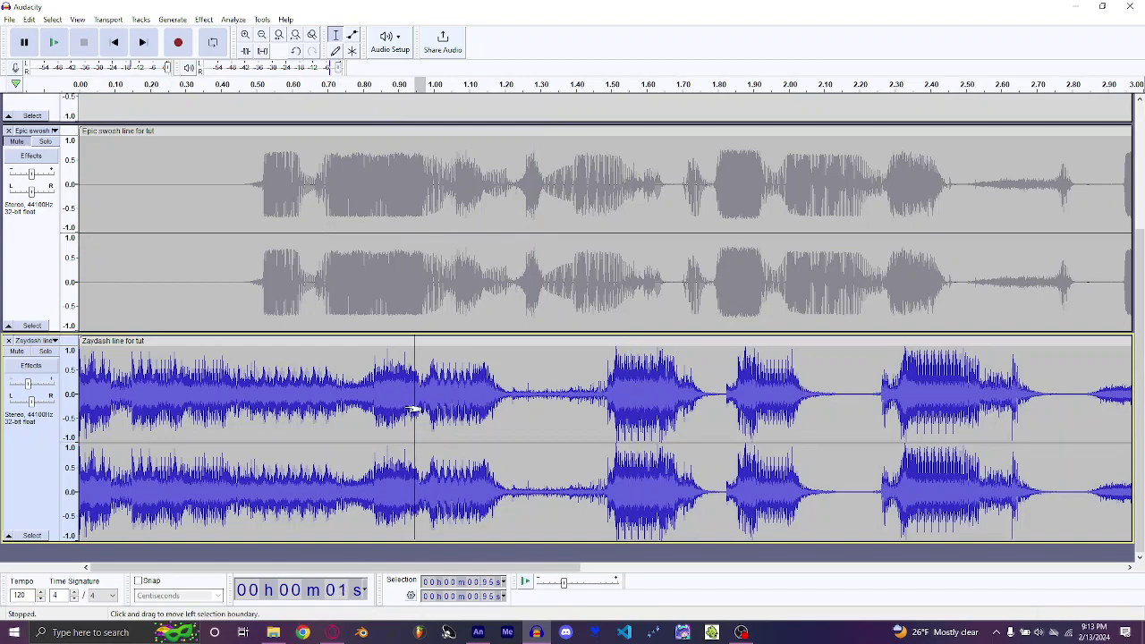
key("ctrl+v")
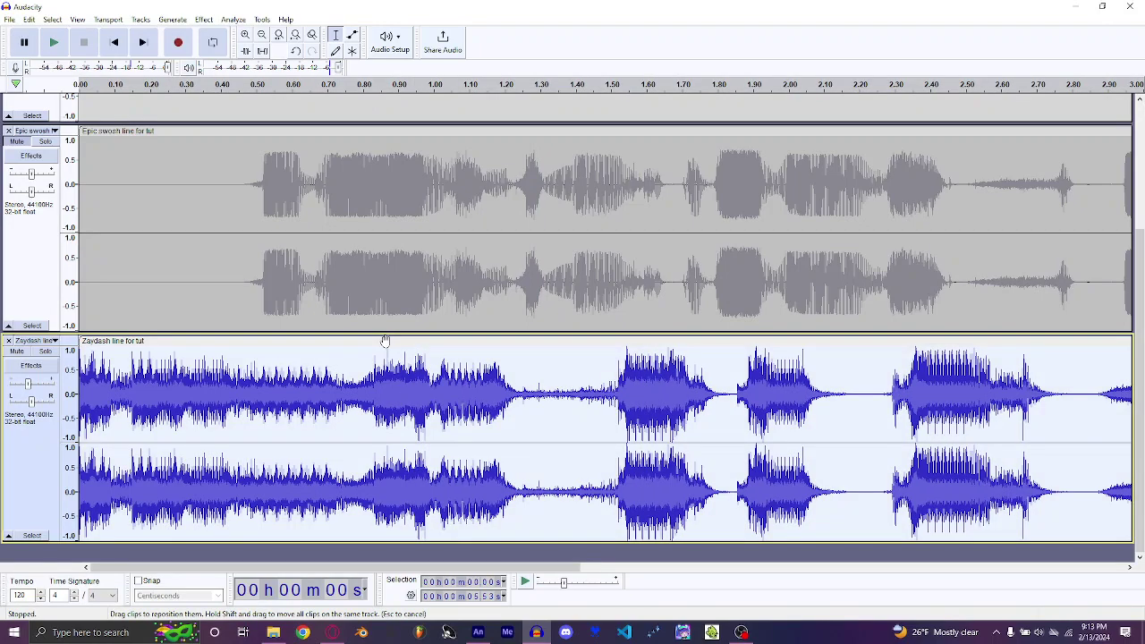
key("space")
key("space")
left_click_drag(280, 380, 292, 380)
key("Delete")
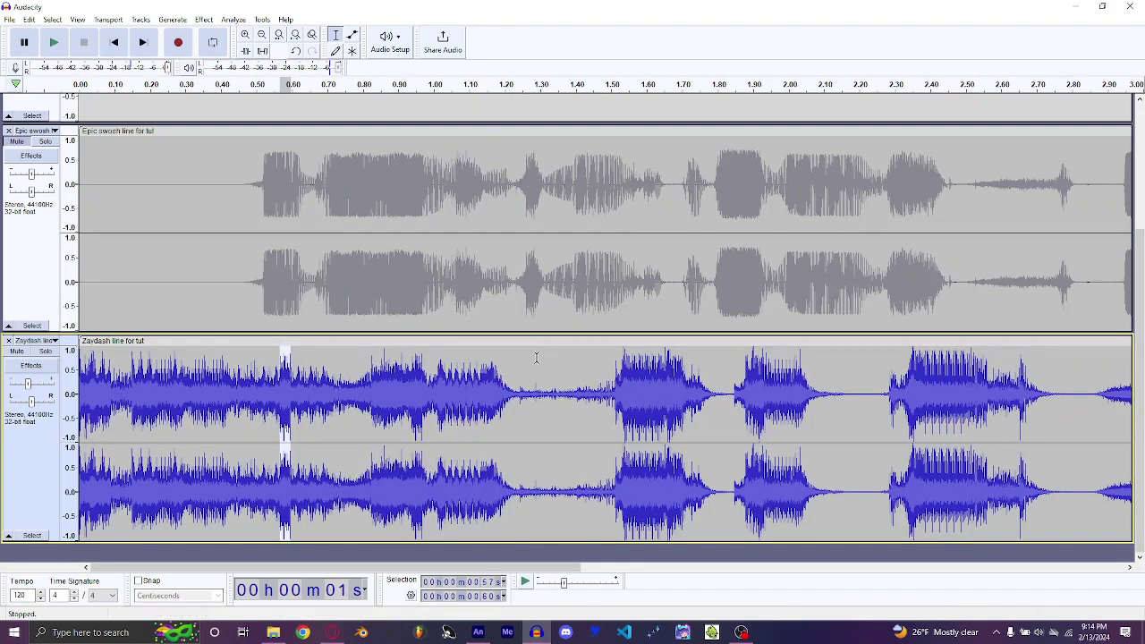
Copy the section from 0.21 to 0.25 s, paste it at about 1.63 s and 2.03 s, and play the Zaydash clip from about 1.47 s.
left_click(517, 396)
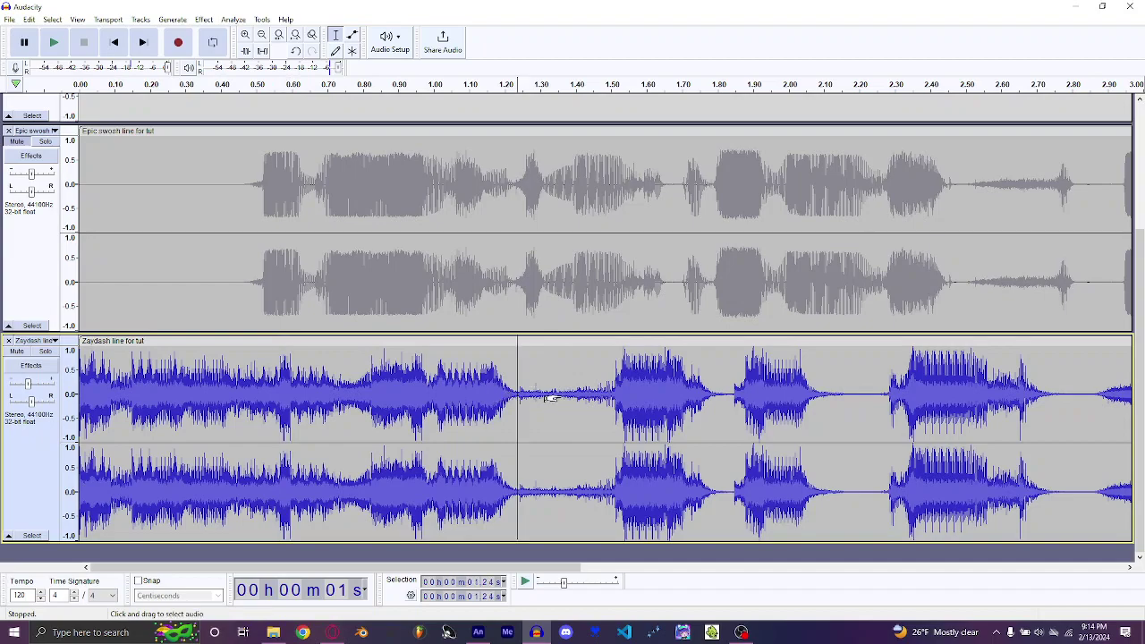
scroll(483, 396, "down", 2, "ctrl")
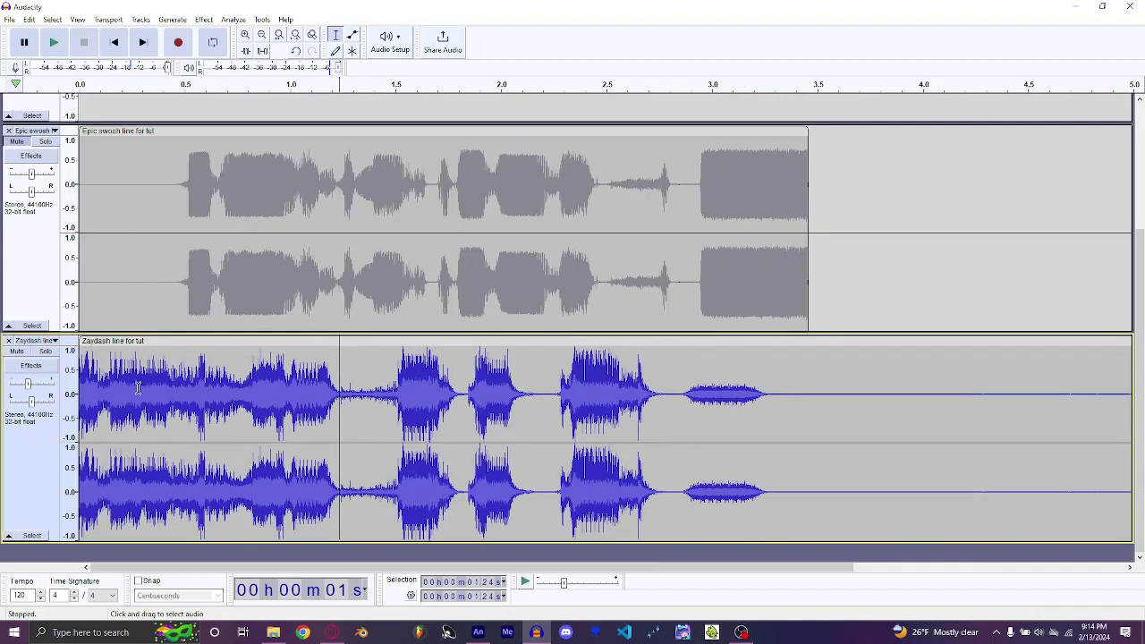
left_click_drag(132, 390, 124, 389)
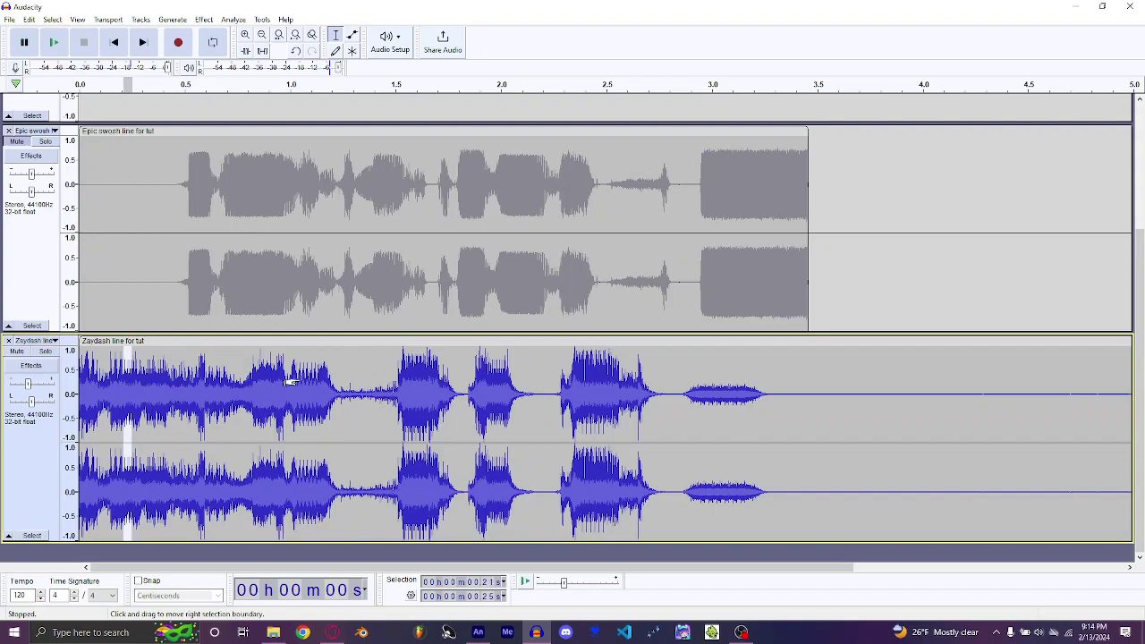
left_click(424, 391)
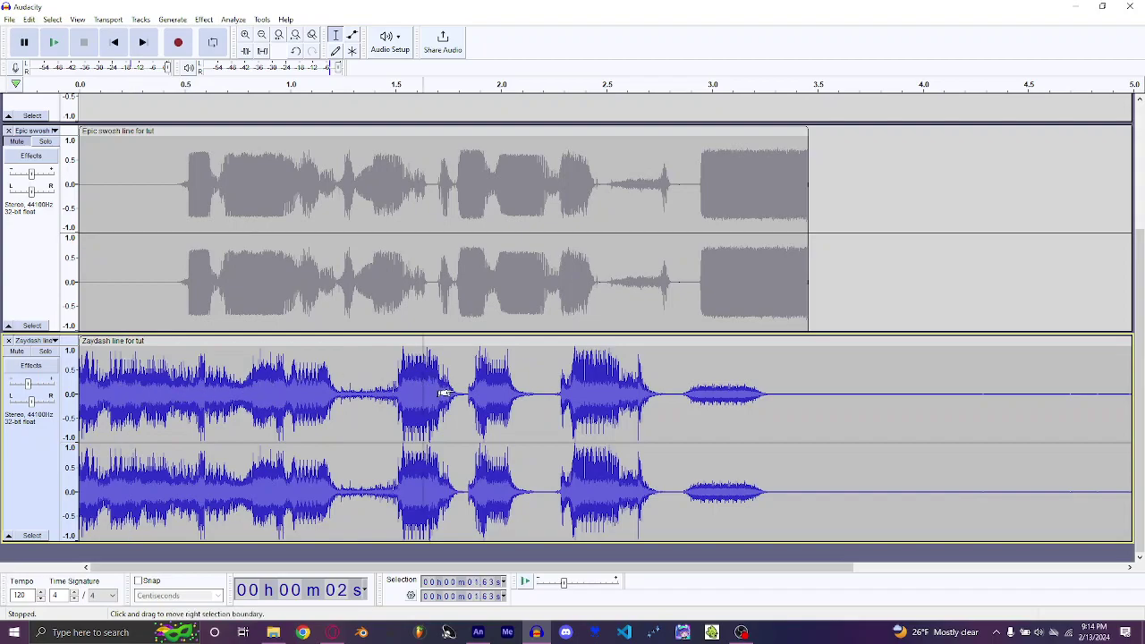
key("ctrl+v")
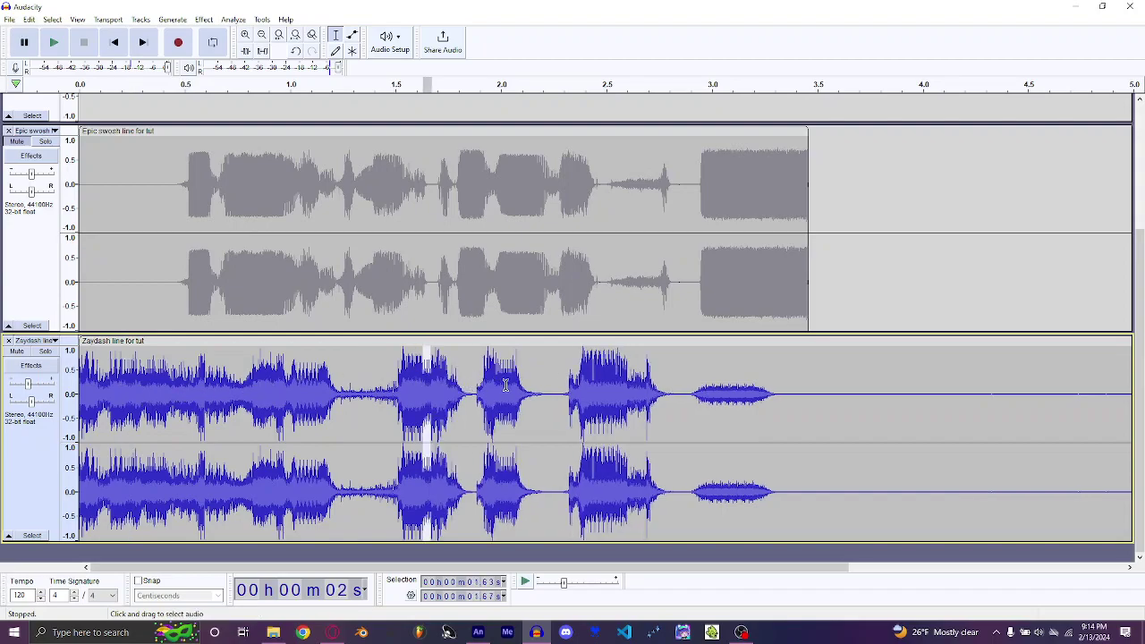
left_click_drag(507, 385, 512, 386)
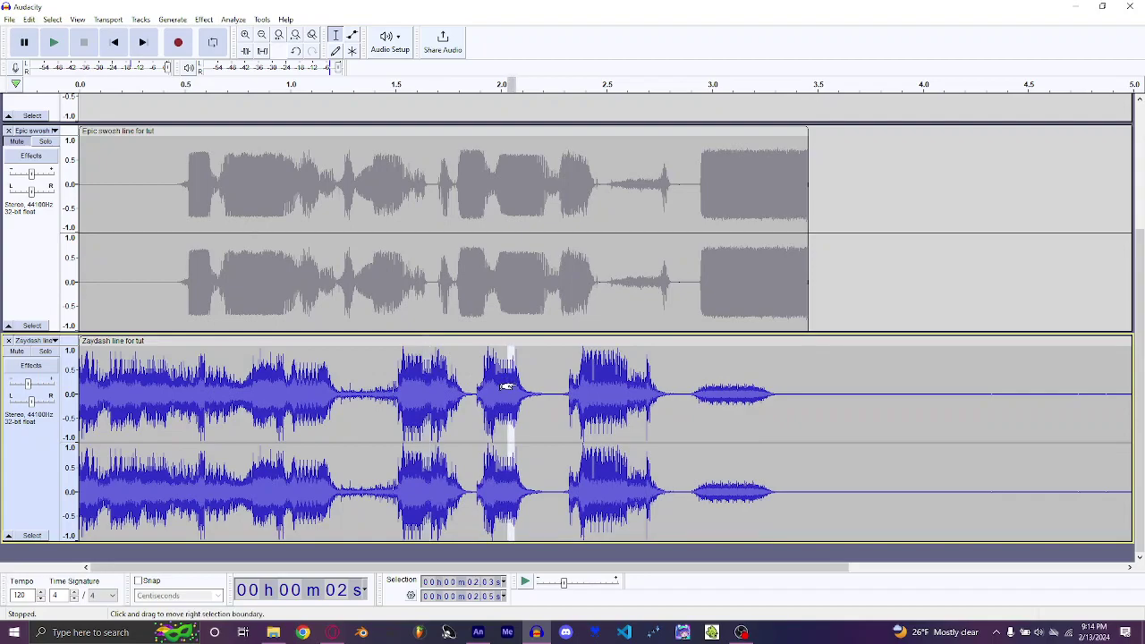
key("ctrl+v")
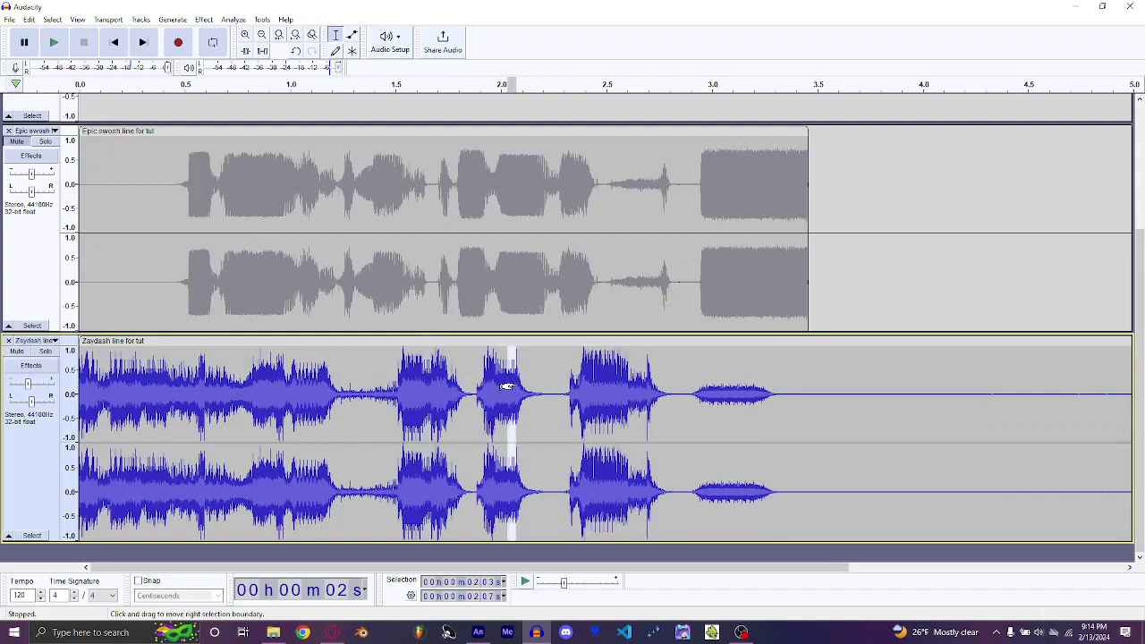
left_click(390, 382)
key("space")
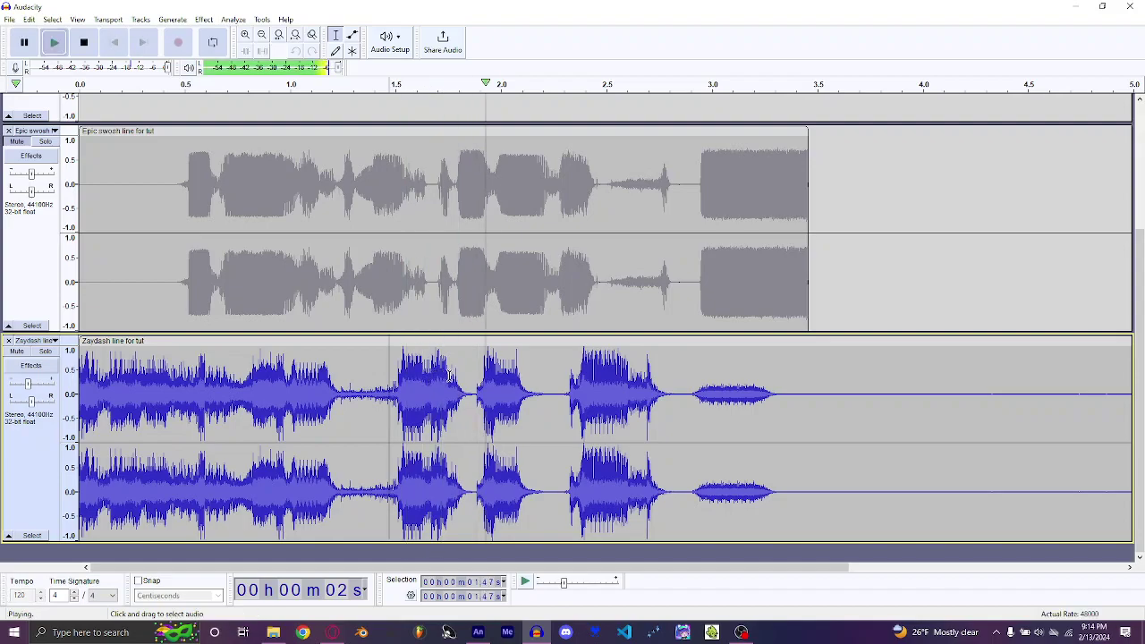
key("space")
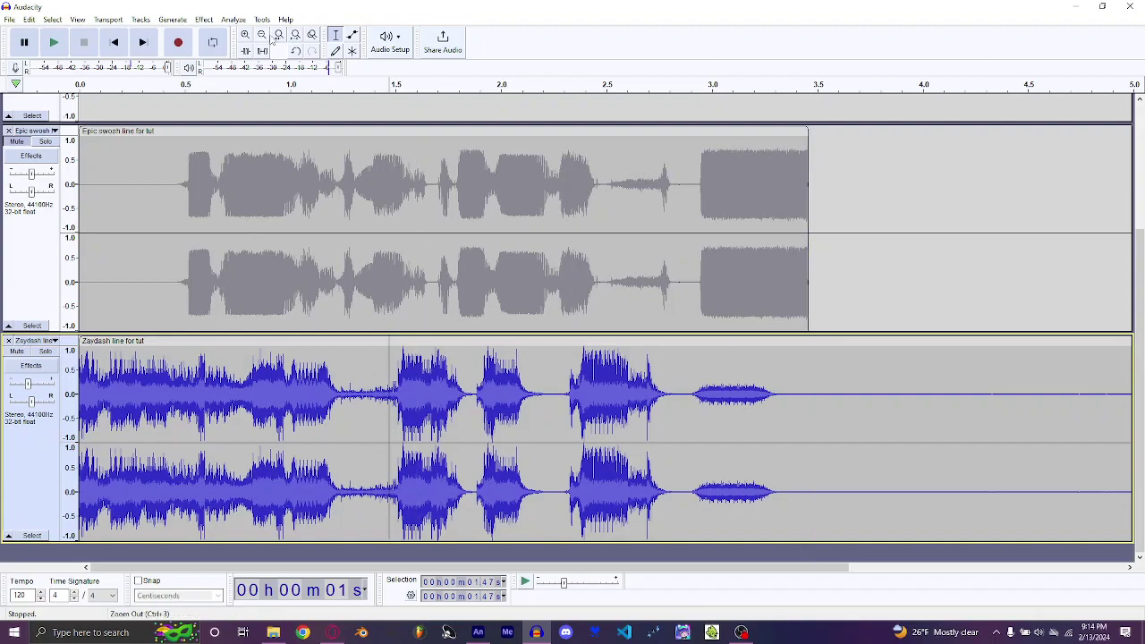
Generate white noise with amplitude 0.4 over the quiet gap from 1.23 to 1.51 s of the Zaydash clip, and play it from about 0.89 s.
left_click_drag(340, 398, 399, 401)
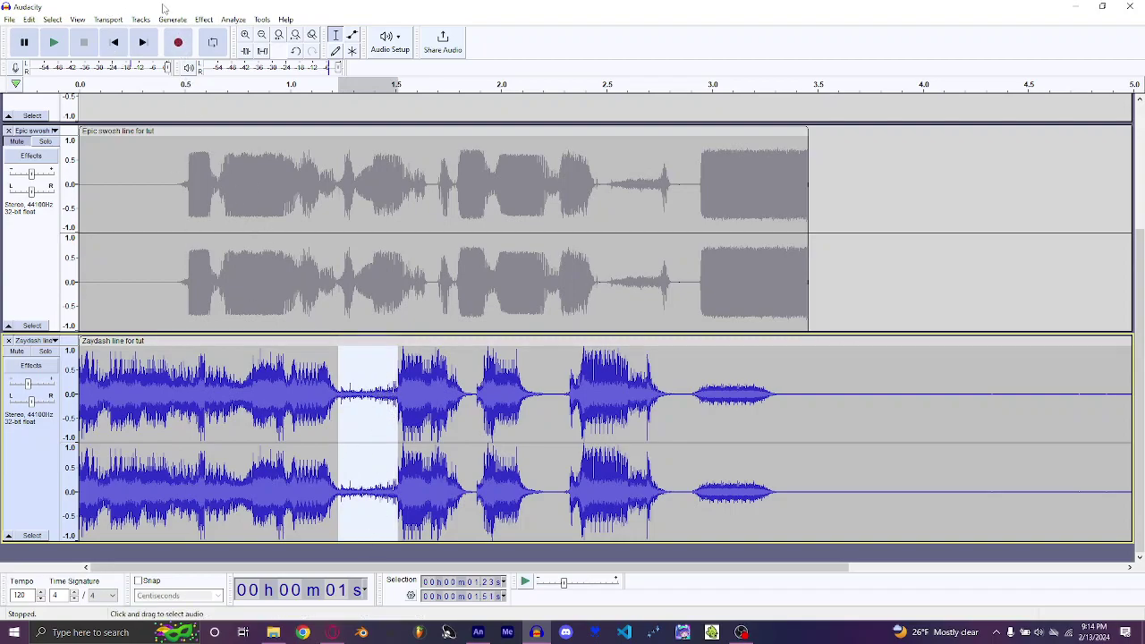
left_click(173, 19)
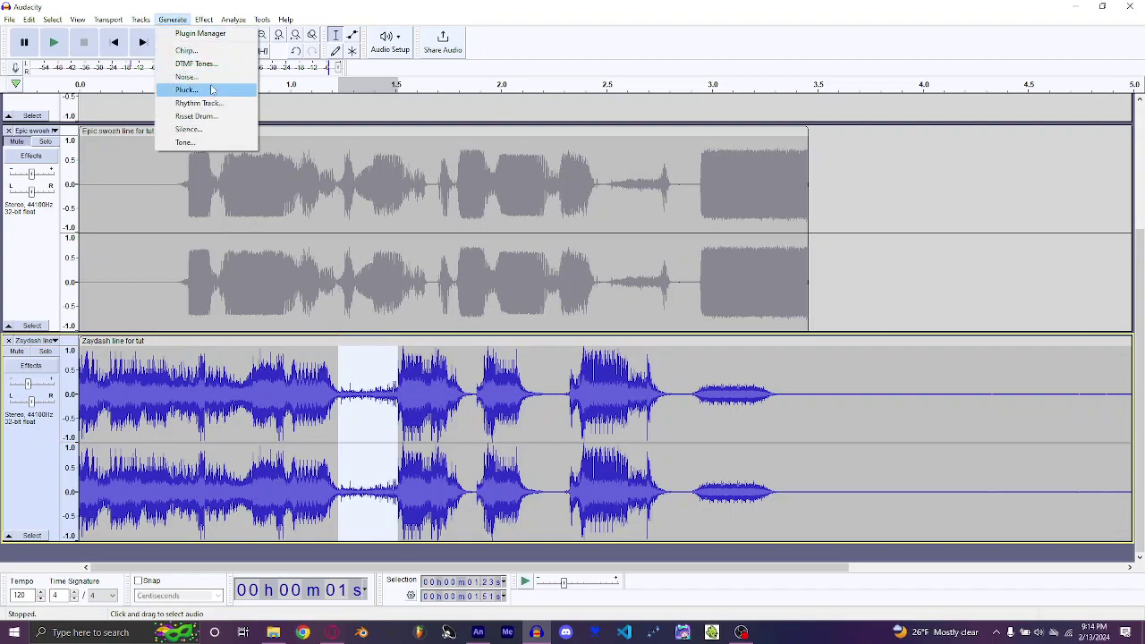
left_click(206, 82)
left_click(598, 307)
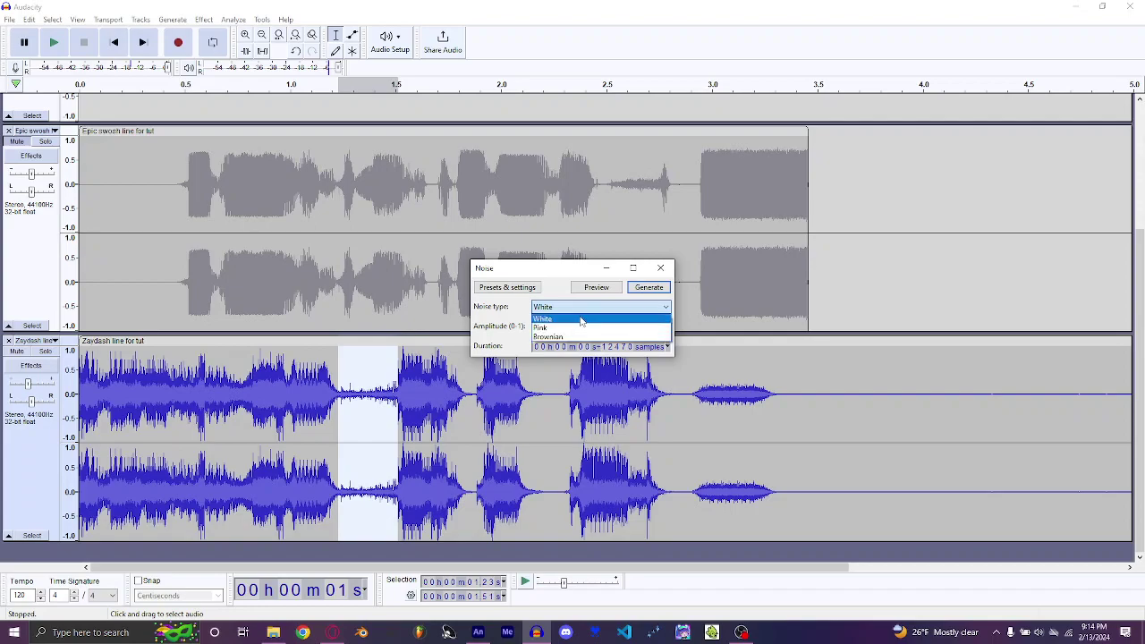
left_click(580, 319)
left_click(577, 307)
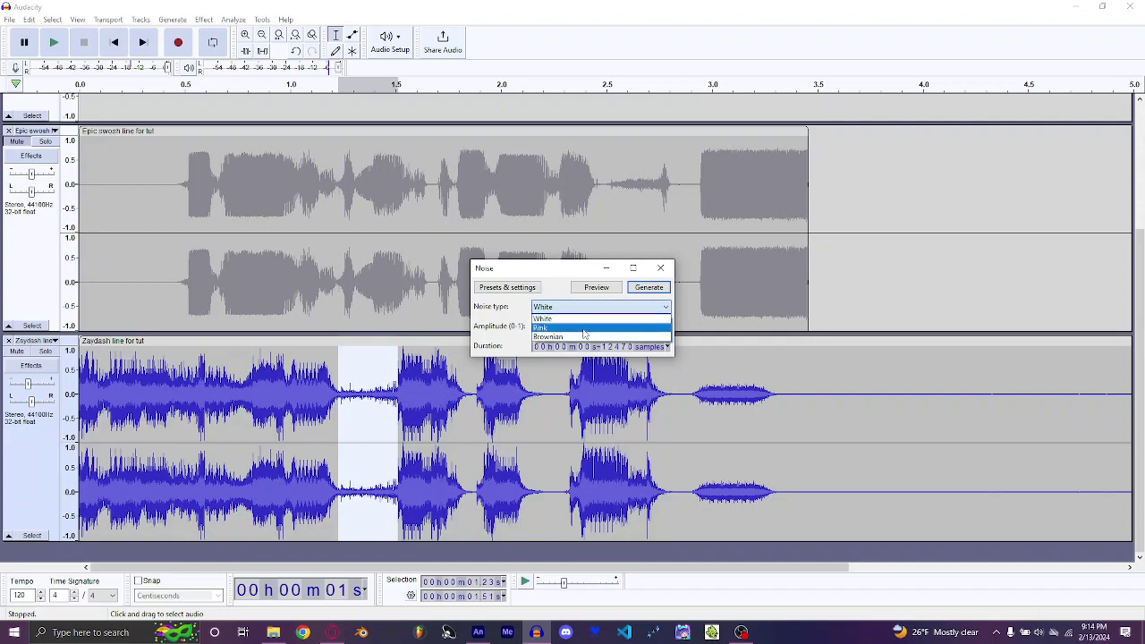
left_click(577, 327)
left_click(575, 309)
left_click(573, 318)
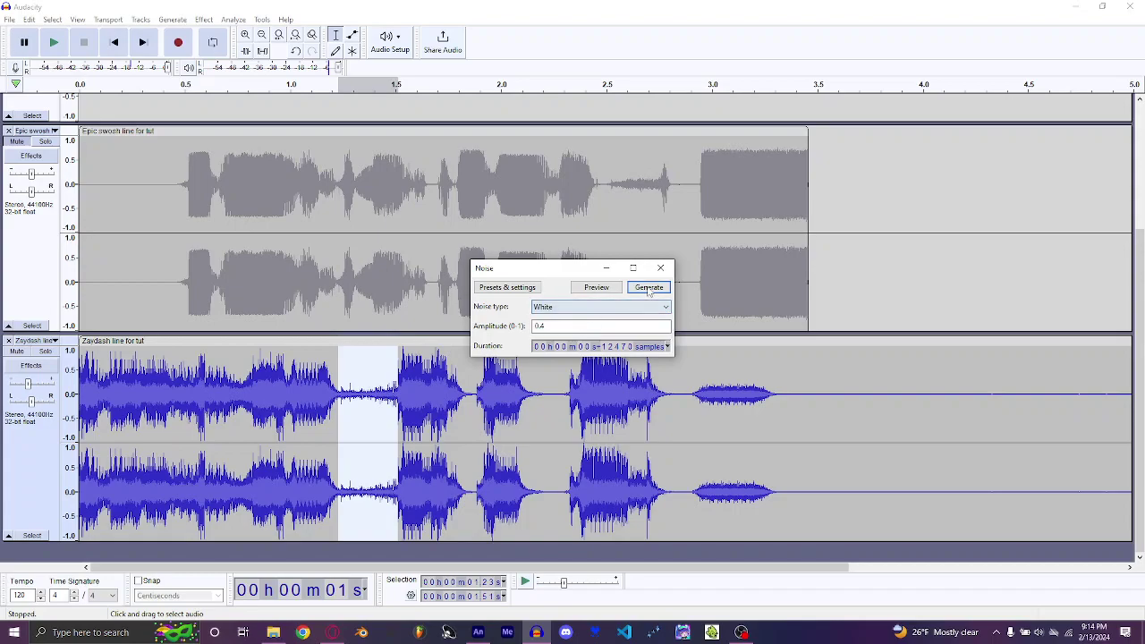
left_click(650, 287)
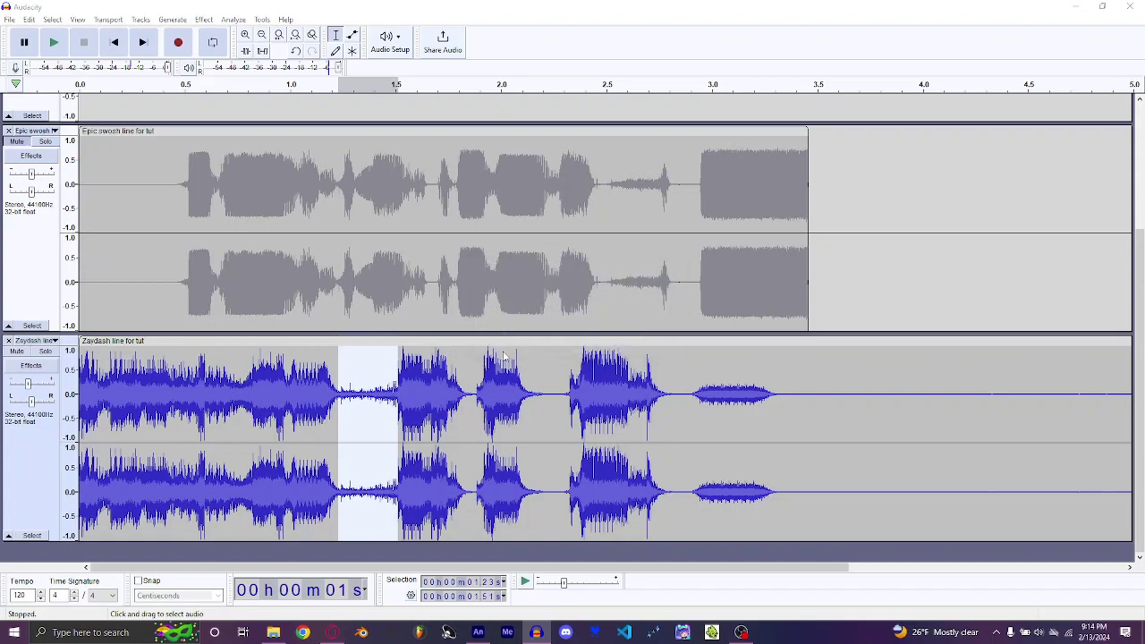
left_click(266, 407)
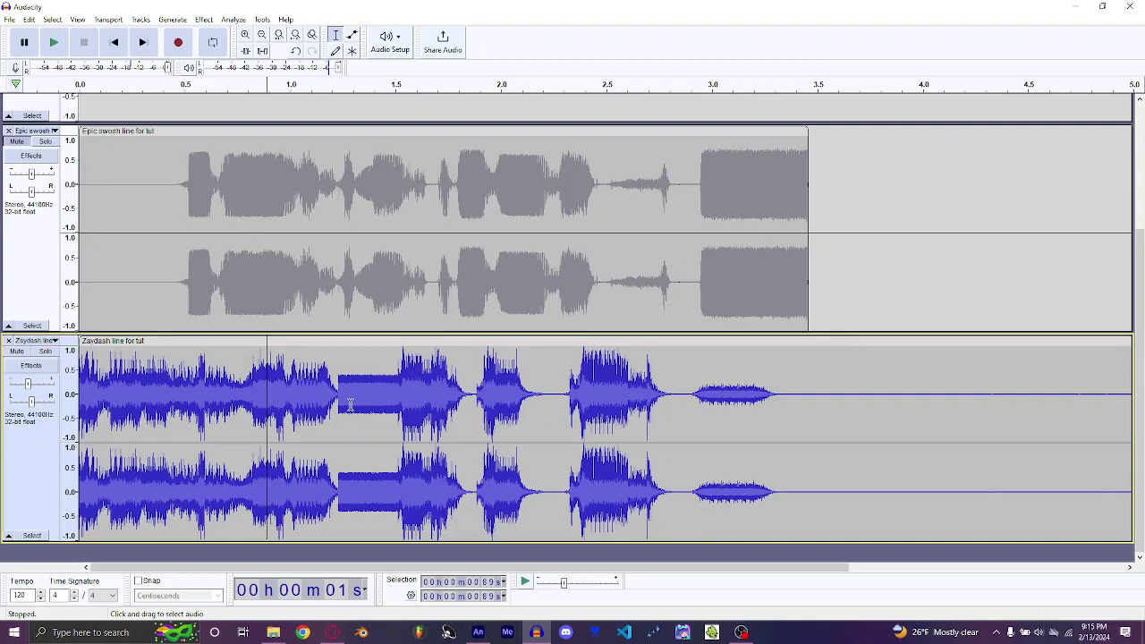
key("space")
key("space")
Copy a short piece of the generated noise, paste it at about 1.40, 1.91 and 2.34 s, and play the Zaydash clip from about 0.91 s.
scroll(387, 435, "up", 2)
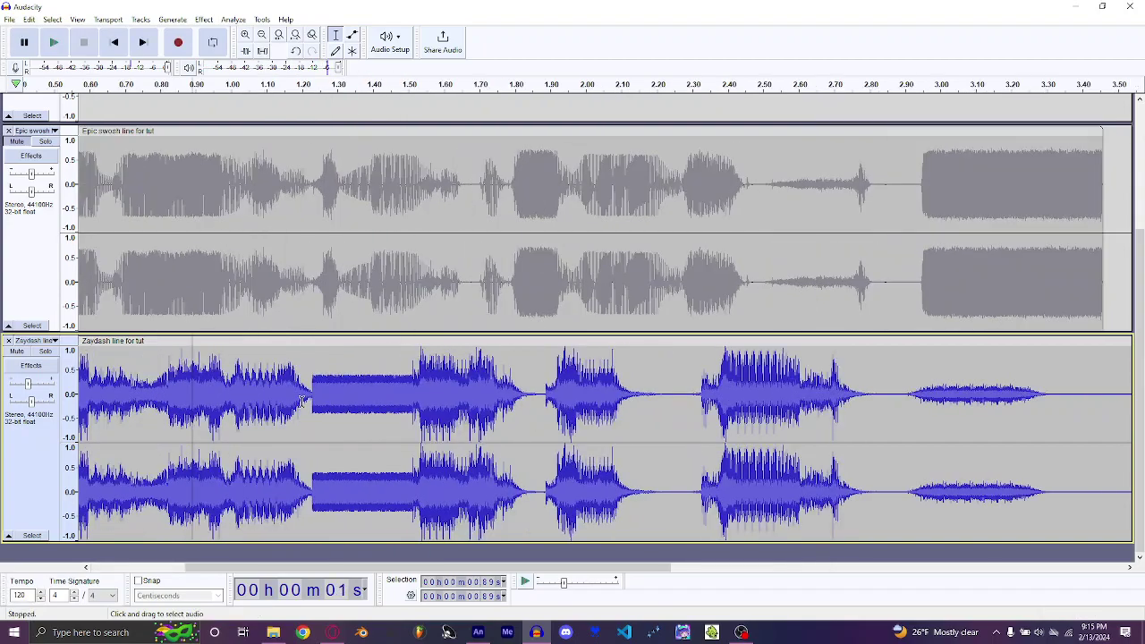
left_click(329, 400)
left_click_drag(329, 400, 336, 403)
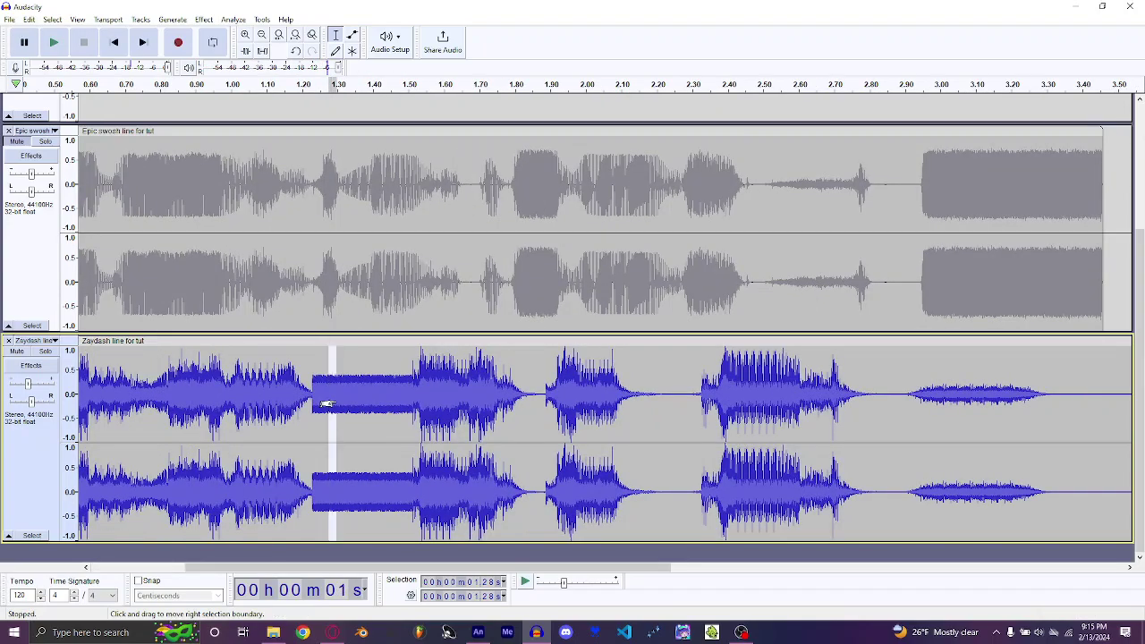
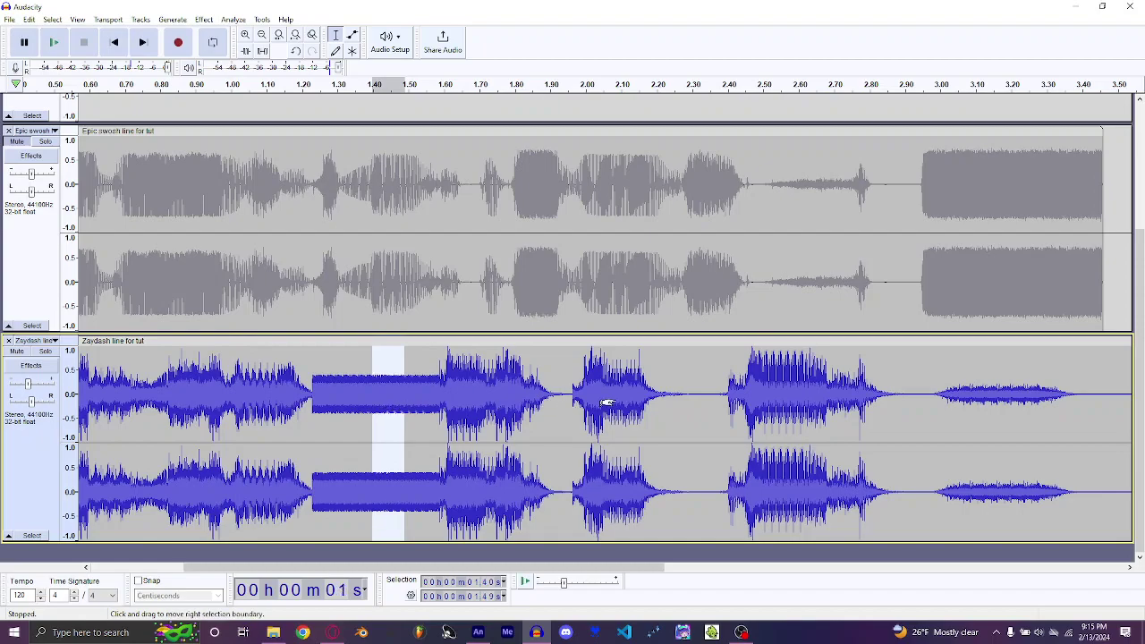
left_click_drag(553, 399, 568, 399)
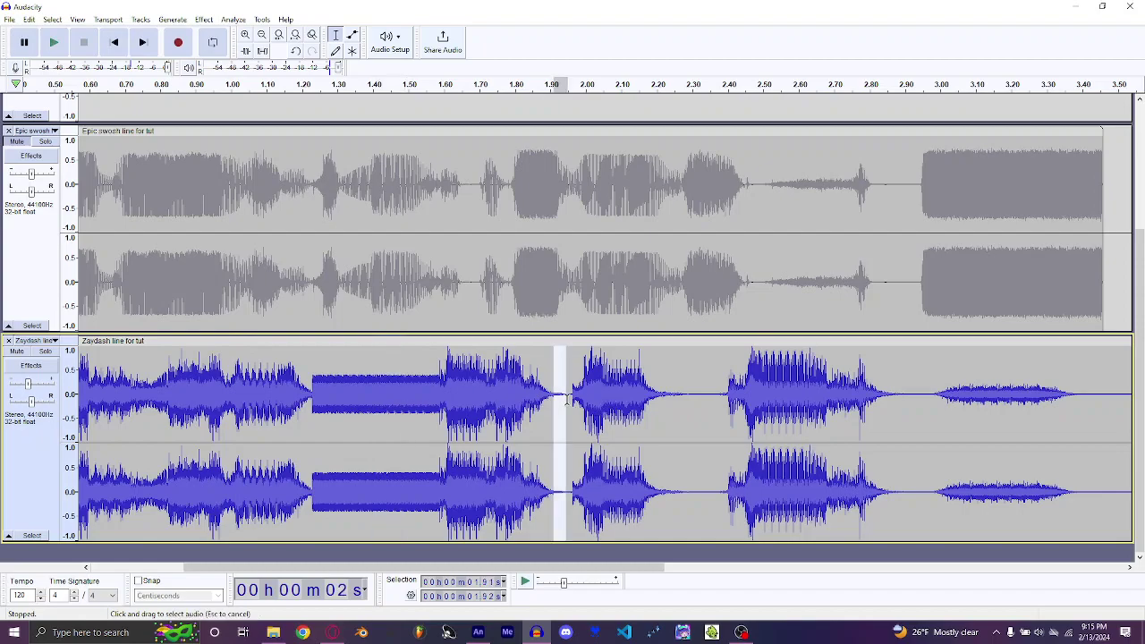
key("ctrl+v")
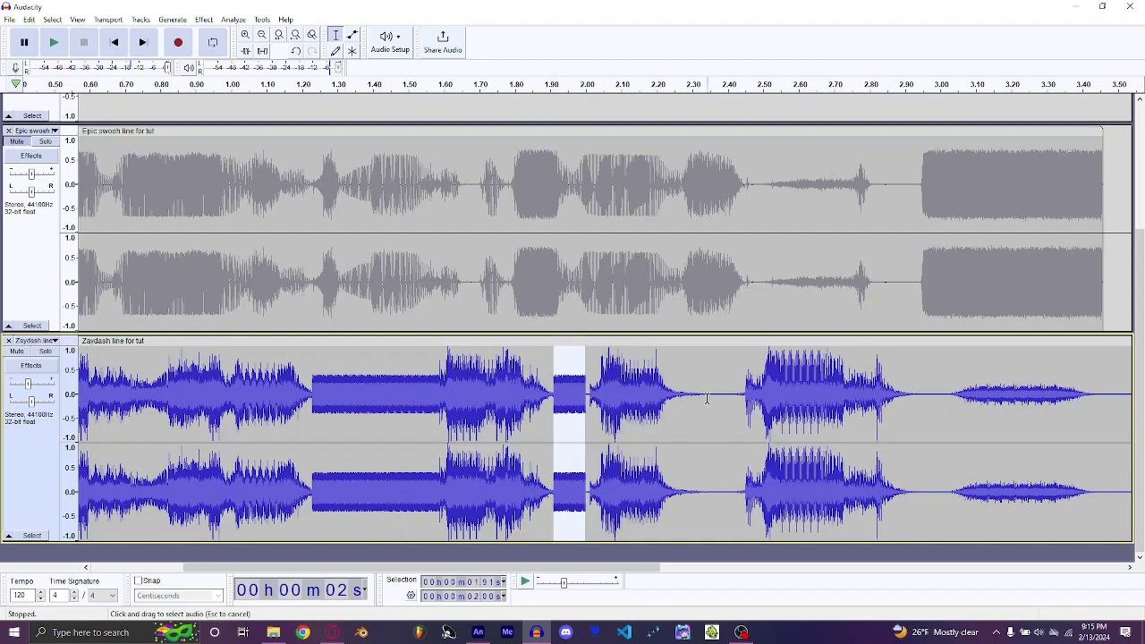
left_click(706, 399)
key("ctrl+v")
left_click(198, 455)
key("space")
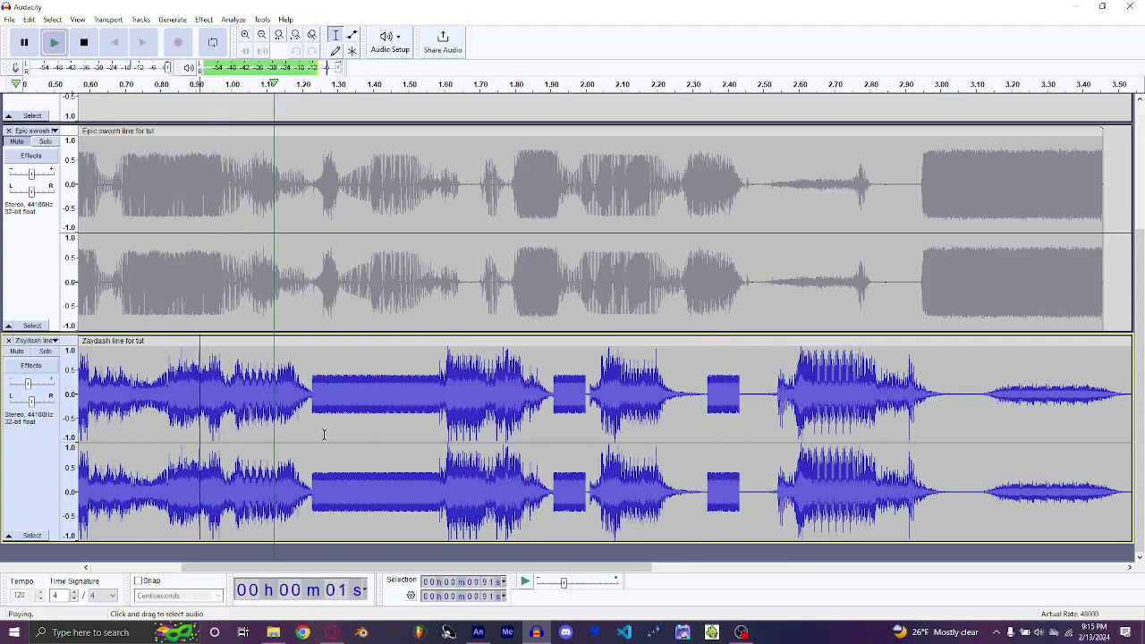
key("space")
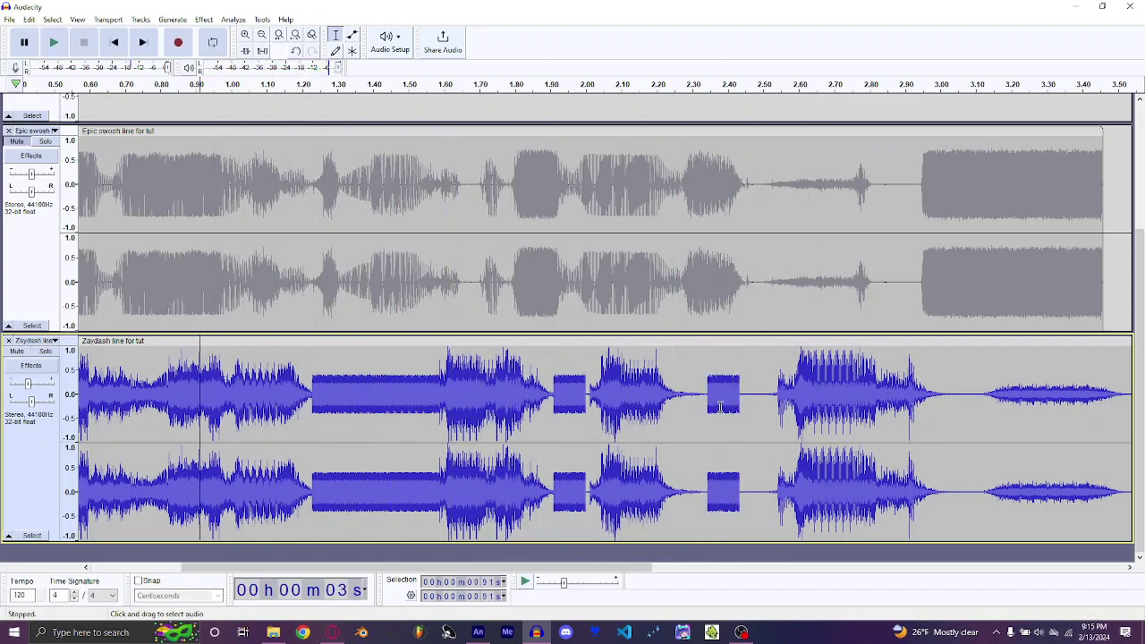
Copy the noise from 2.38 to 2.40 s and paste it over the quiet gap from about 2.45 to 2.54 s.
left_click_drag(722, 407, 729, 407)
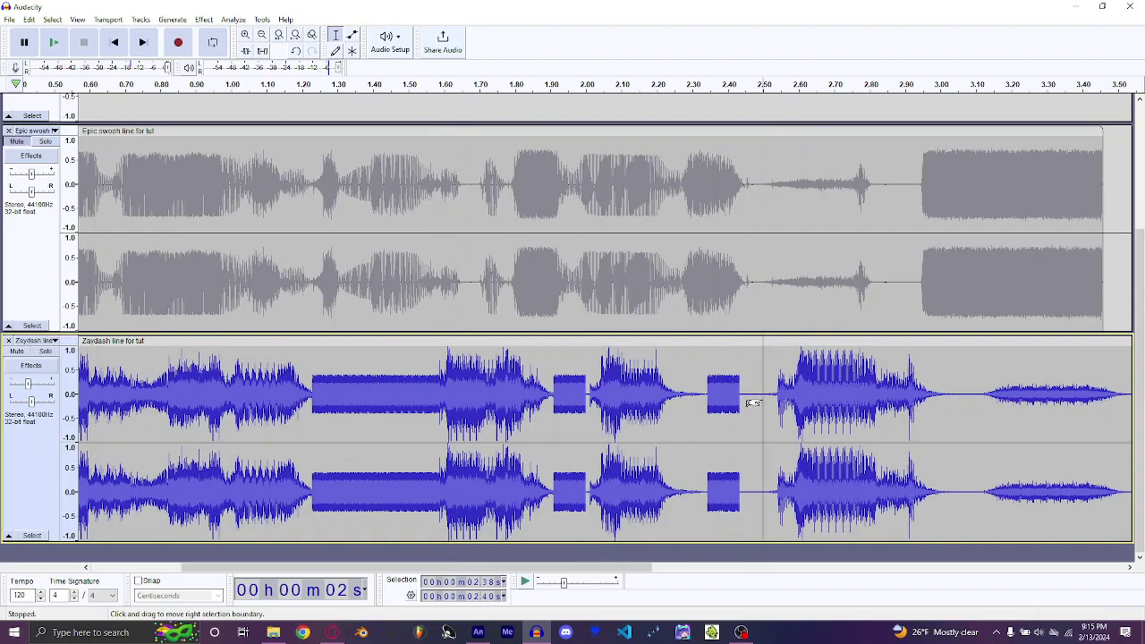
left_click(745, 407)
left_click(783, 407, "shift")
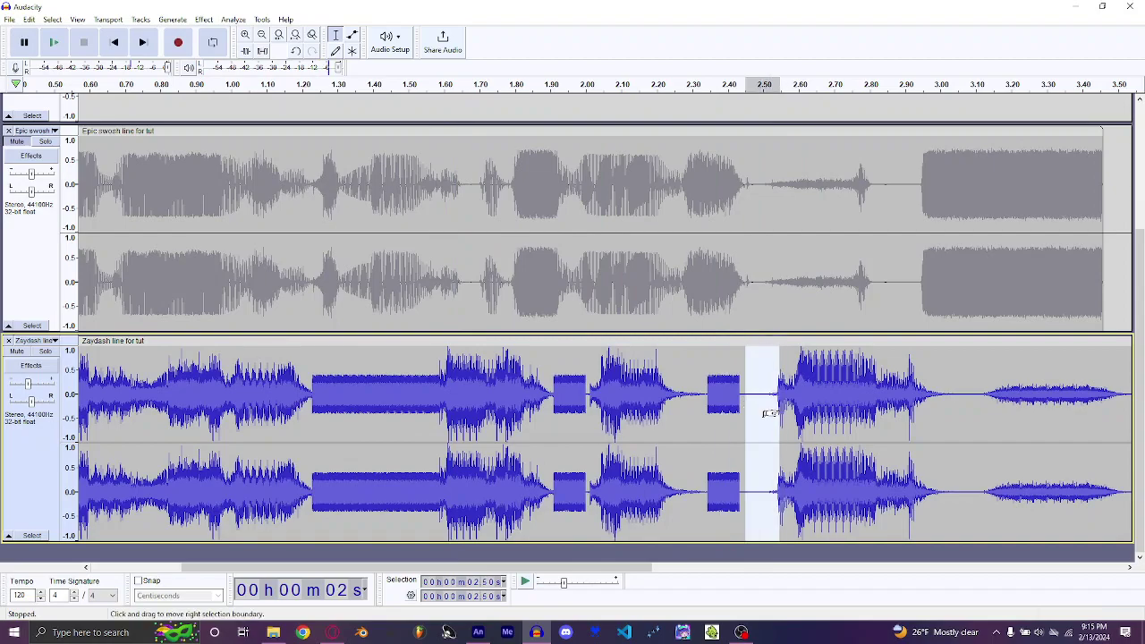
key("Delete")
scroll(478, 430, "down", 1)
scroll(479, 429, "down", 1)
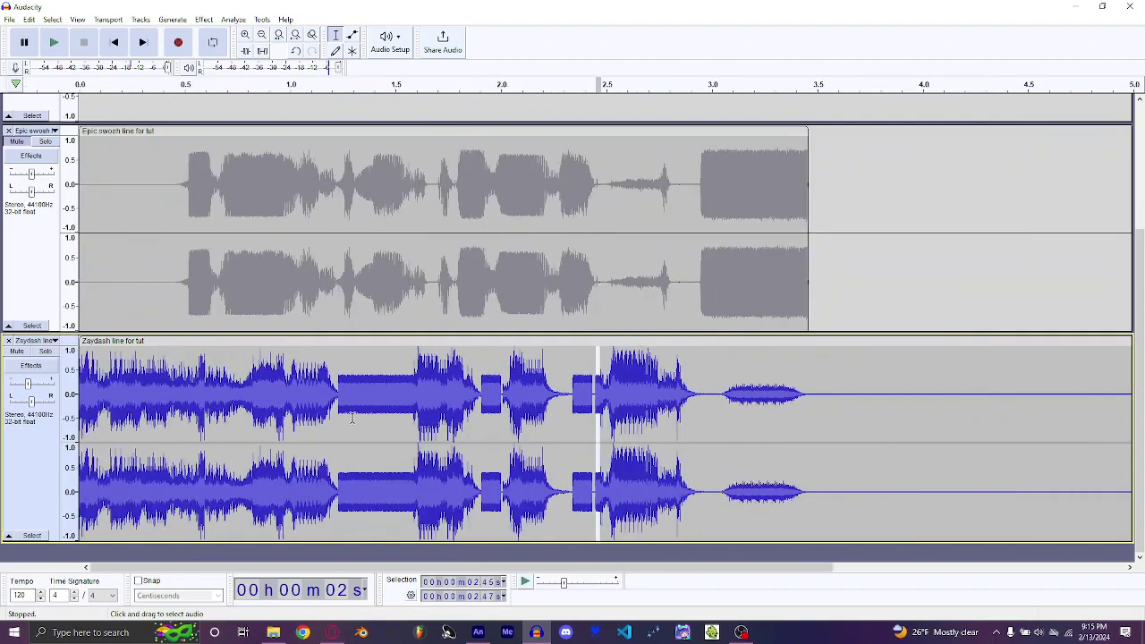
scroll(331, 418, "up", 1)
scroll(268, 398, "left", 2)
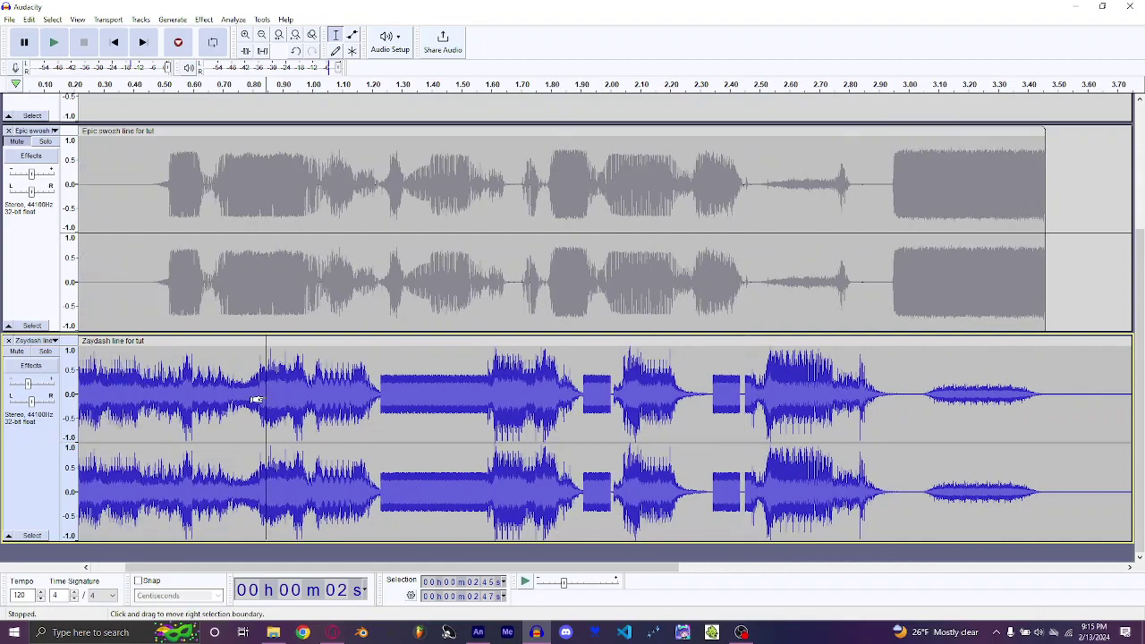
scroll(256, 396, "left", 2)
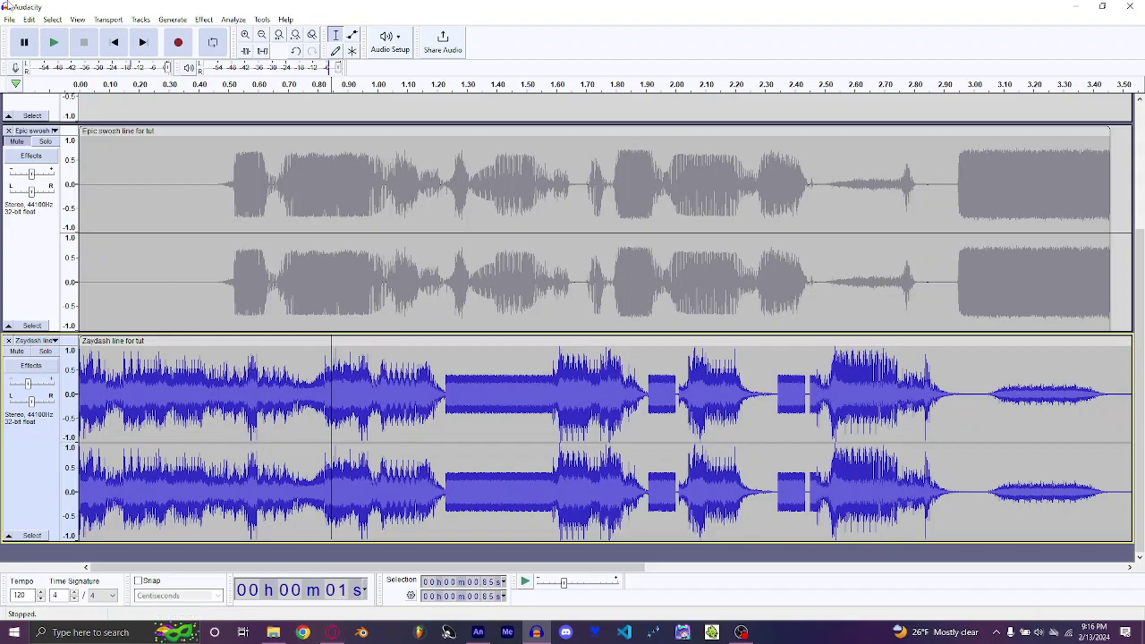
Paste the copied noise snippet at about 0.33 s of the Zaydash clip and play the clip from its start.
left_click(178, 392)
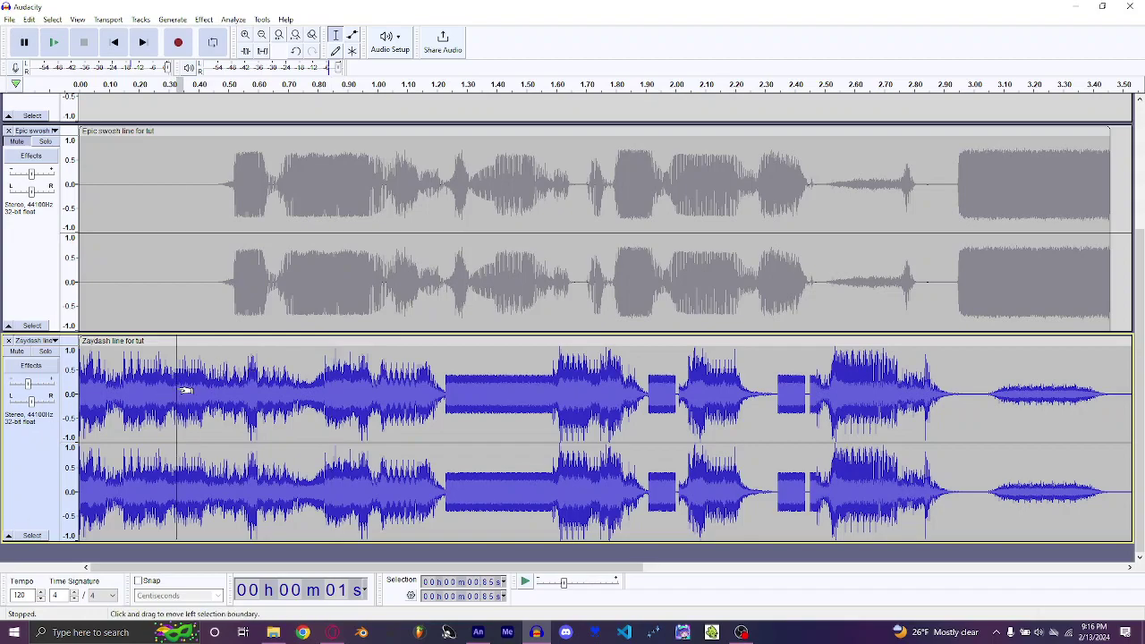
key("ctrl+v")
left_click(134, 341)
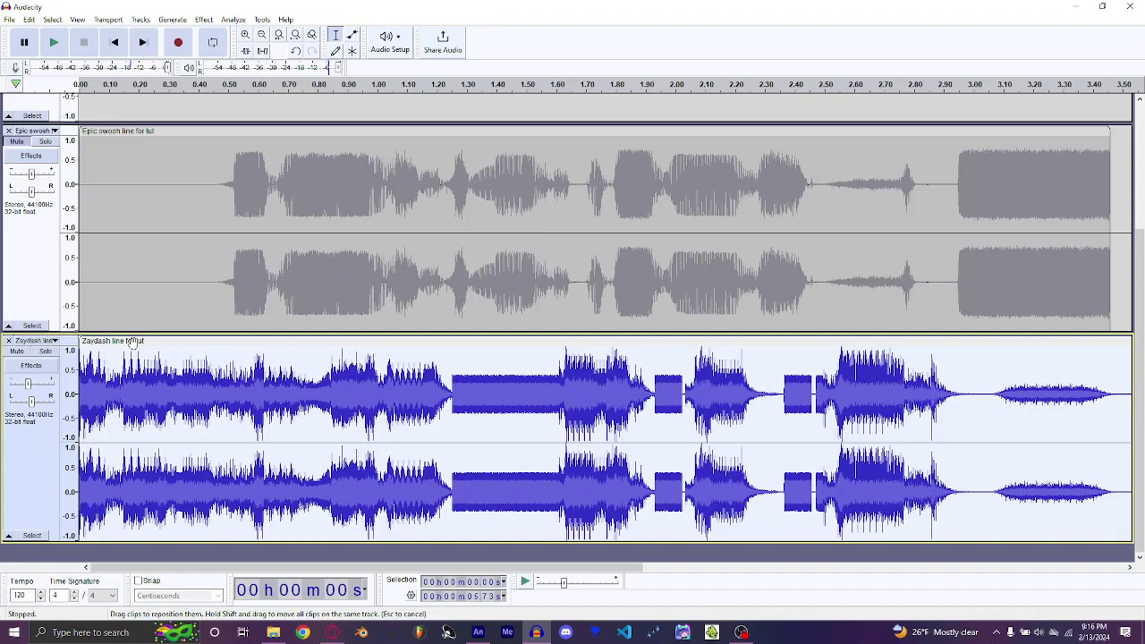
key("space")
key("space")
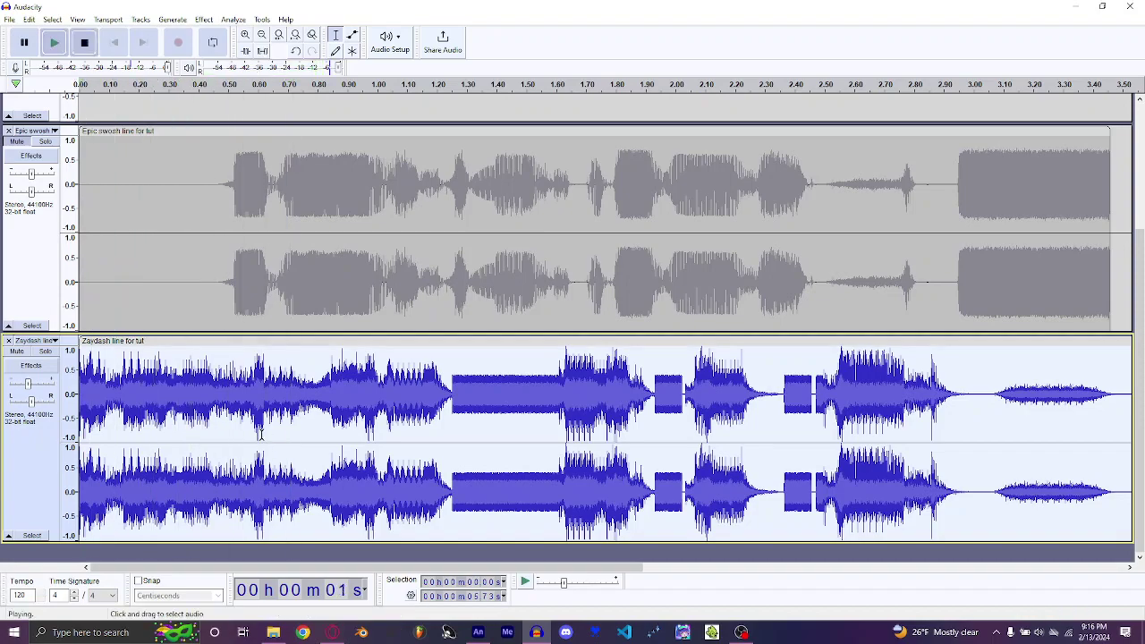
Cut the noise section from 1.31 to 1.38 s of the Zaydash clip to the clipboard and undo the cut.
mouse_move(456, 400)
left_mouse_down()
mouse_move(1129, 403)
mouse_move(468, 403)
left_mouse_up()
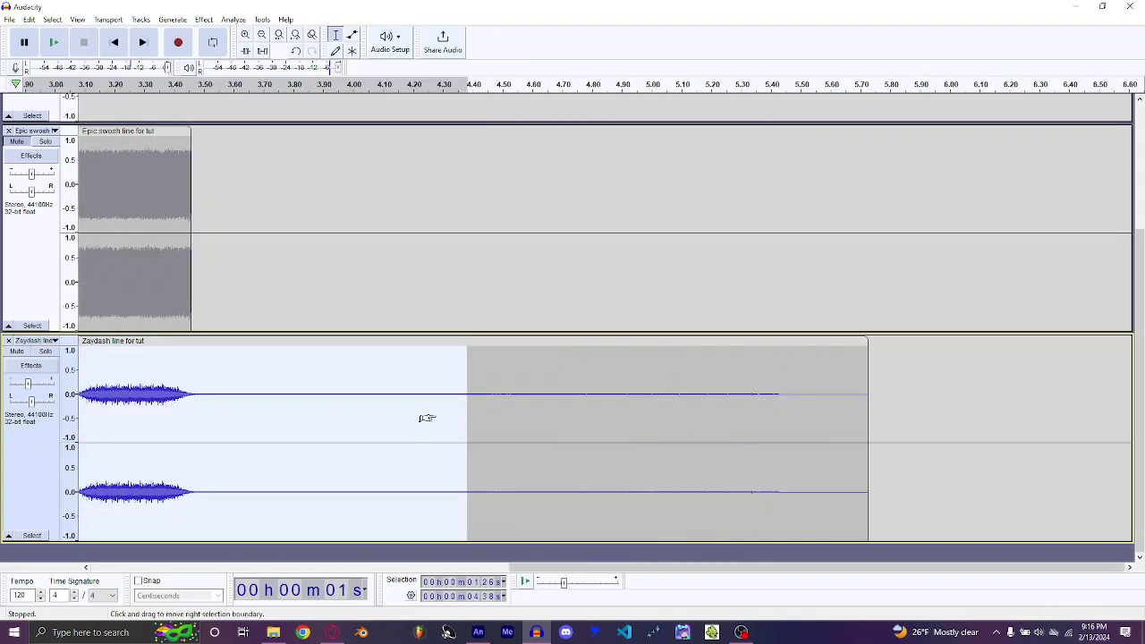
scroll(427, 417, "down", 1)
scroll(379, 429, "up", 3)
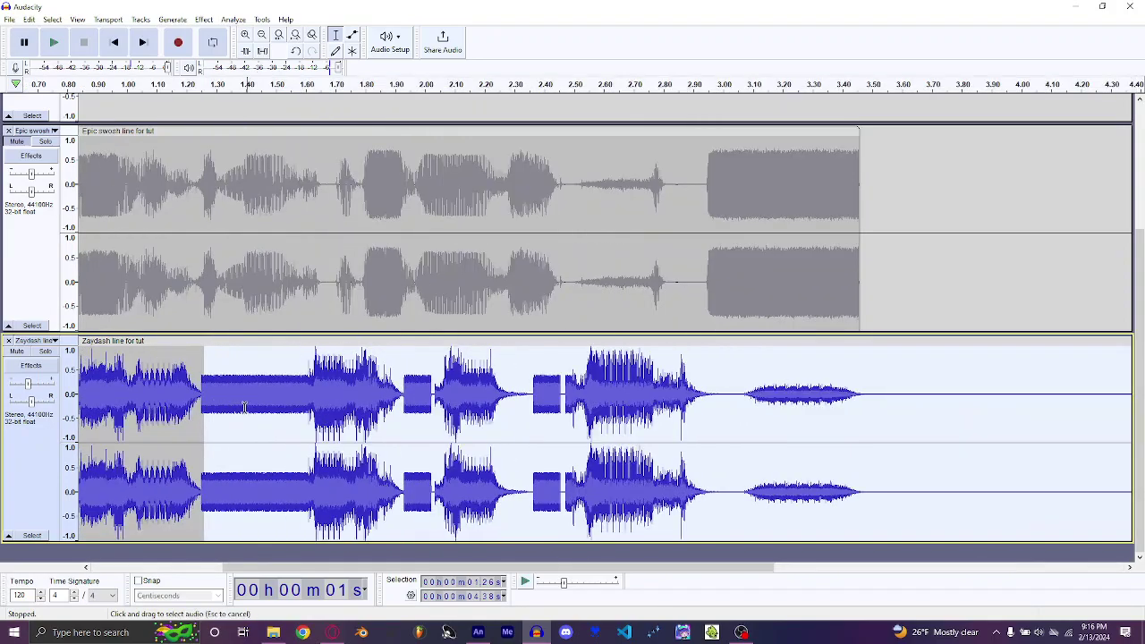
left_click(248, 399)
left_click_drag(225, 400, 219, 400)
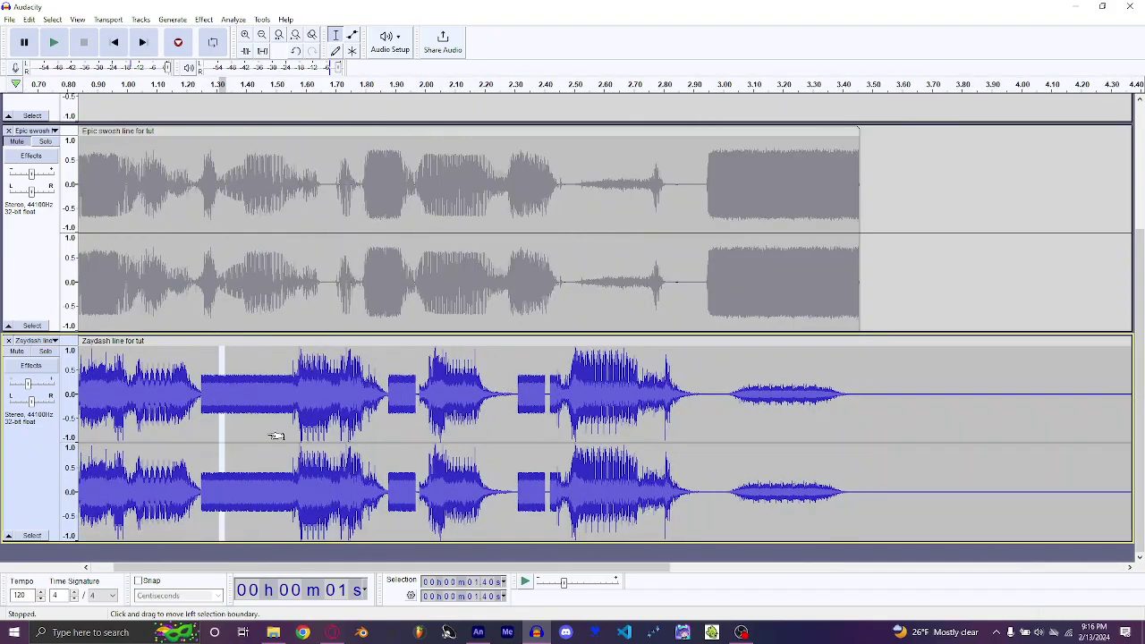
scroll(276, 436, "left", 5)
key("ctrl+v")
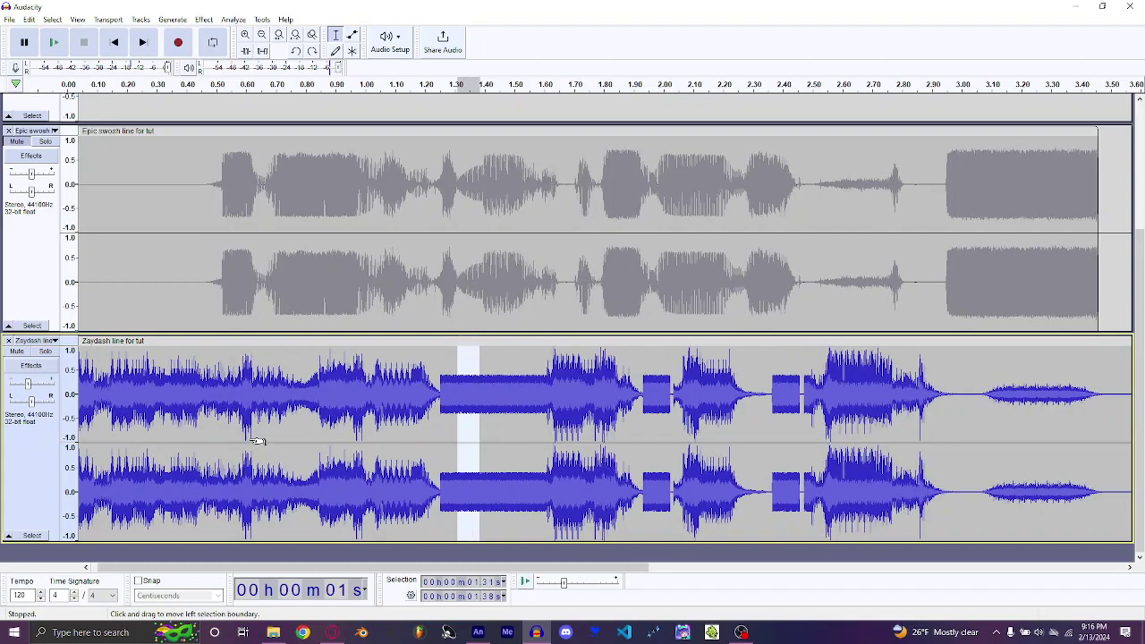
key("ctrl+z")
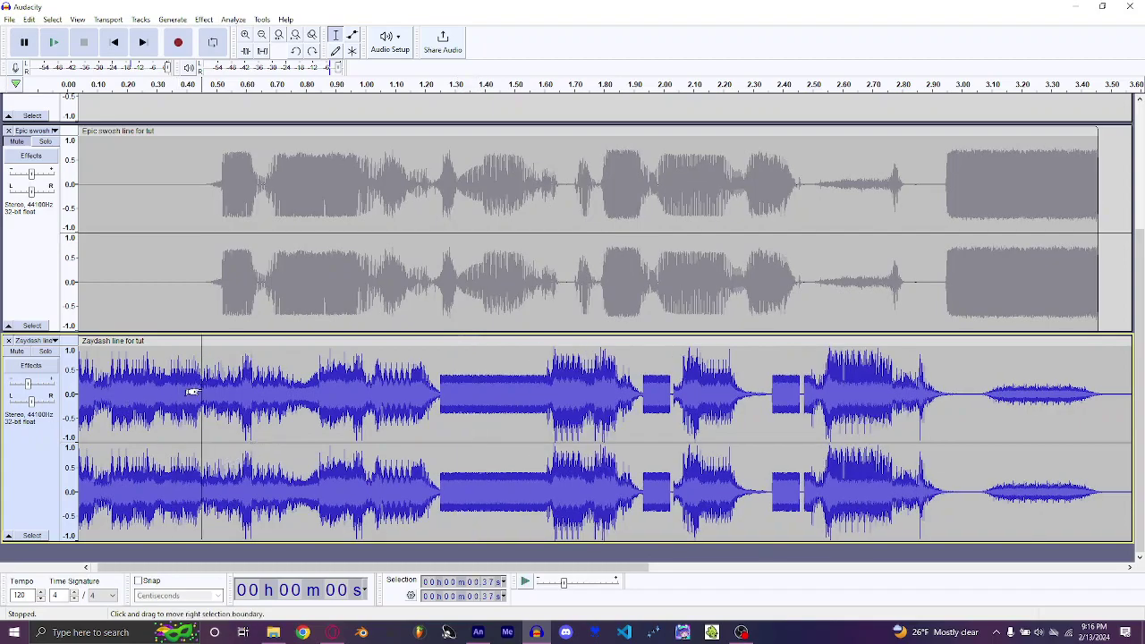
Paste the noise section at about 0.45 s of the Zaydash clip and play the clip from its start.
left_click(202, 410)
key("ctrl+v")
scroll(202, 410, "down", 2)
left_click(190, 340)
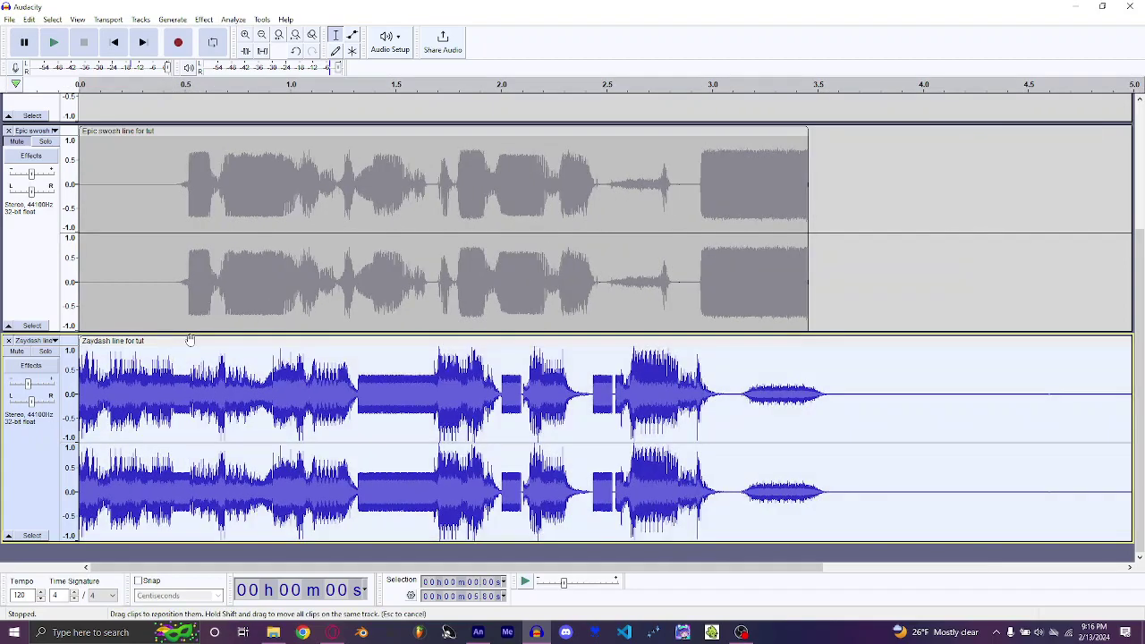
key("space")
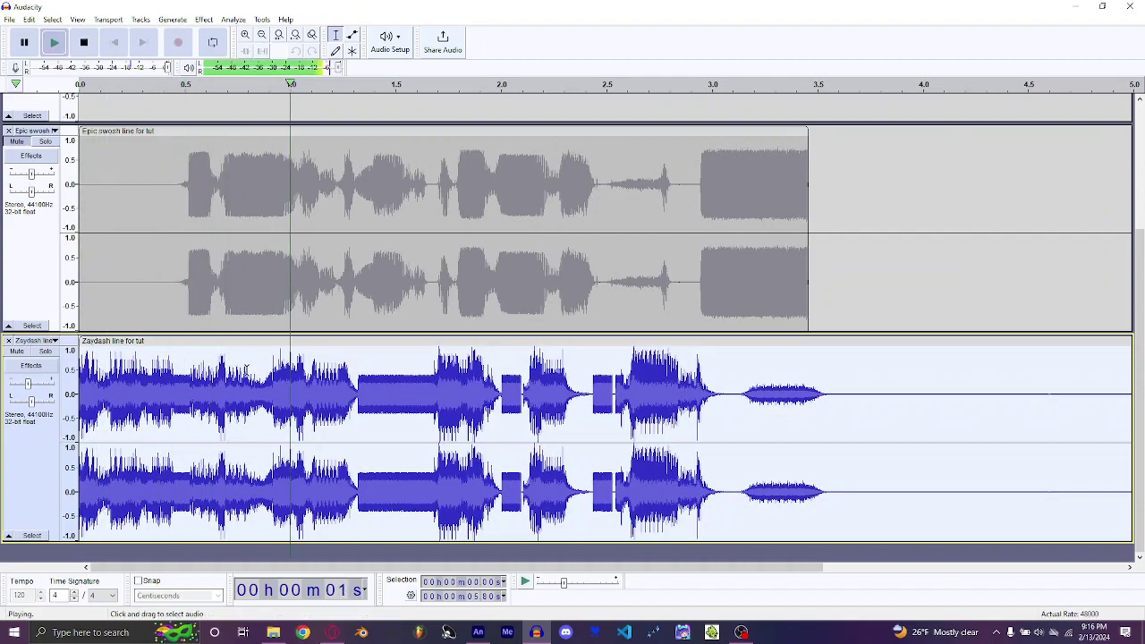
key("space")
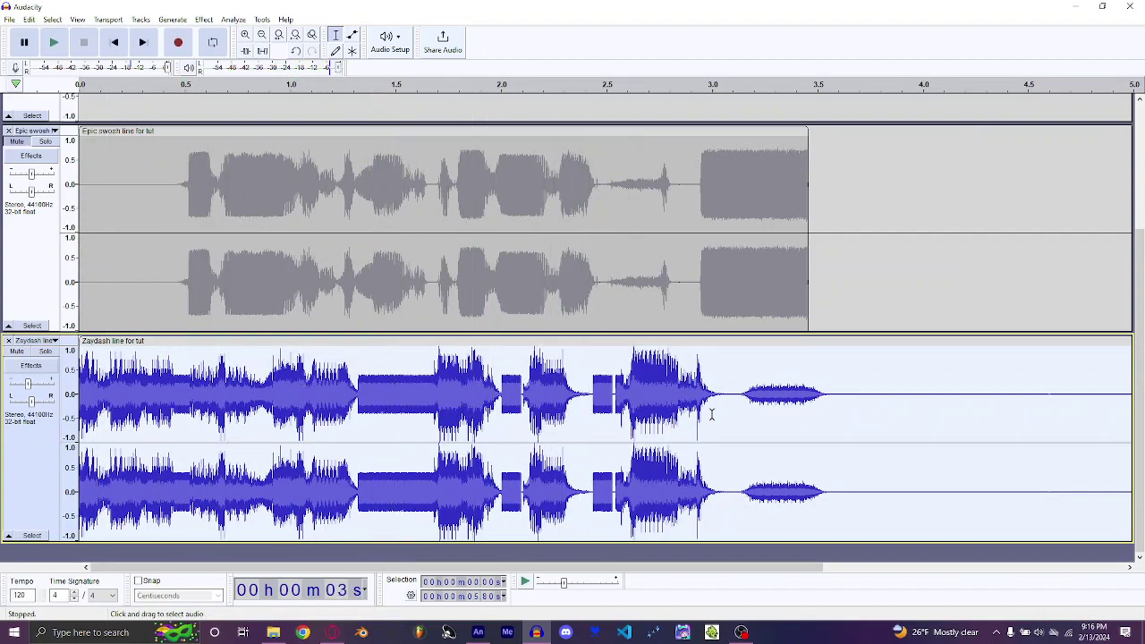
Play the Zaydash clip from 2.72 s, paste the noise section at 2.87 s, and replay from about 2.55 s.
left_click(652, 400)
key("space")
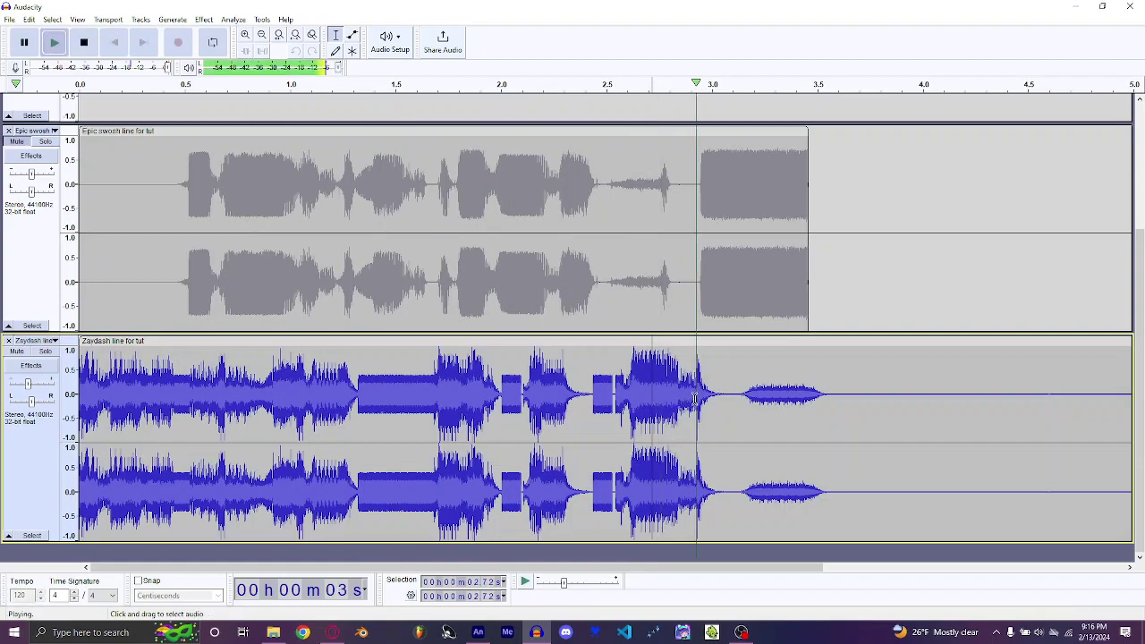
key("space")
left_click(686, 398)
key("ctrl+v")
left_click(620, 400)
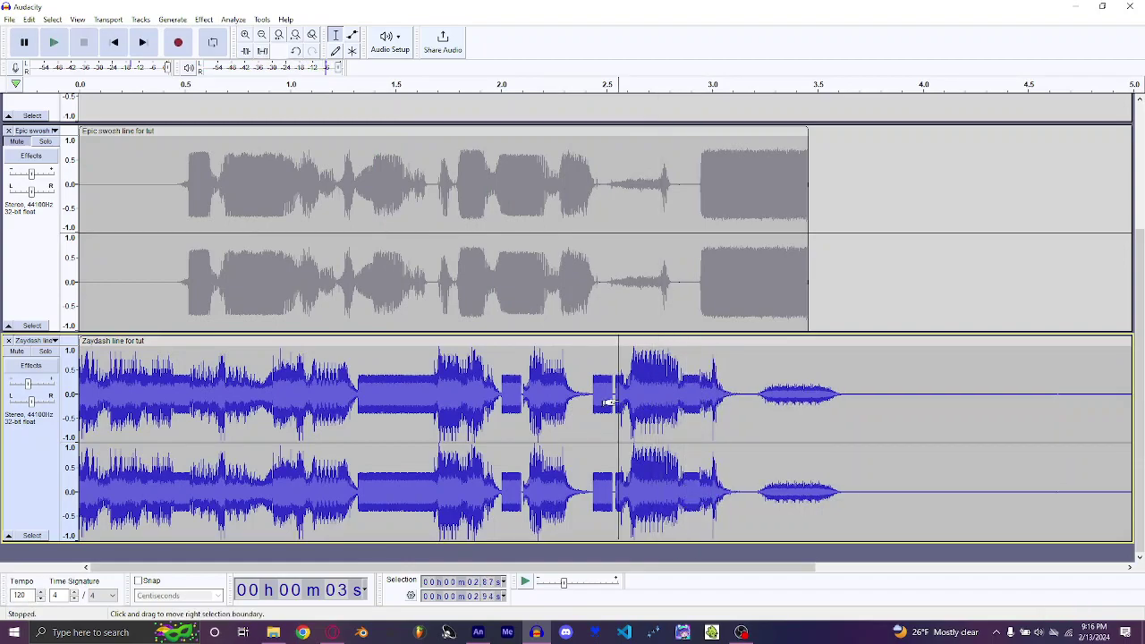
key("space")
key("space")
left_click(640, 400)
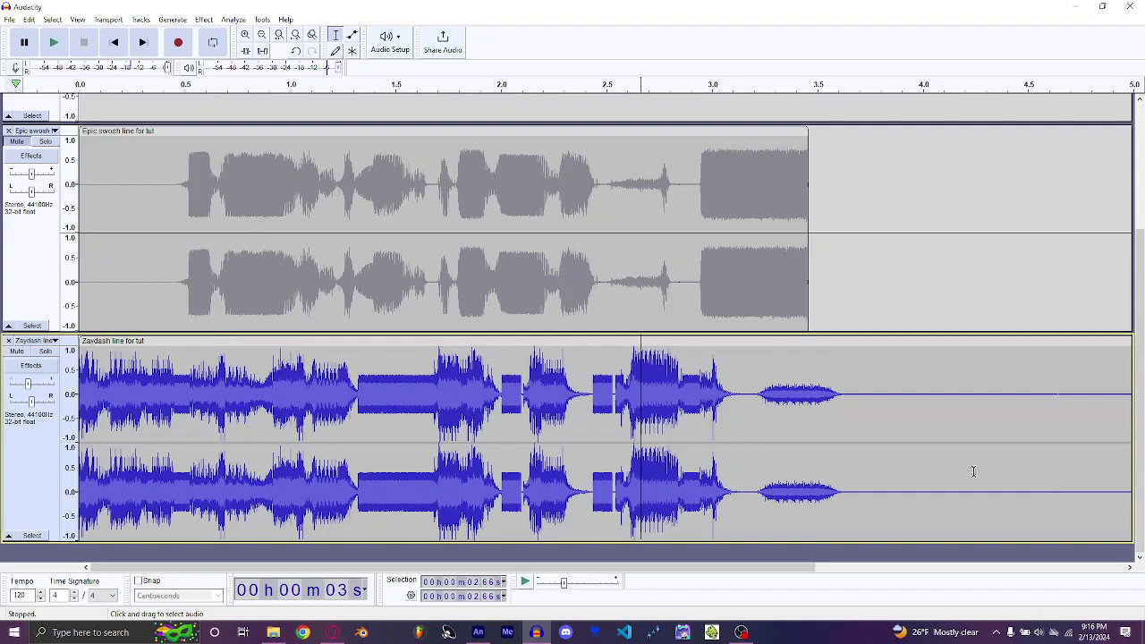
Copy the quiet snippet from 3.73 to 3.74 s and paste it at 0.49 s of the Zaydash clip.
left_click(866, 404)
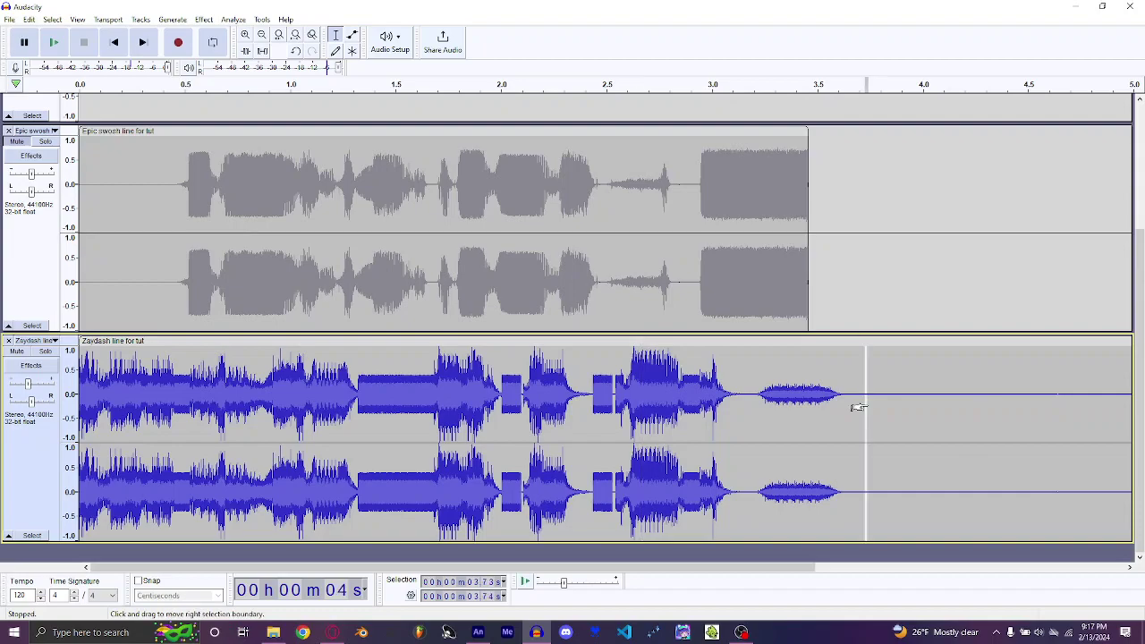
left_click(150, 389)
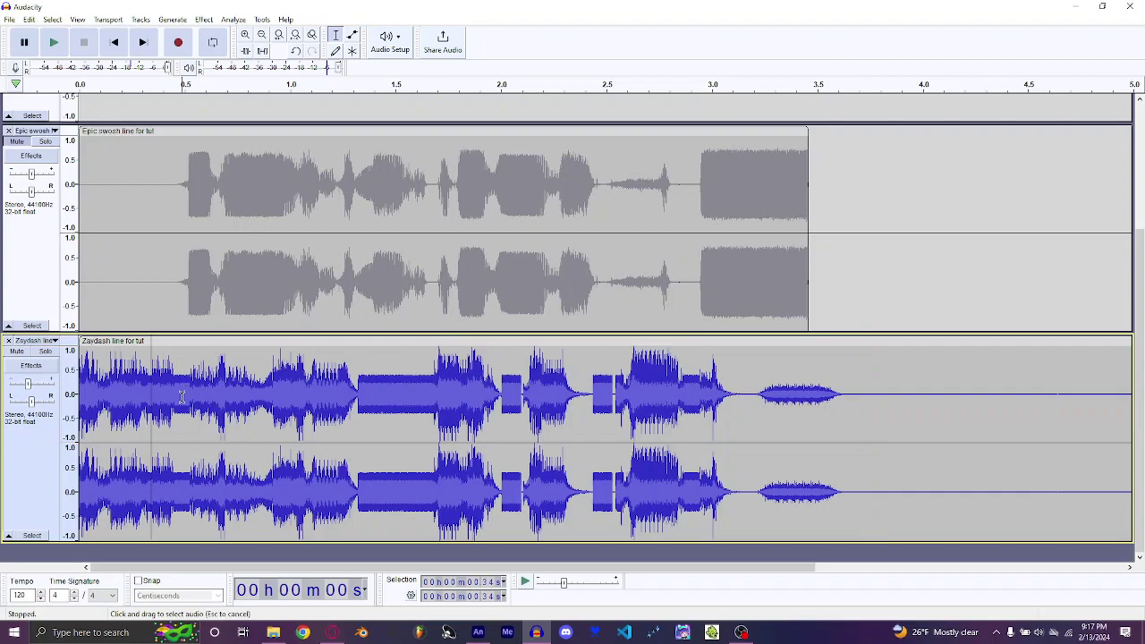
left_click(182, 398)
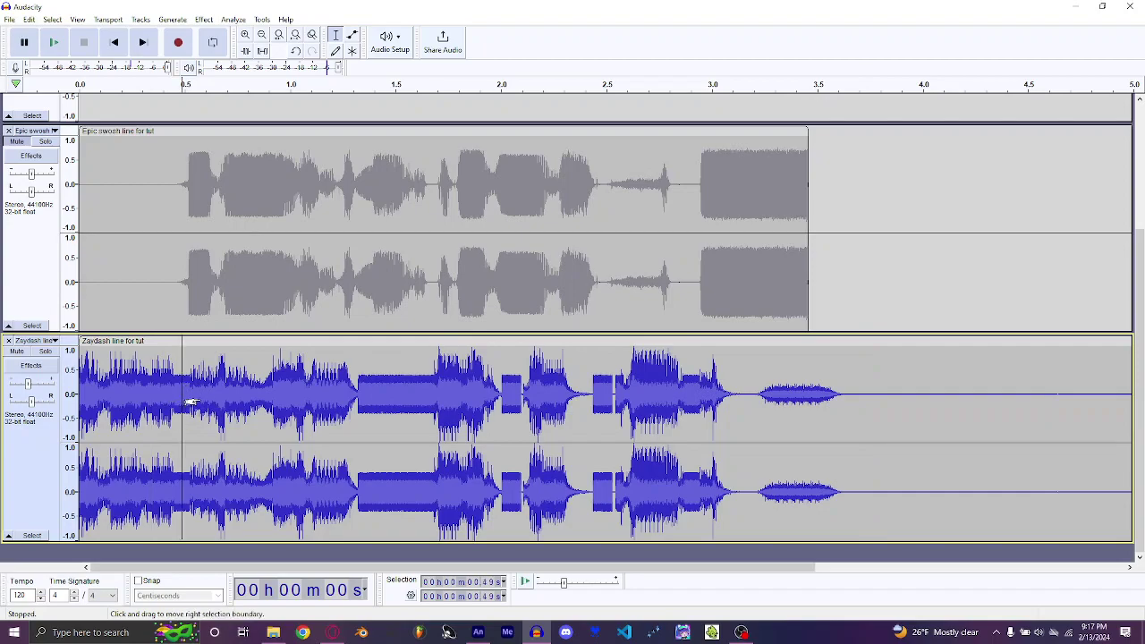
key("ctrl+v")
Paste the quiet snippet at short intervals from about 0.6 to 1.1 s of the Zaydash clip, and play it from 0.25 s.
left_click(205, 402)
key("ctrl+v")
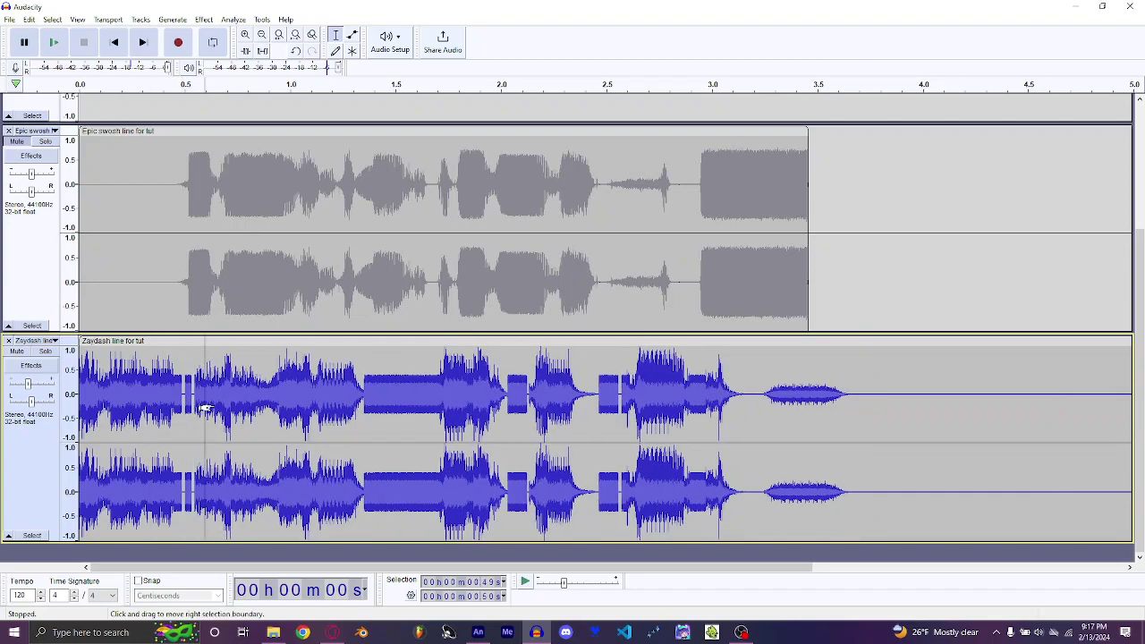
left_click(211, 405)
key("ctrl+v")
left_click(219, 410)
key("ctrl+v")
left_click(225, 411)
key("ctrl+v")
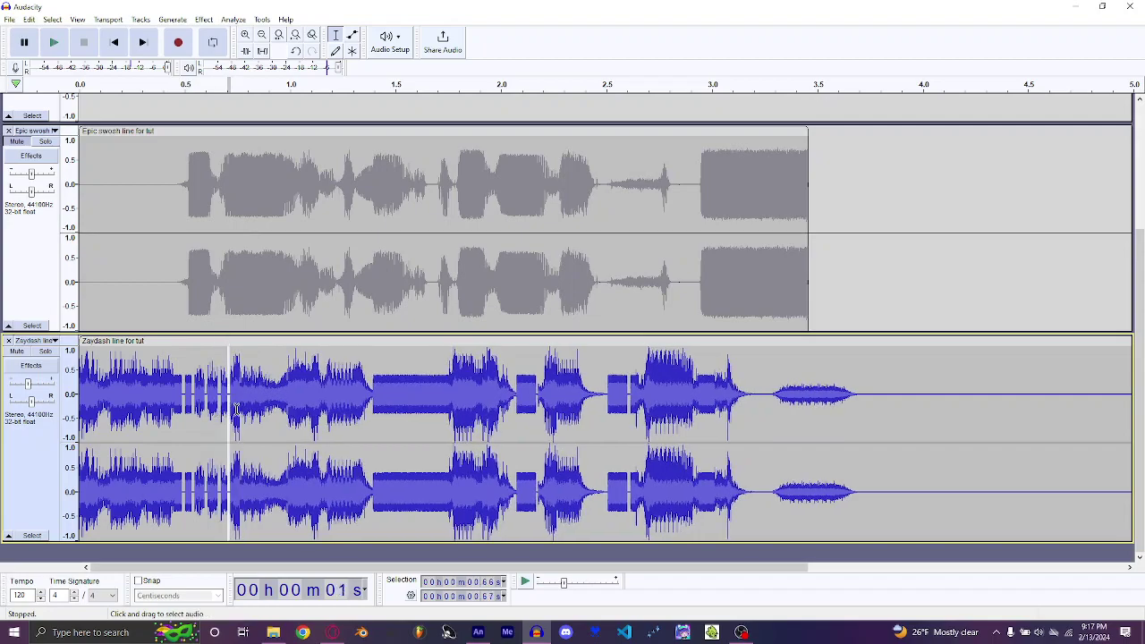
left_click(232, 412)
key("ctrl+v")
left_click(238, 414)
key("ctrl+v")
left_click(252, 414)
key("ctrl+v")
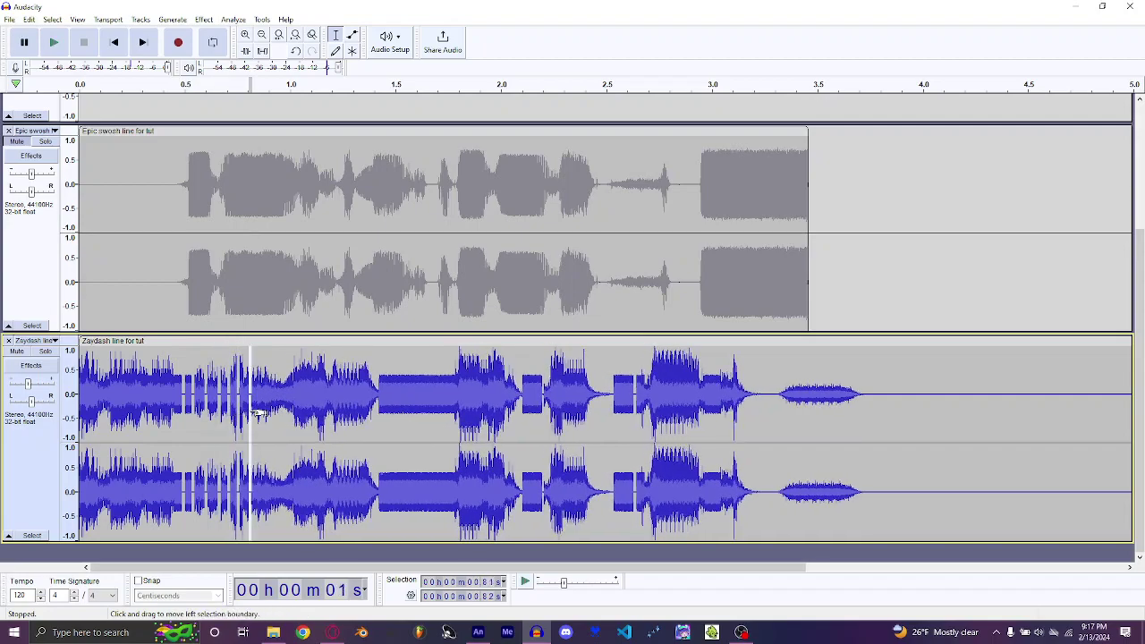
left_click(259, 413)
key("ctrl+v")
left_click(272, 414)
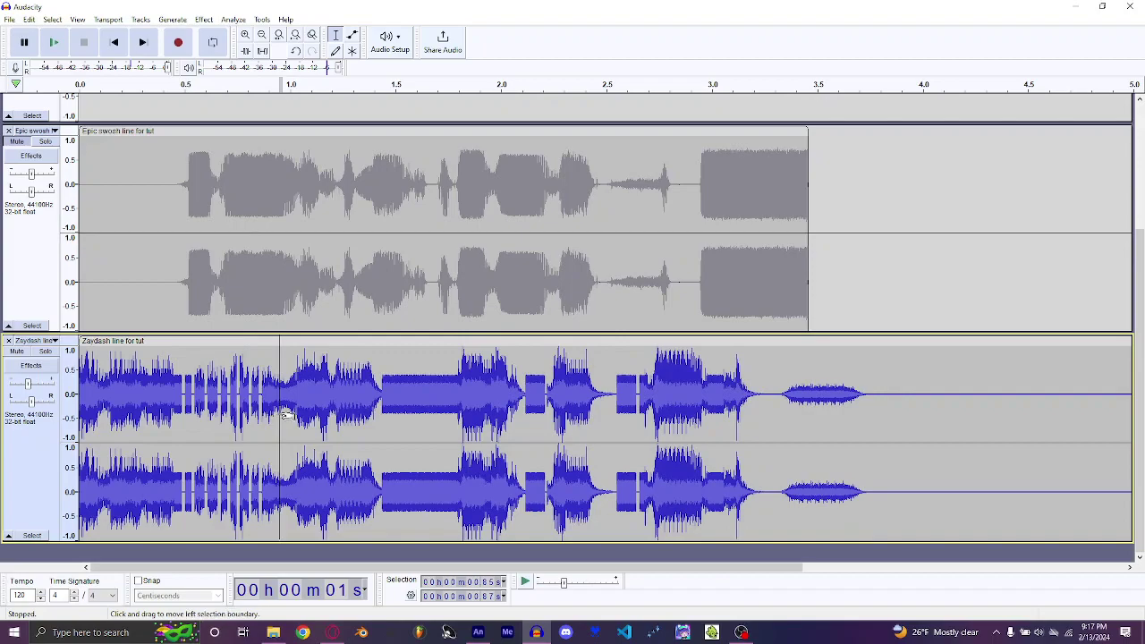
key("ctrl+v")
left_click(287, 413)
key("ctrl+v")
left_click(292, 412)
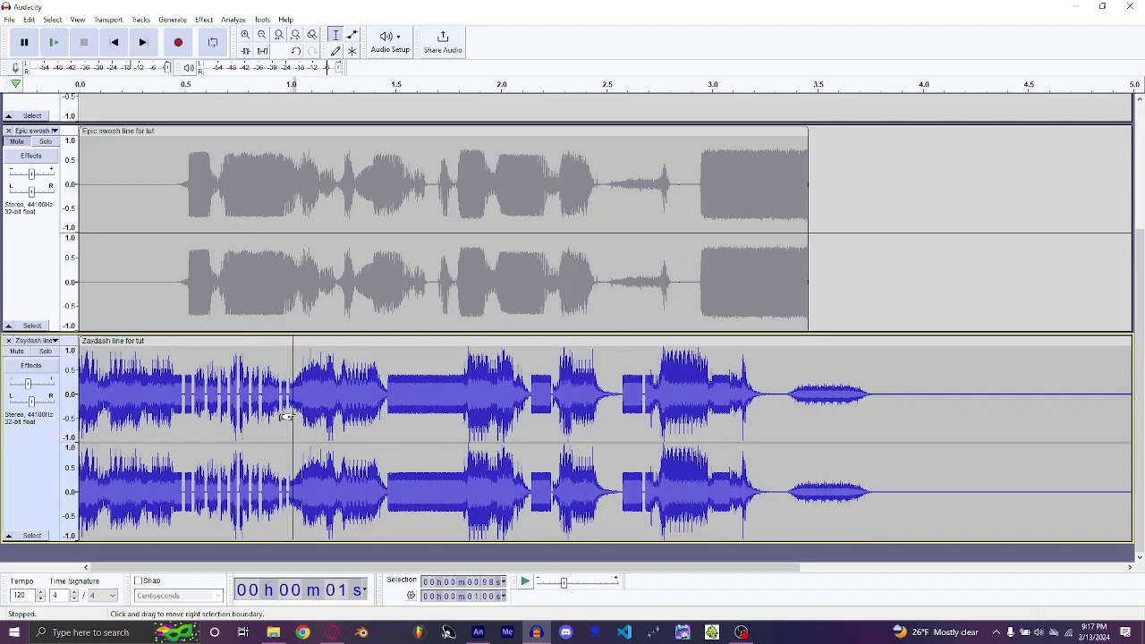
key("ctrl+v")
left_click(302, 413)
key("ctrl+v")
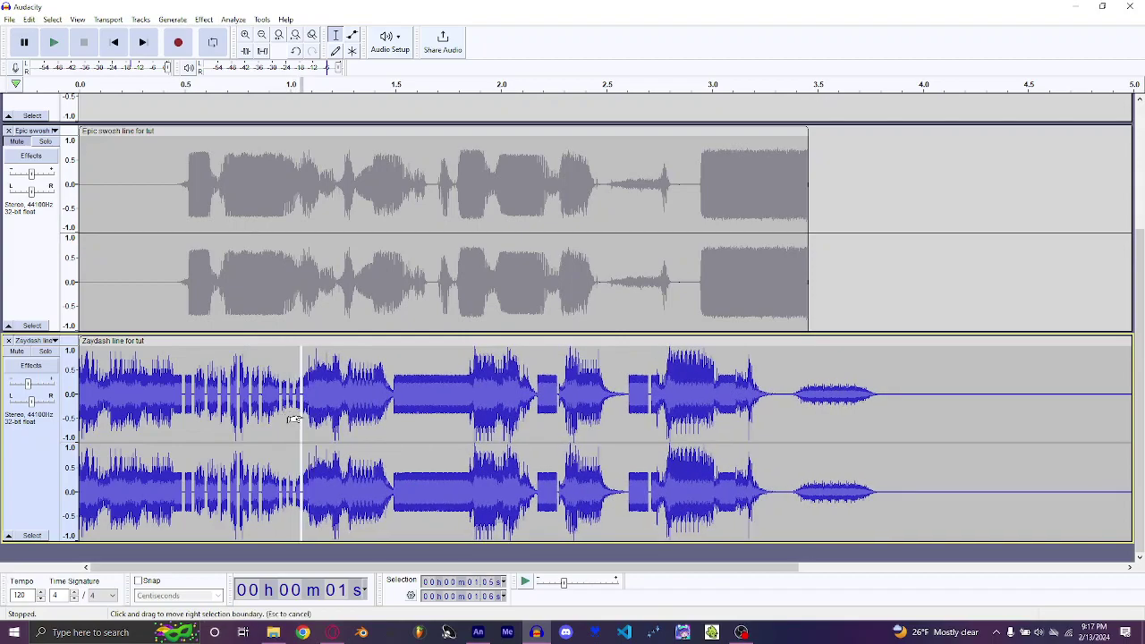
left_click(313, 418)
key("ctrl+v")
left_click(317, 418)
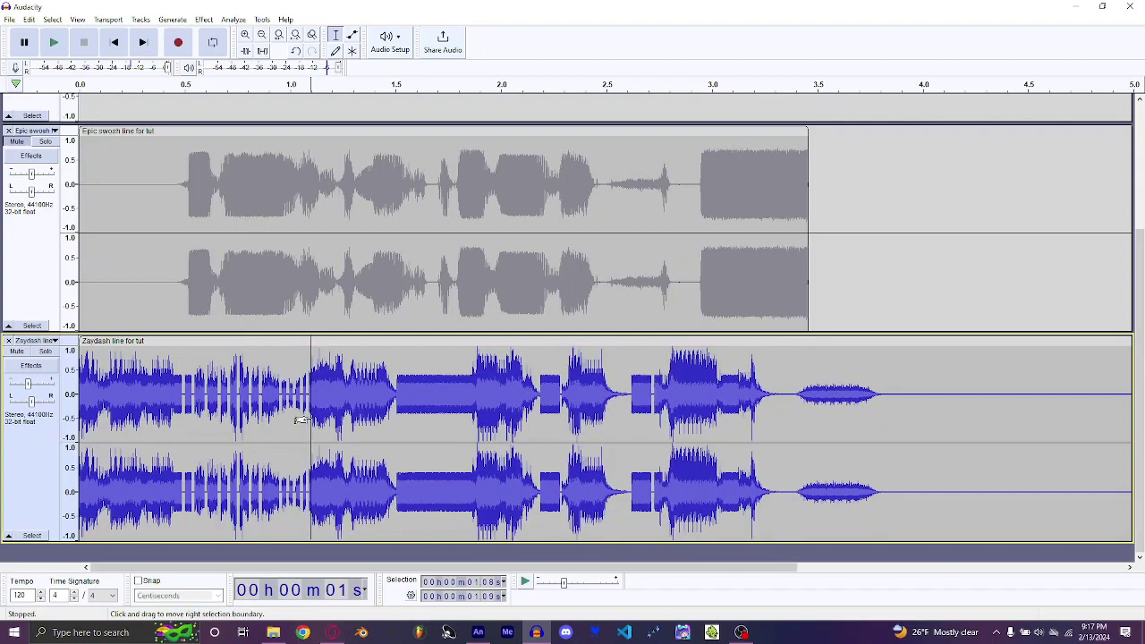
key("ctrl+v")
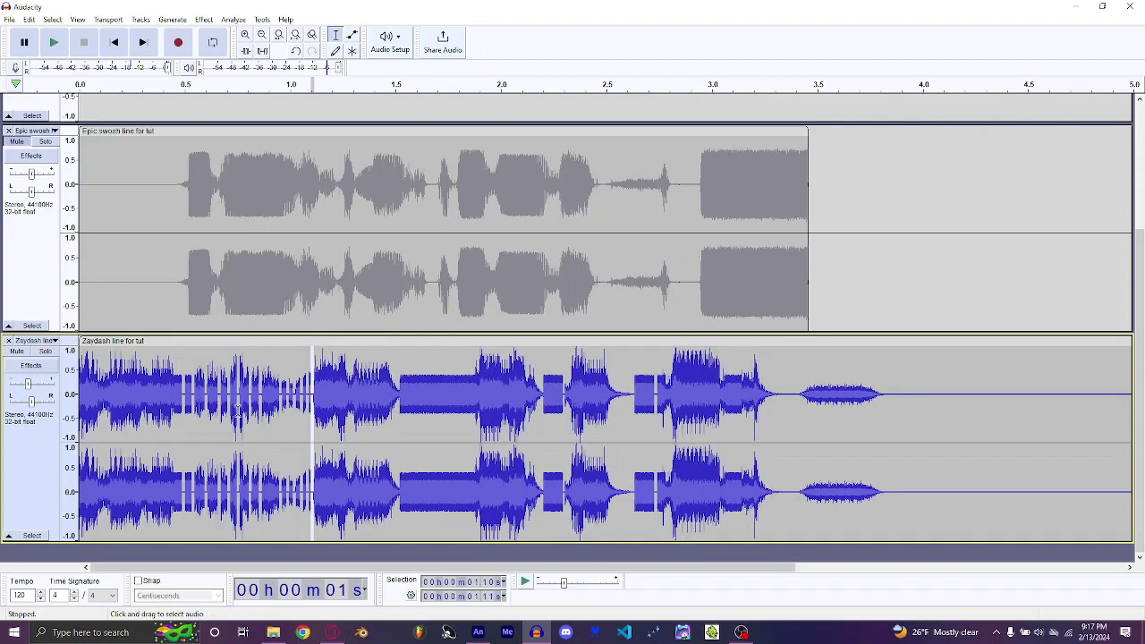
left_click(132, 421)
key("space")
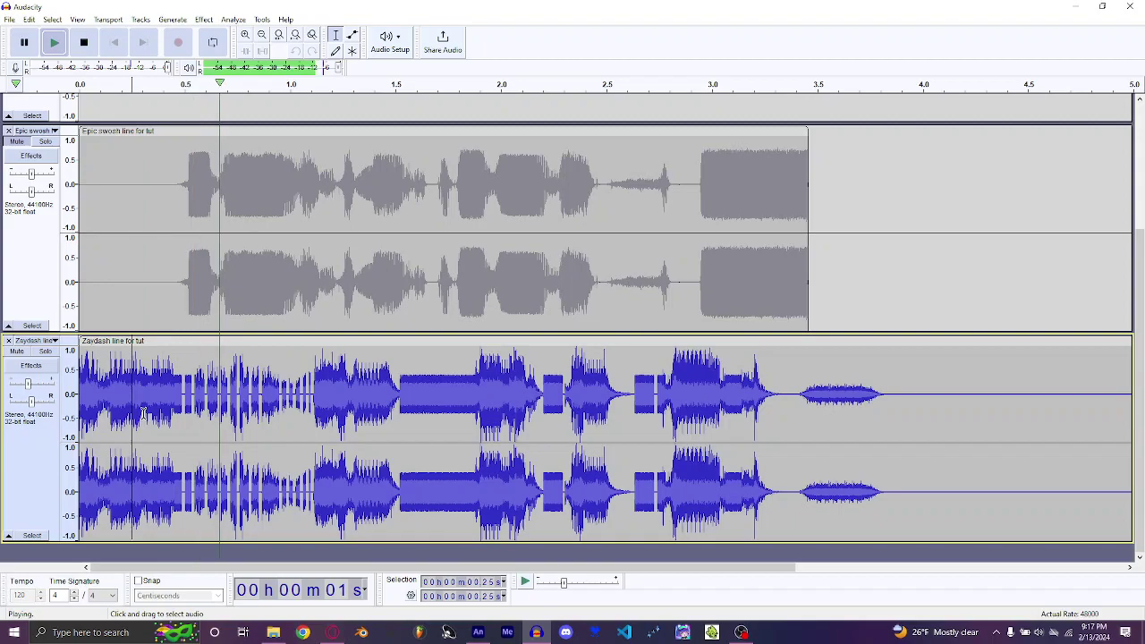
key("space")
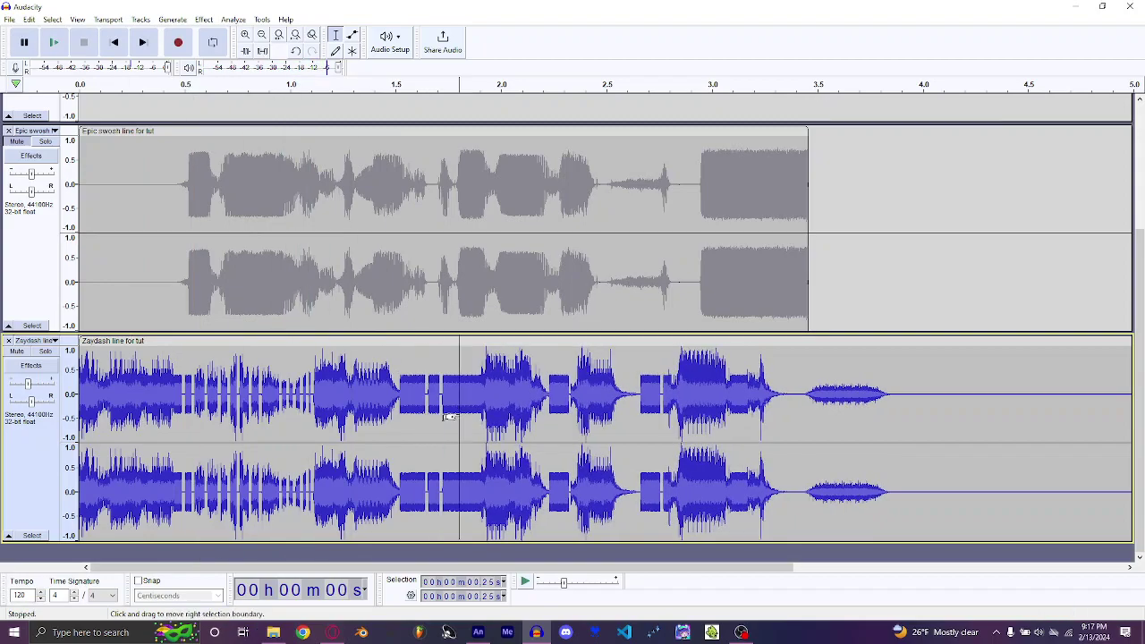
Paste the quiet snippet repeatedly into the long noise block between about 1.65 and 1.93 s.
key("ctrl+v")
key("ctrl+v")
key("ctrl+v")
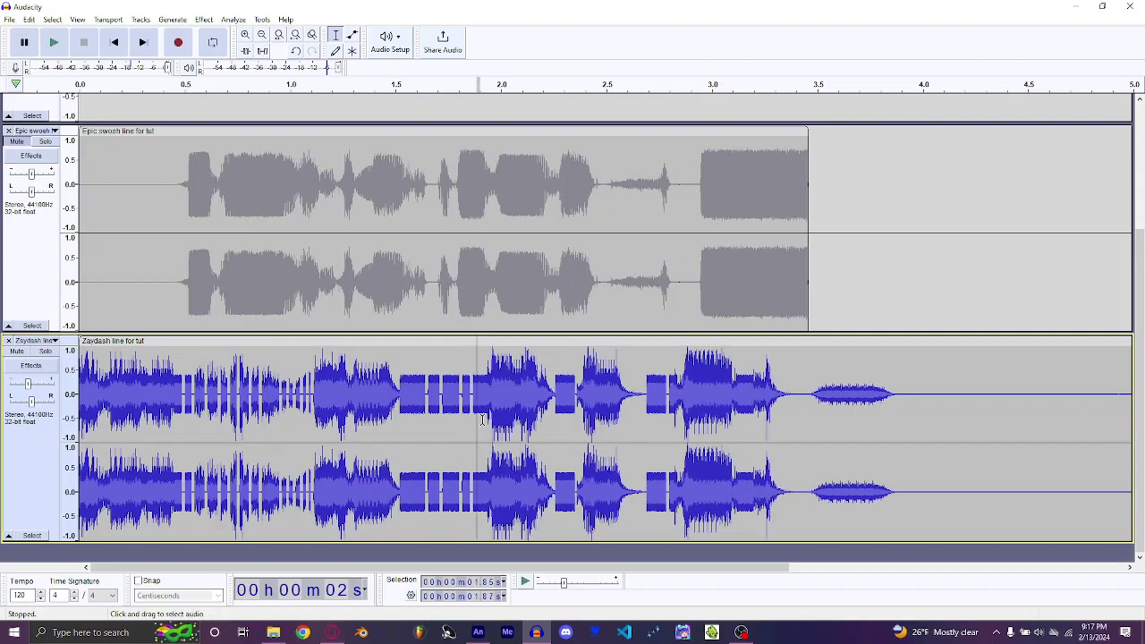
key("ctrl+v")
Copy the quiet snippet from 3.44 to 3.45 s and paste it three times between about 1.97 and 2.03 s.
left_click(805, 418)
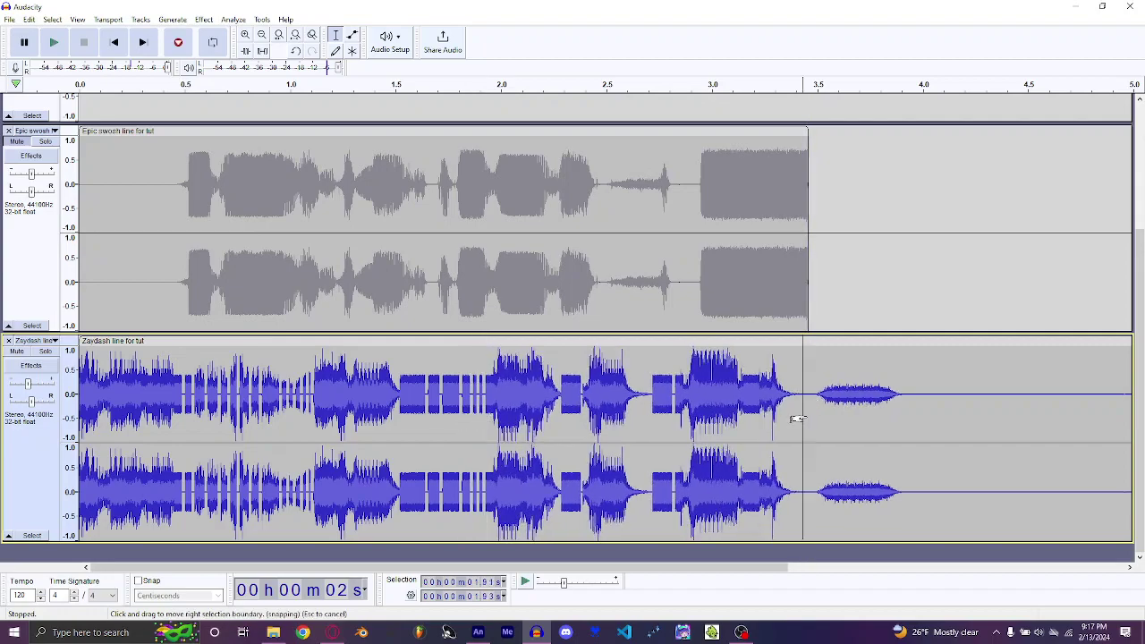
left_click_drag(800, 419, 796, 417)
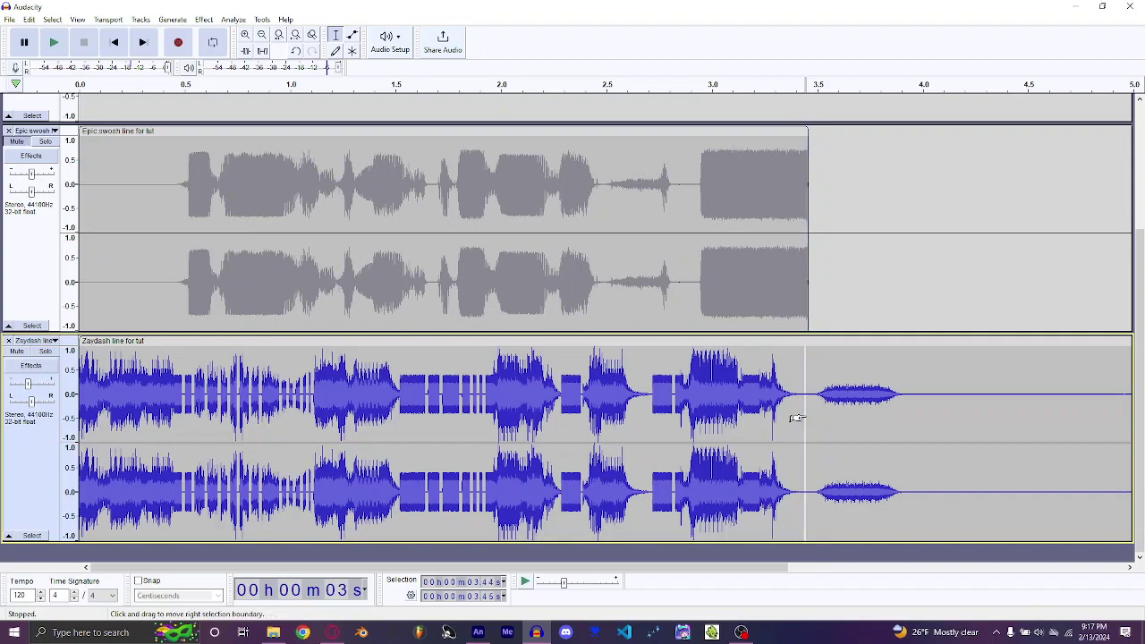
left_click(494, 404)
key("ctrl+v")
left_click(495, 407)
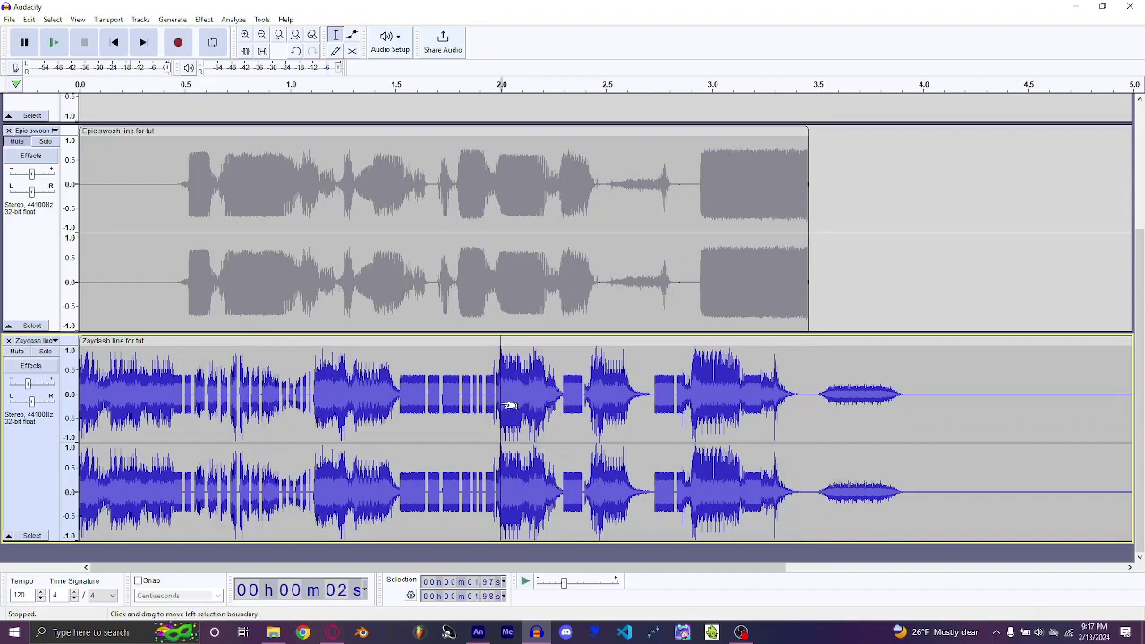
key("ctrl+v")
left_click(507, 404)
key("ctrl+v")
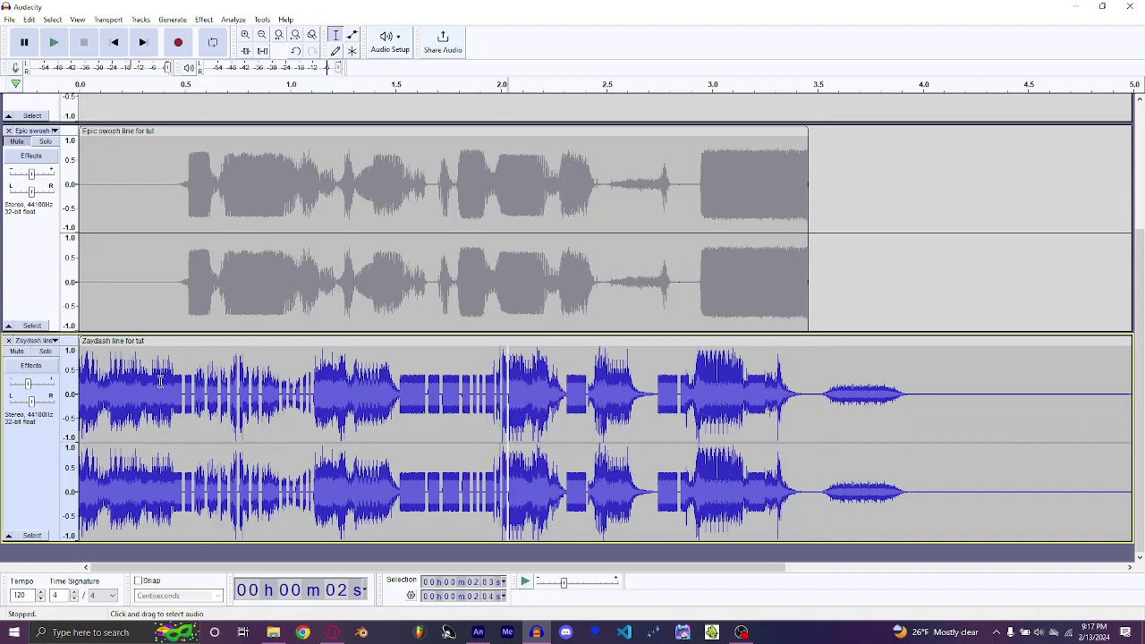
Paste the quiet snippet six times at short intervals between about 0.14 and 0.26 s of the Zaydash clip.
left_click(109, 392)
key("ctrl+v")
left_click(115, 394)
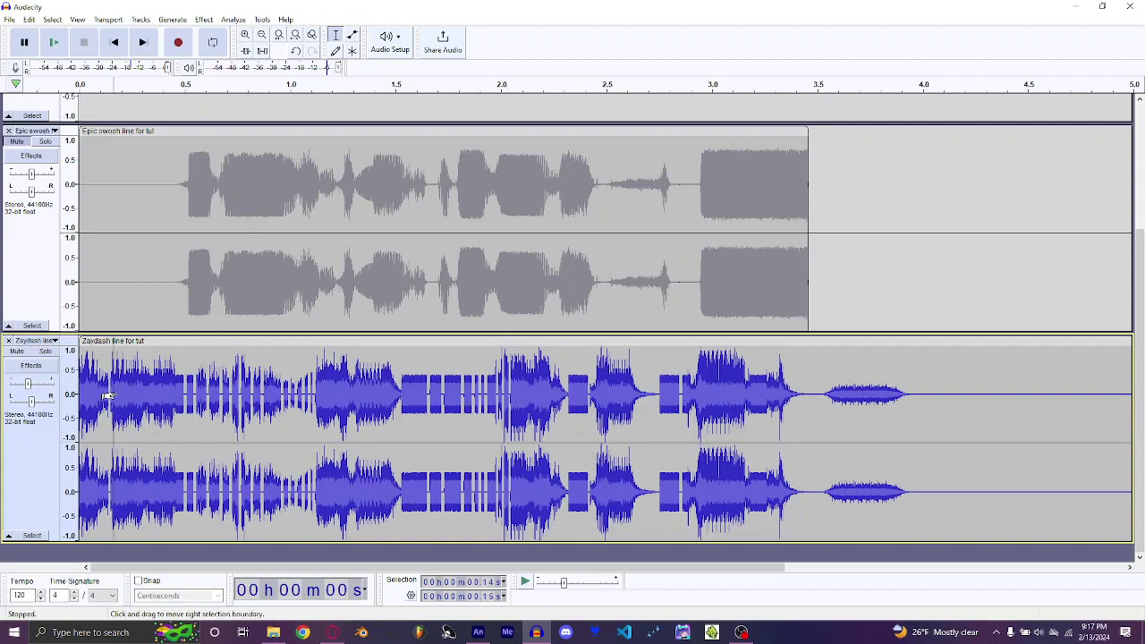
key("ctrl+v")
left_click(121, 393)
key("ctrl+v")
left_click(126, 394)
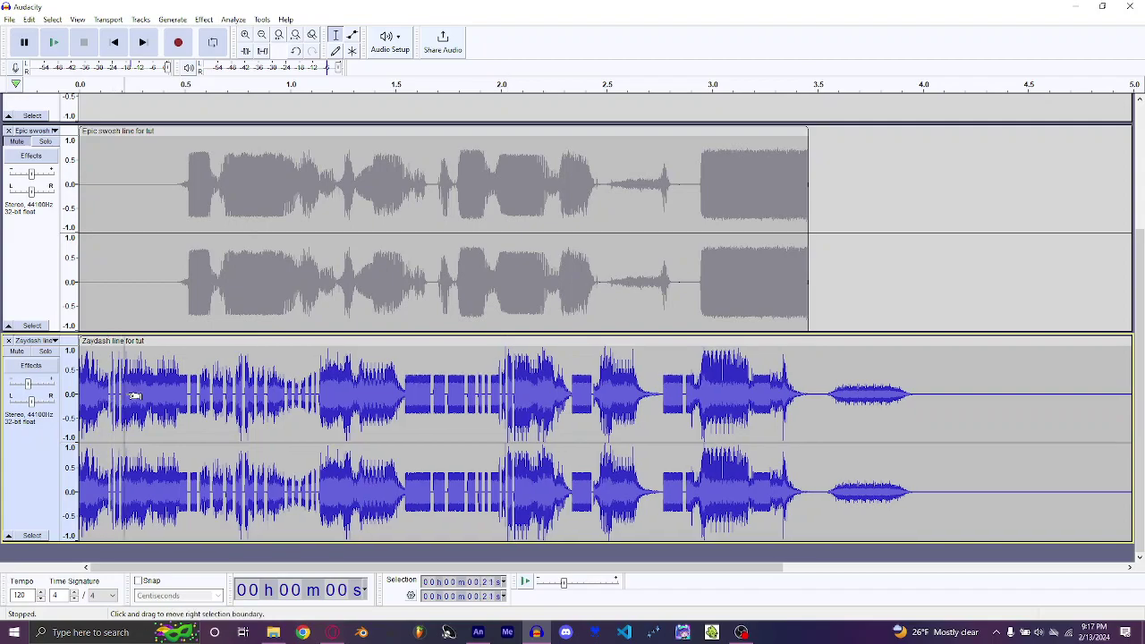
key("ctrl+v")
left_click(130, 394)
key("ctrl+v")
left_click(134, 396)
key("ctrl+v")
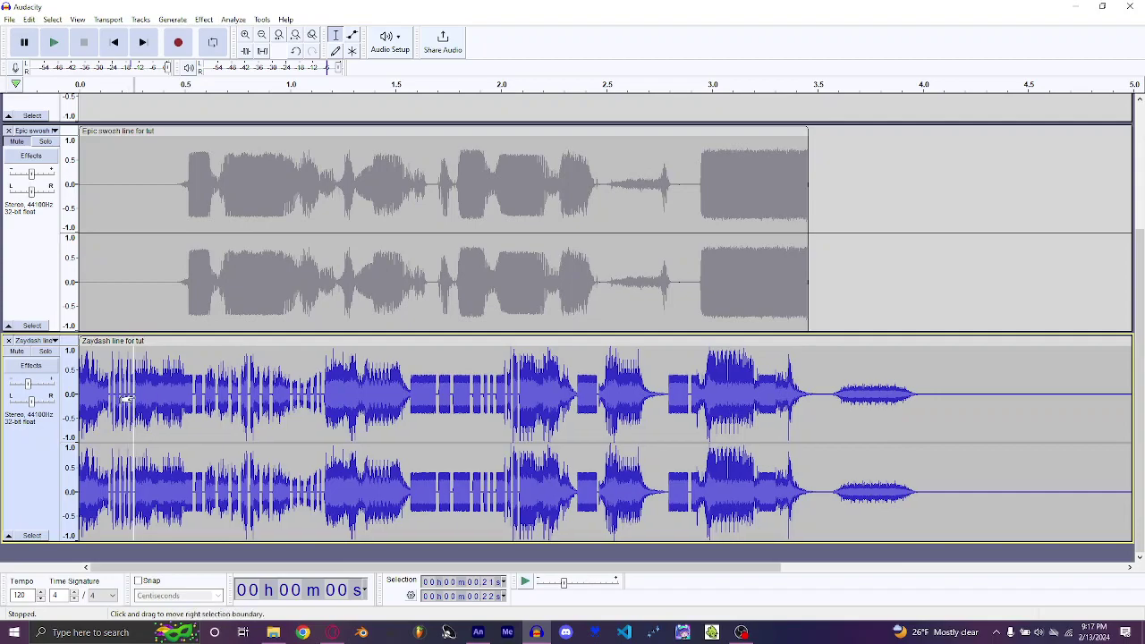
Paste the quiet snippet once more at about 0.28 s of the Zaydash clip, and play the whole clip.
left_click(137, 397)
key("ctrl+v")
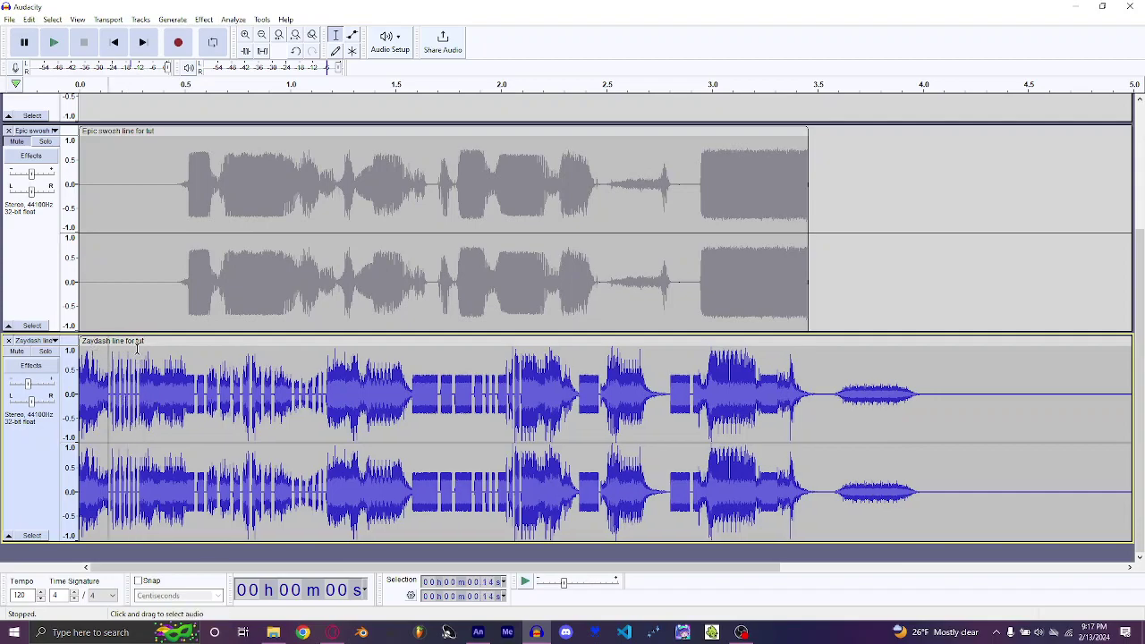
left_click(139, 341)
key("space")
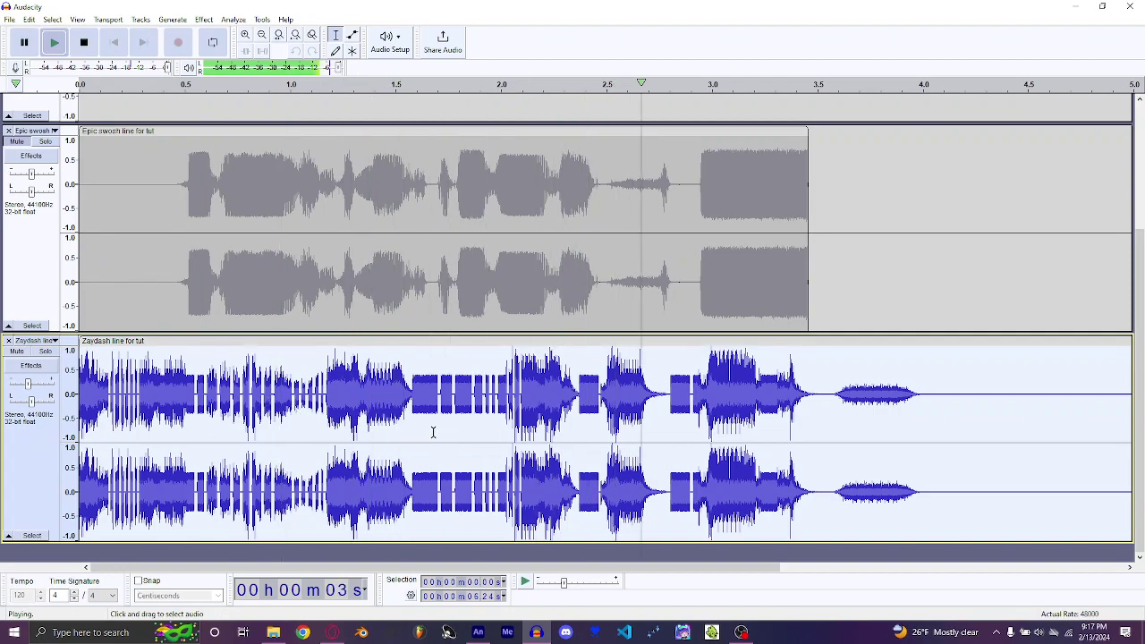
key("space")
Paste the quiet snippet repeatedly at short intervals between about 3.0 and 3.25 s of the Zaydash clip.
left_click(714, 399)
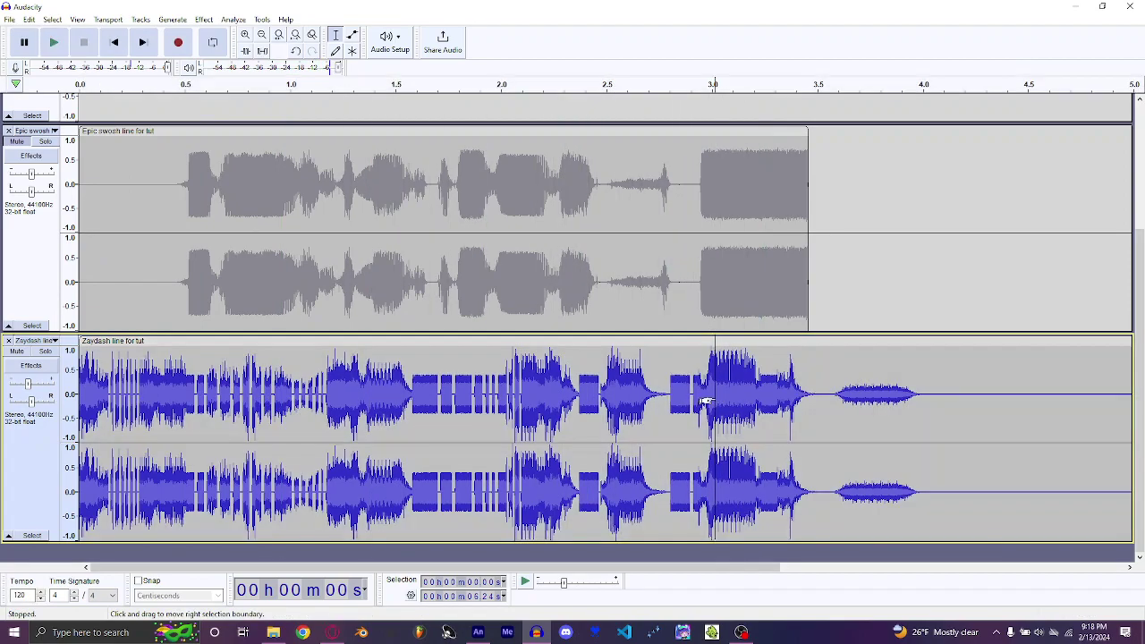
key("ctrl+v")
key("ctrl+v")
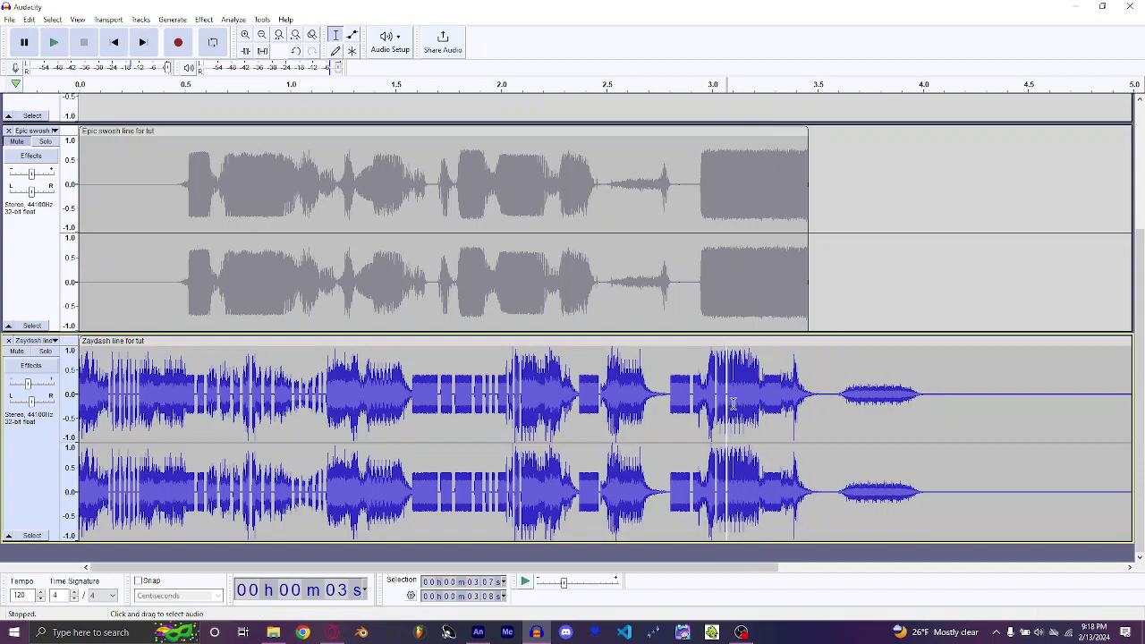
key("ctrl+v")
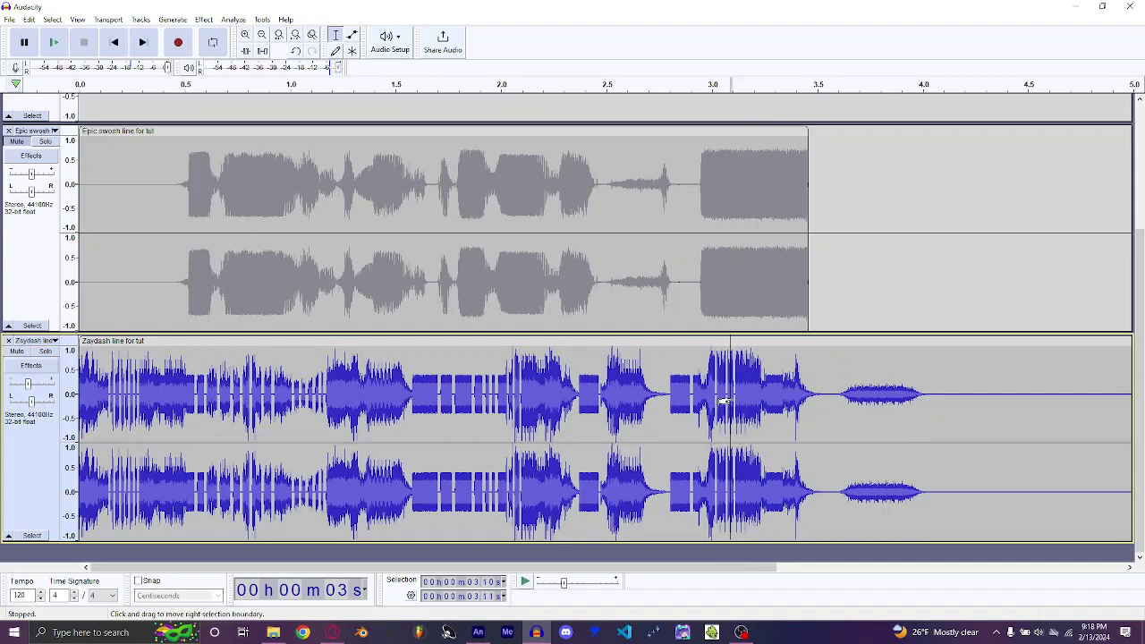
key("ctrl+v")
key("ctrl+v")
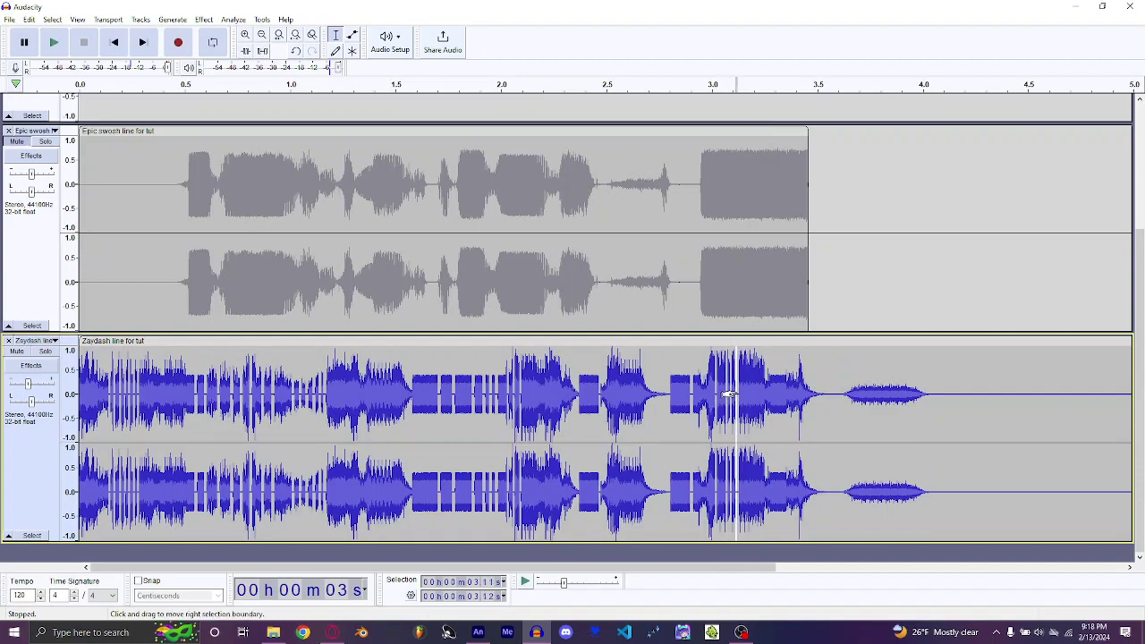
key("ctrl+z")
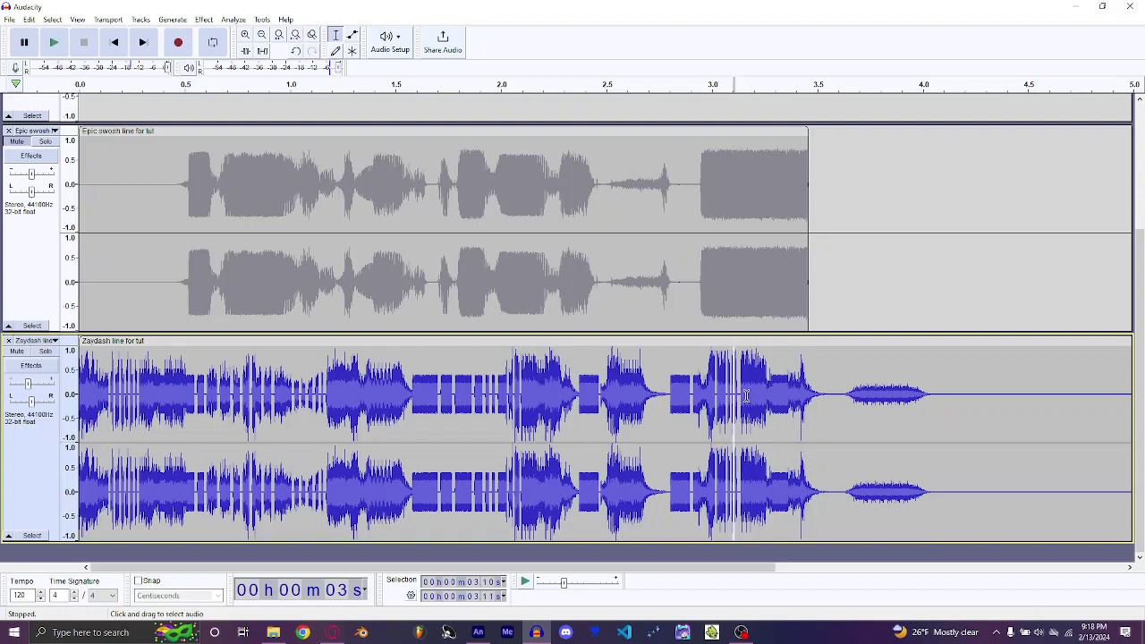
left_click(745, 396)
key("ctrl+v")
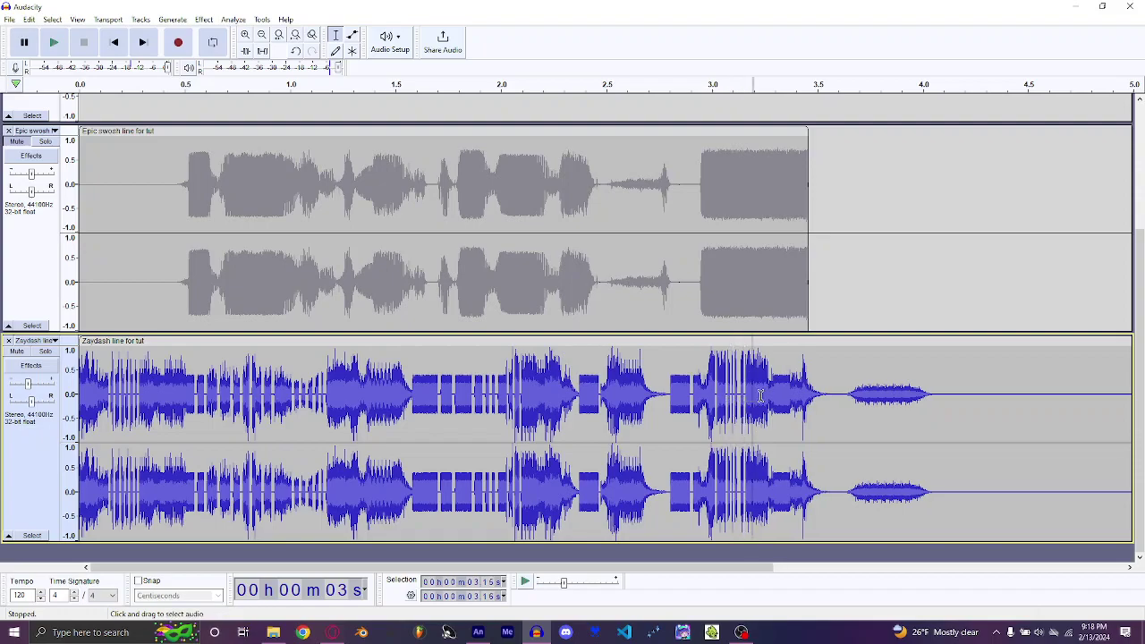
key("ctrl+v")
key("ctrl+v")
Play the Zaydash clip from 2.57 s to check the new gaps.
left_click(621, 394)
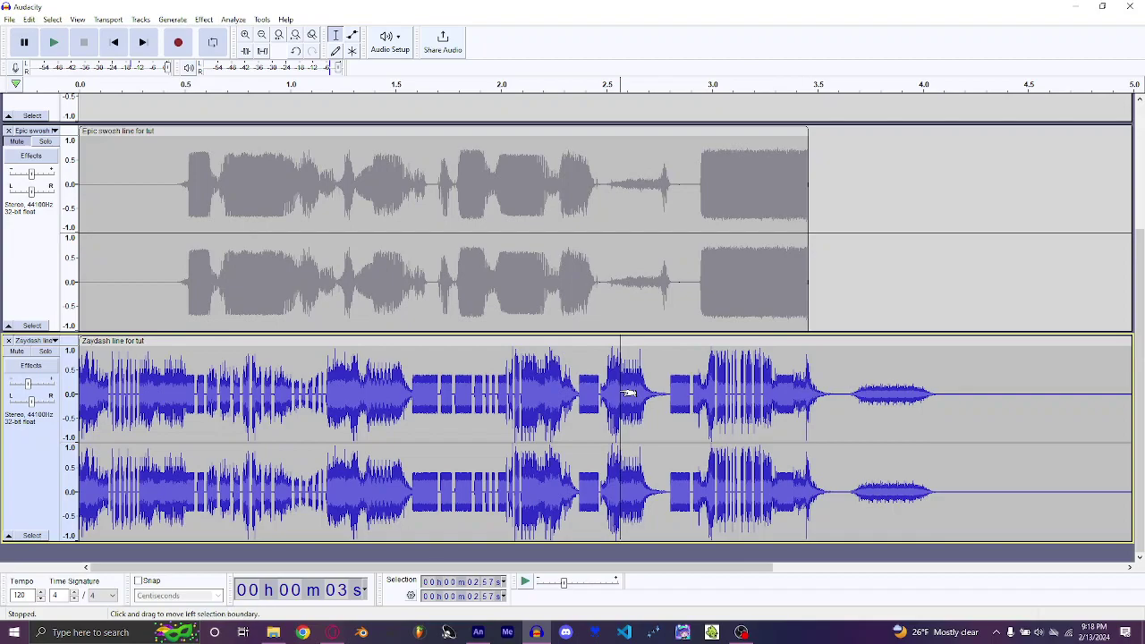
key("space")
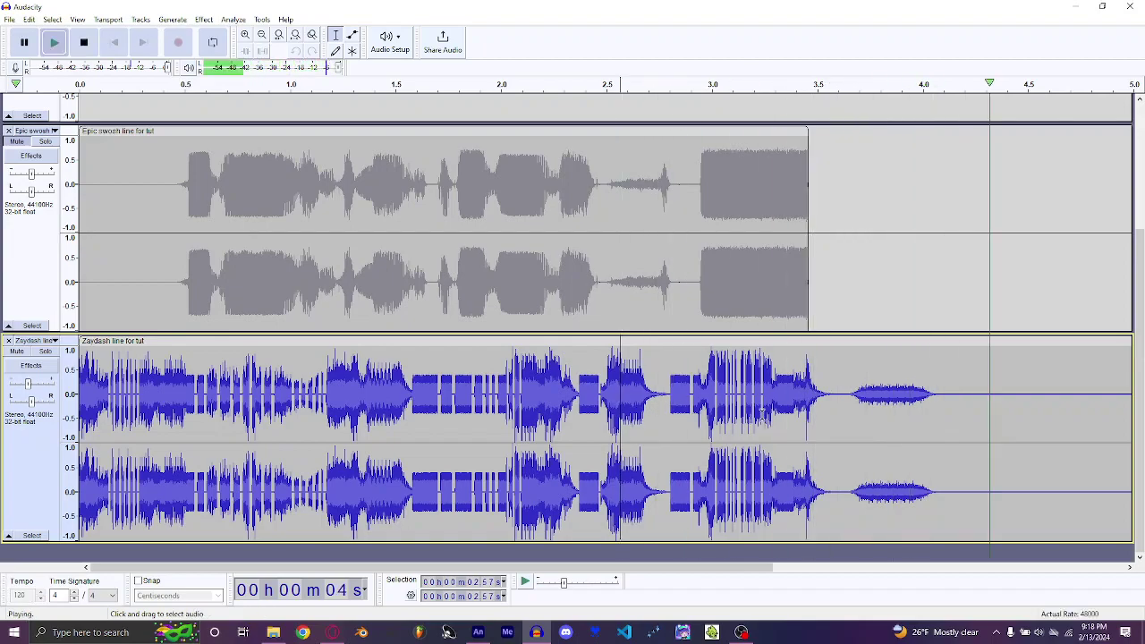
key("space")
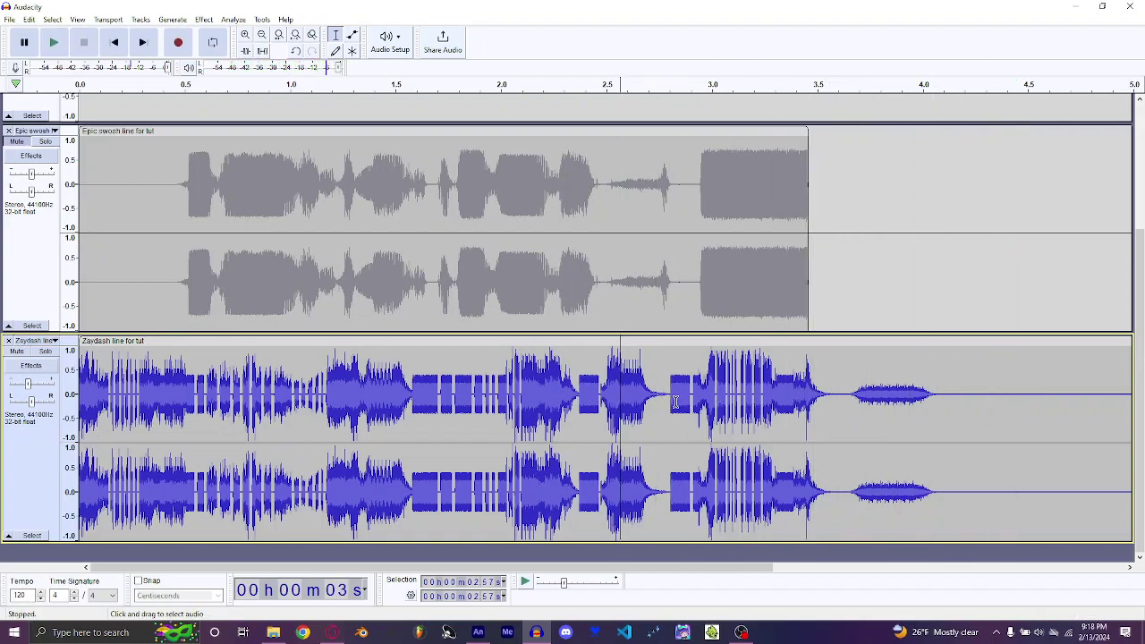
Copy the noise from 2.83 to 2.88 s over the quiet stretch from 3.57 to 3.65 s, and play from 2.55 s.
left_click_drag(676, 402, 686, 402)
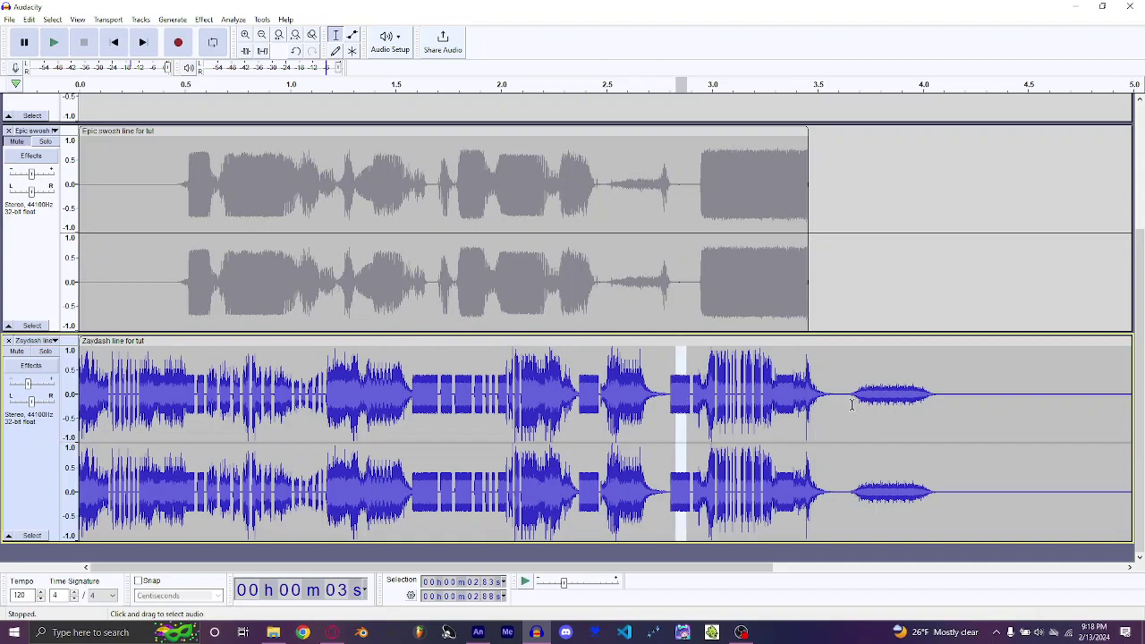
left_click_drag(849, 404, 832, 403)
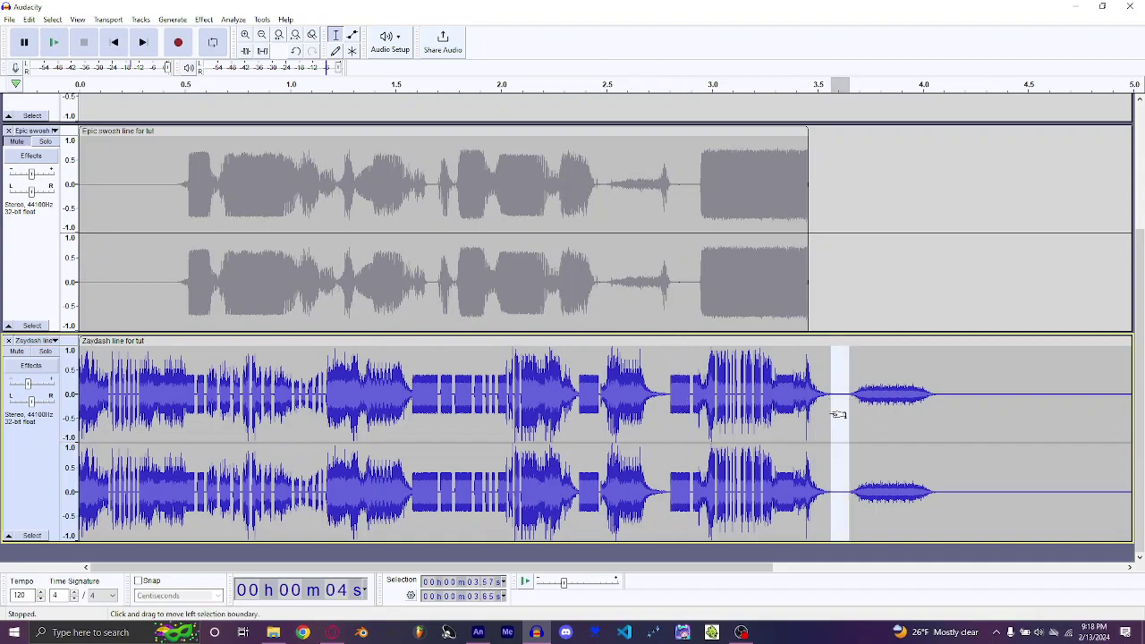
key("ctrl+v")
left_click(618, 429)
key("space")
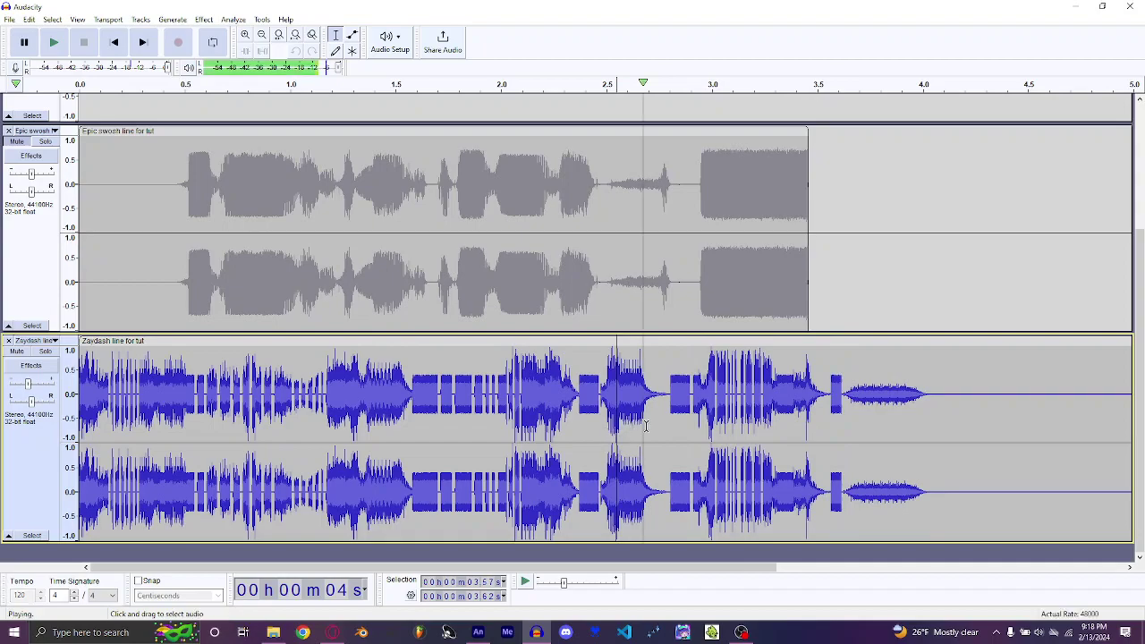
key("space")
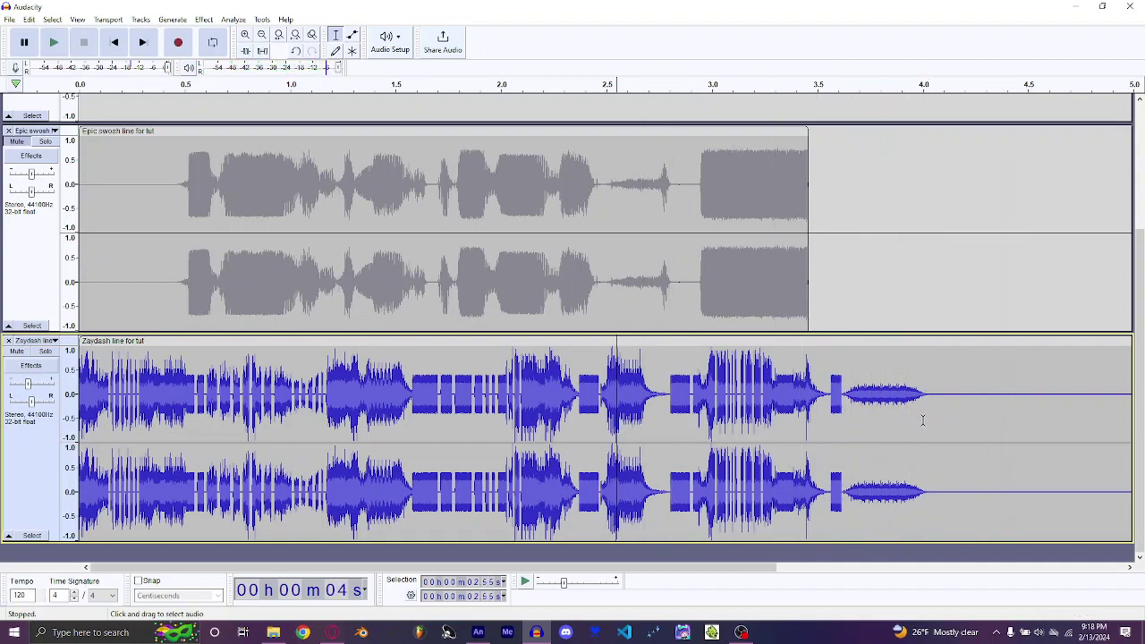
Play the whole Zaydash clip from the start to review the glitch edits.
scroll(590, 461, "down", 2)
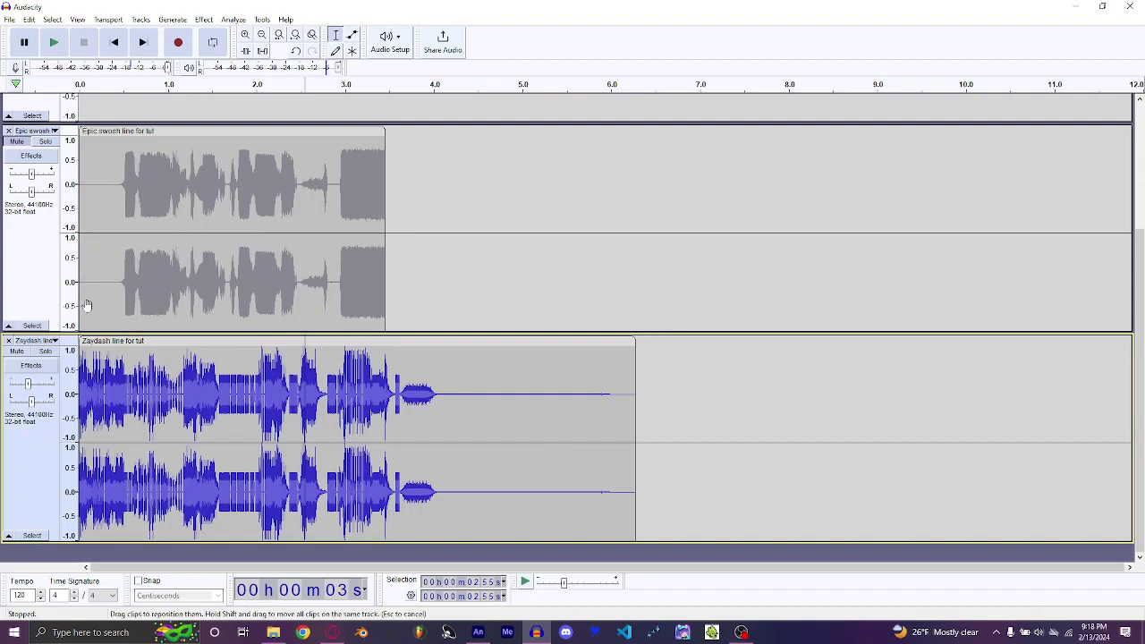
left_click(304, 343)
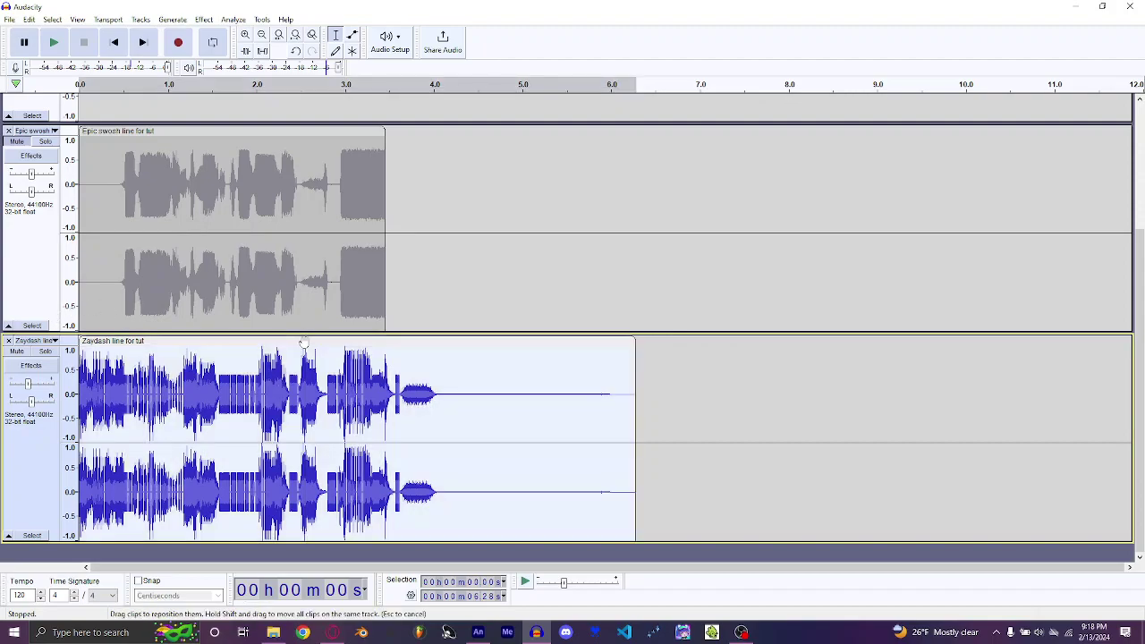
key("space")
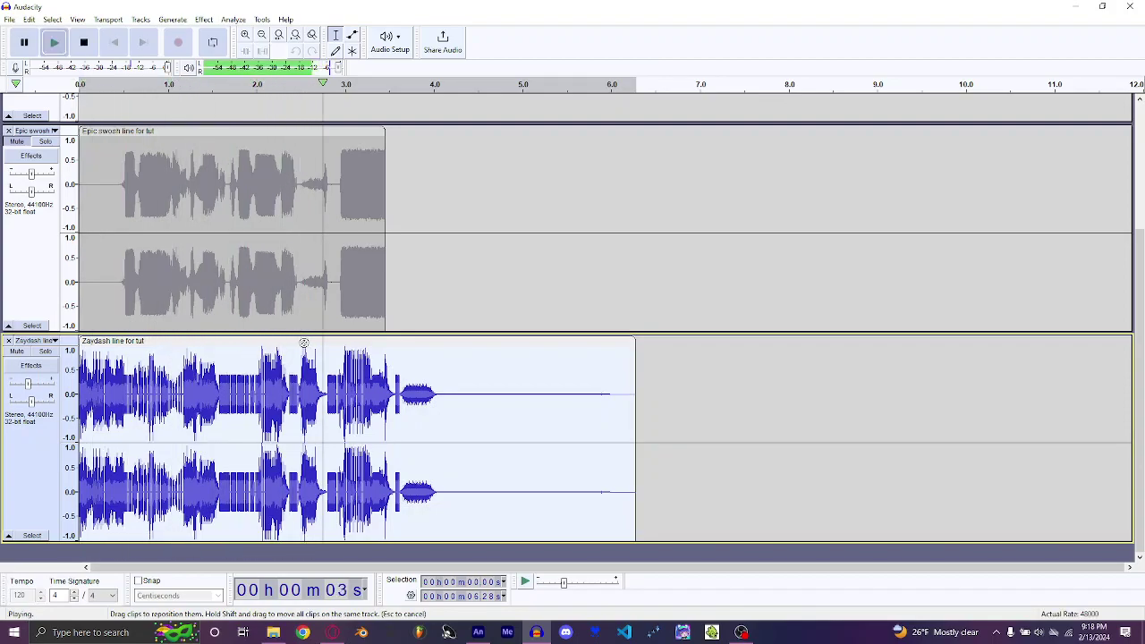
key("space")
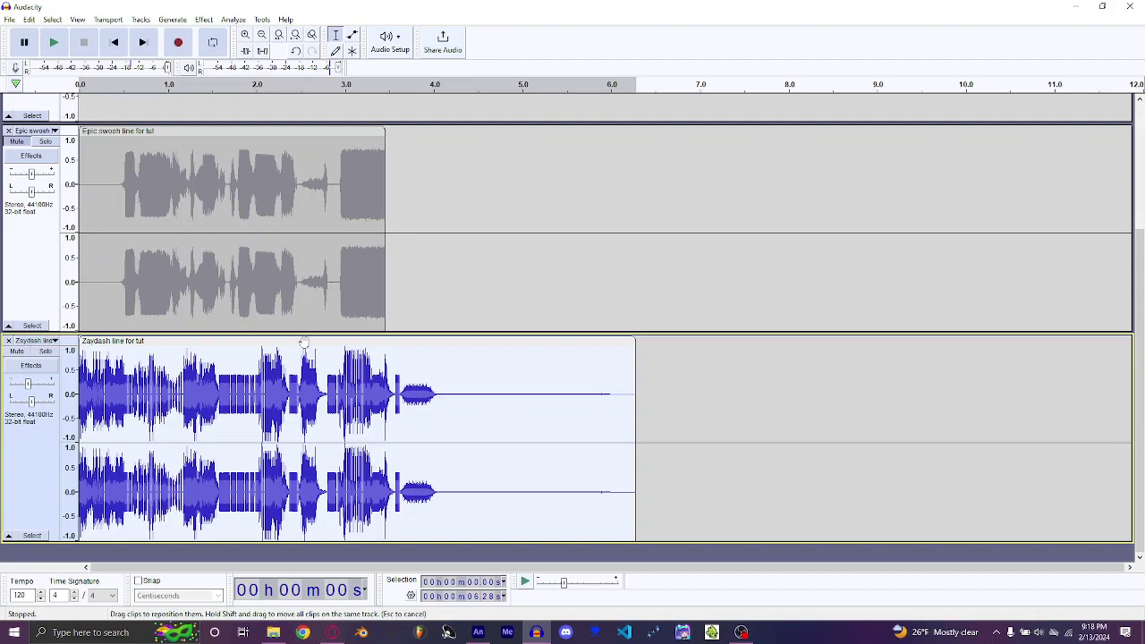
left_click(204, 19)
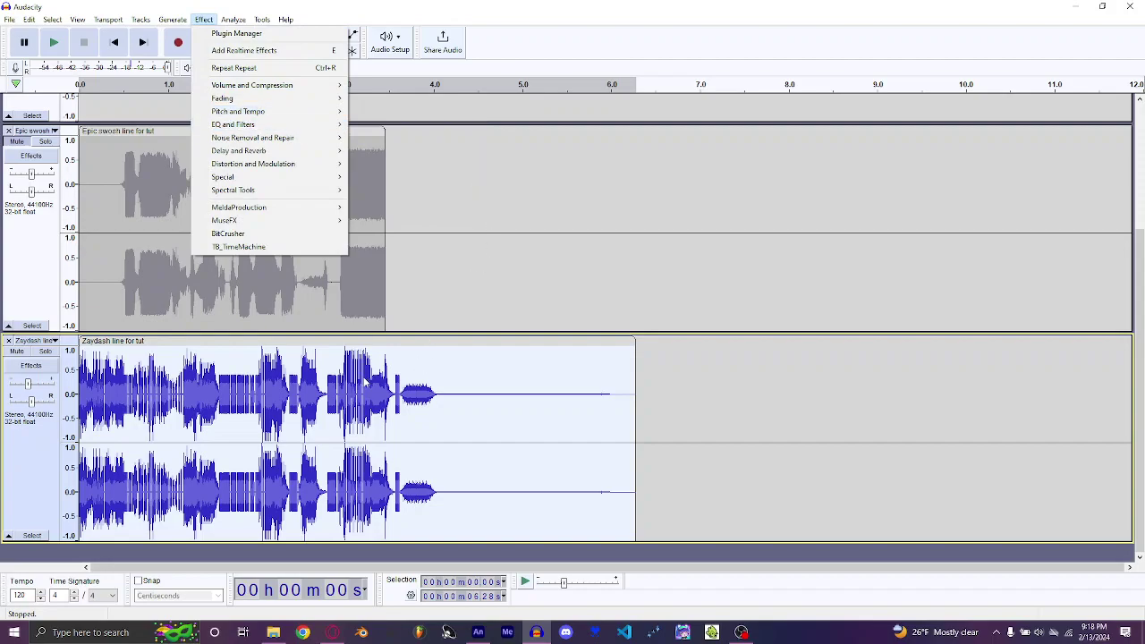
left_click(364, 383)
left_click(280, 367)
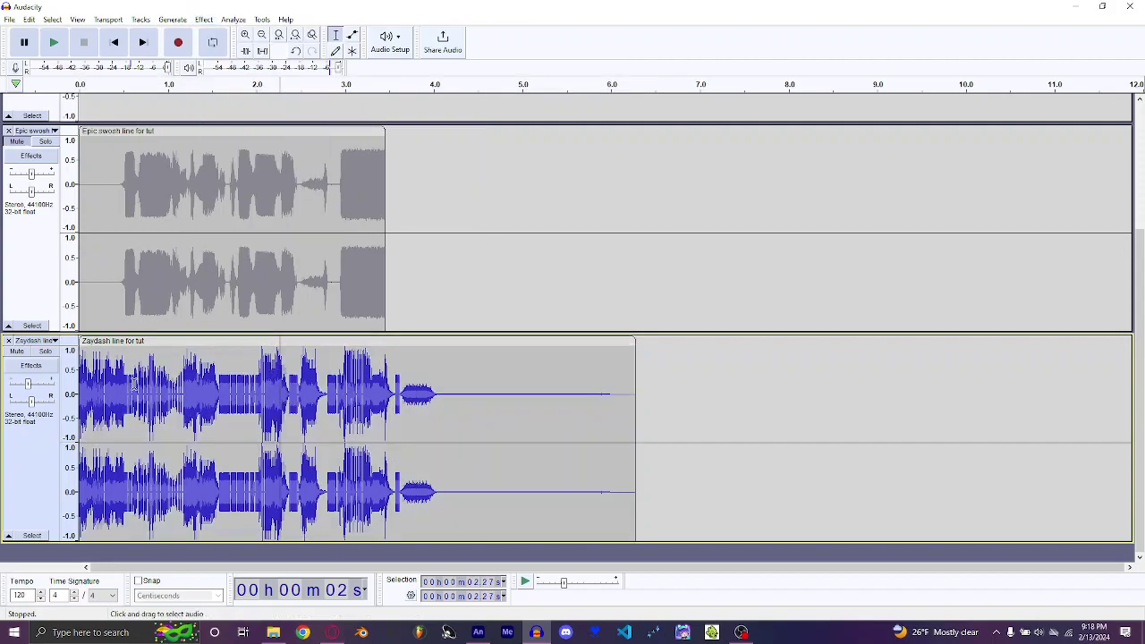
Raise the pitch of the Zaydash clip from 0.48 to 0.65 s by 49.284 percent with Change Pitch.
left_click_drag(135, 392, 122, 391)
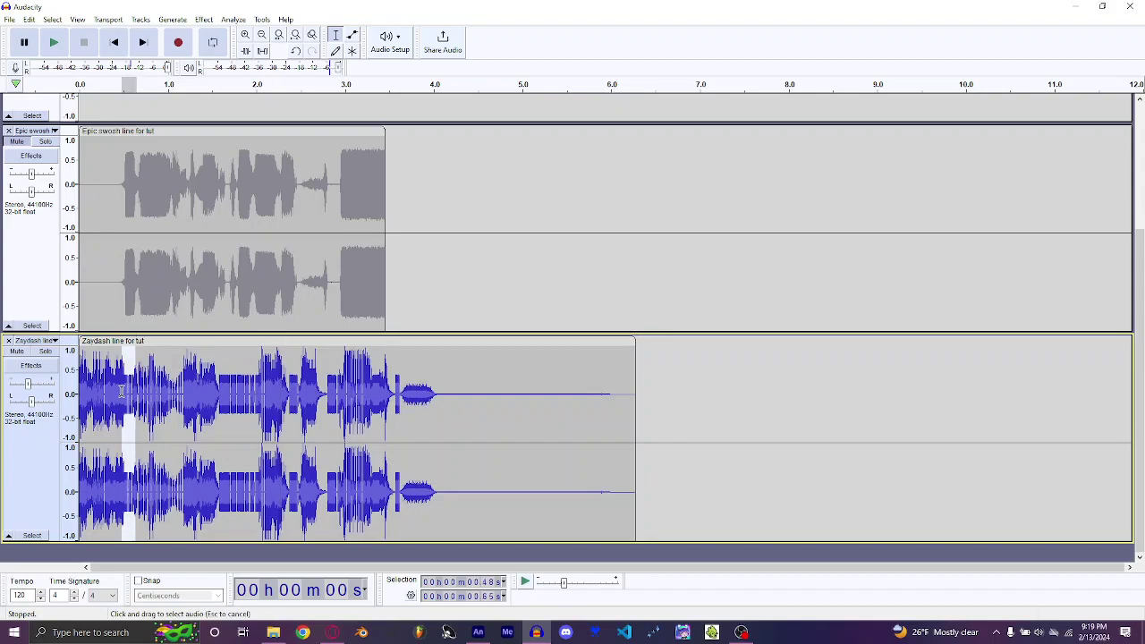
left_click(204, 19)
mouse_move(233, 113)
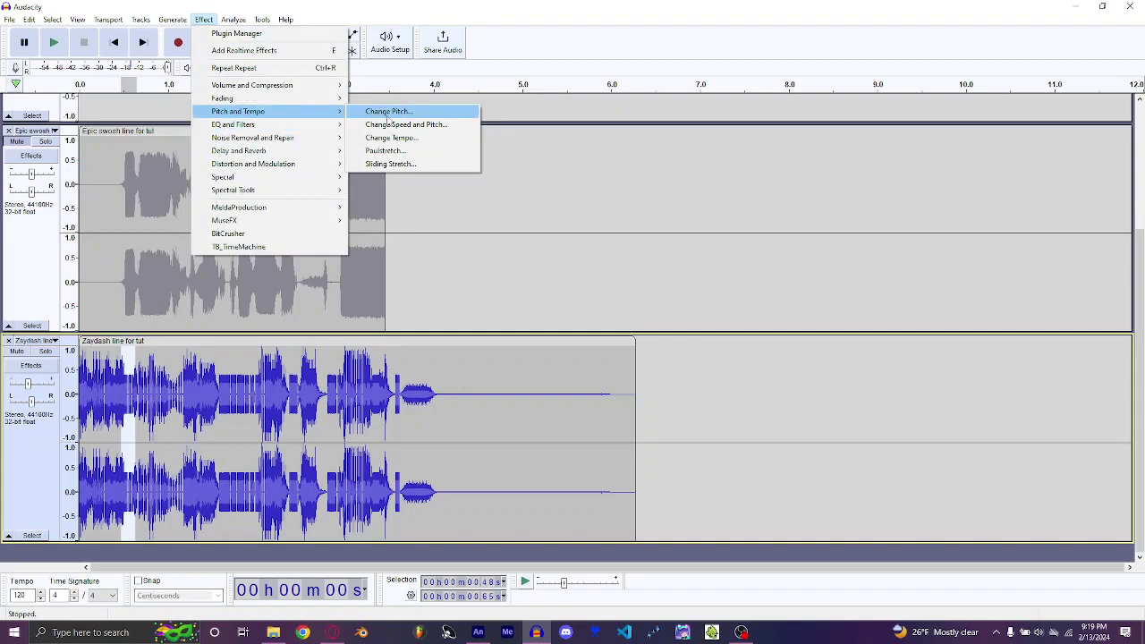
left_click(389, 113)
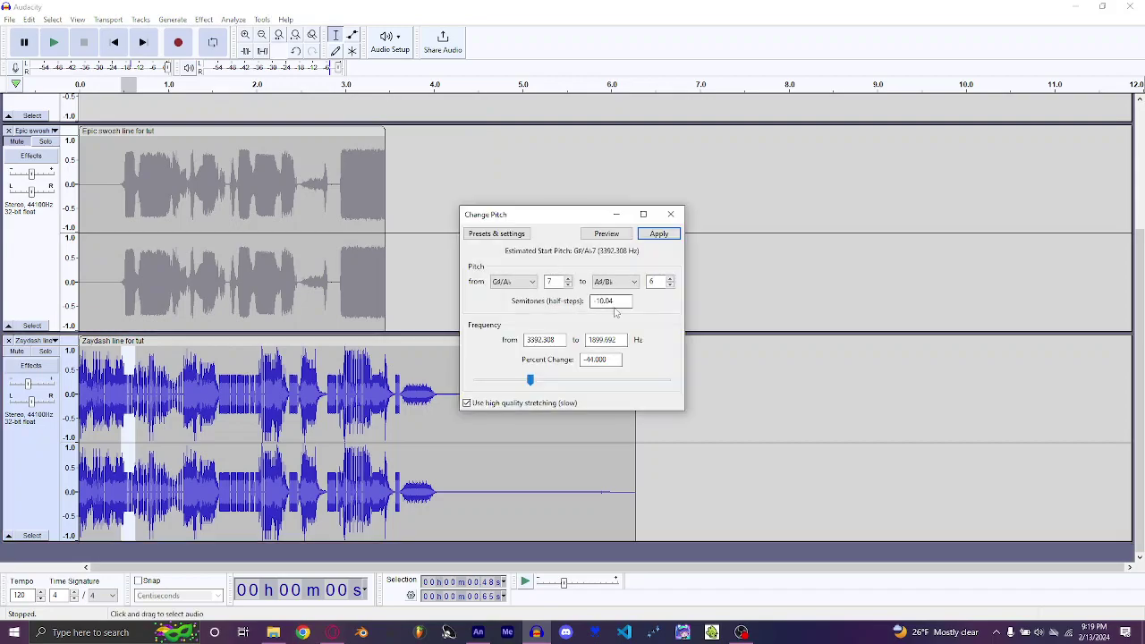
left_click_drag(533, 386, 593, 387)
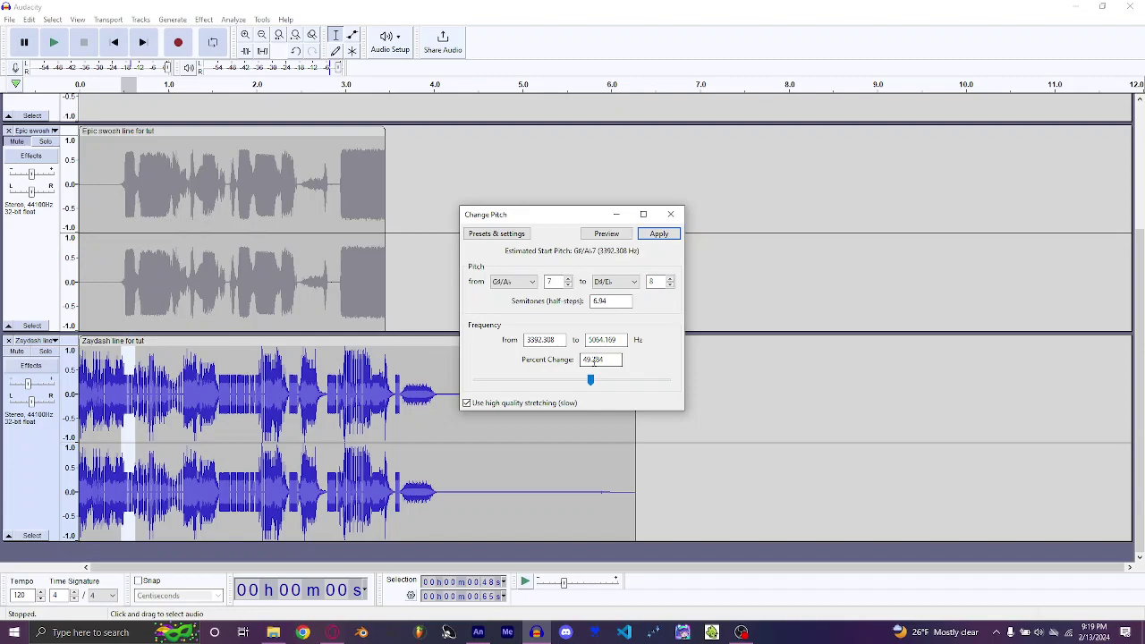
key("Return")
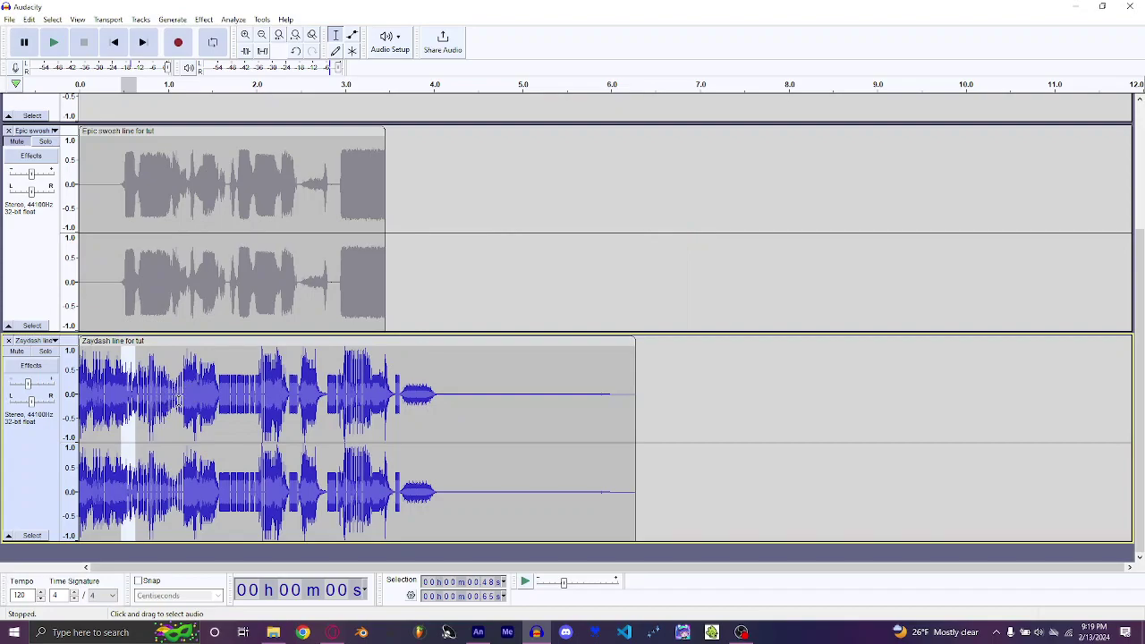
Repeat the same pitch raise on further short sections of the Zaydash clip, including 3.79 to 3.83 s.
left_click_drag(182, 400, 265, 392)
key("ctrl+r")
left_click_drag(342, 394, 418, 394)
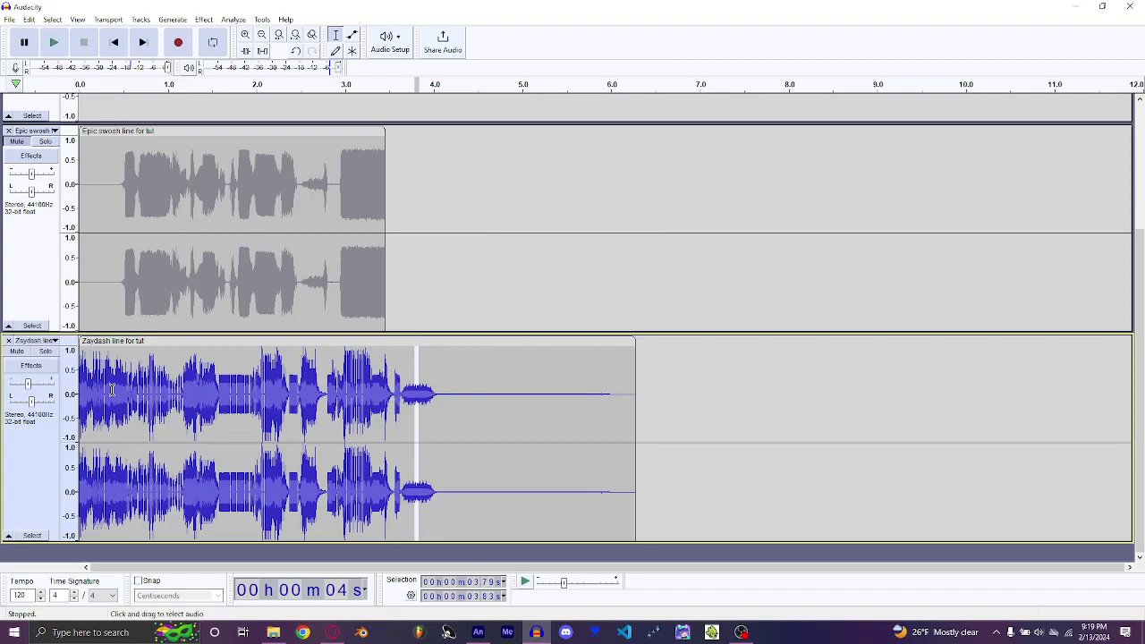
left_click_drag(112, 390, 166, 397)
key("ctrl+r")
Lower the pitch of the Zaydash clip from 0.83 to 0.98 s with Change Pitch.
left_click(204, 19)
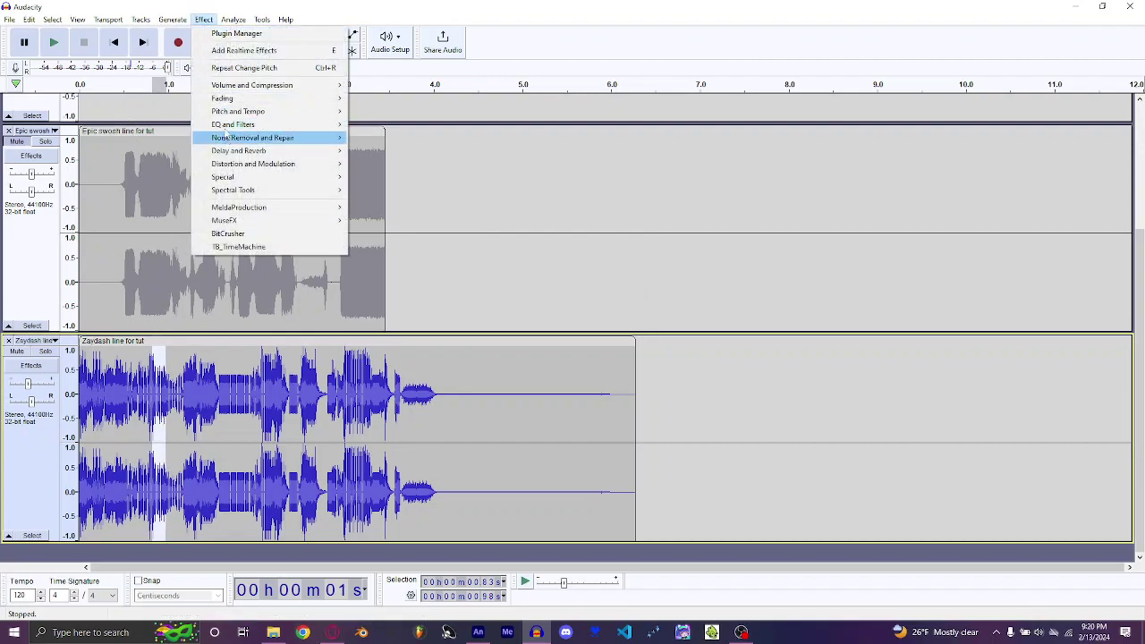
mouse_move(268, 111)
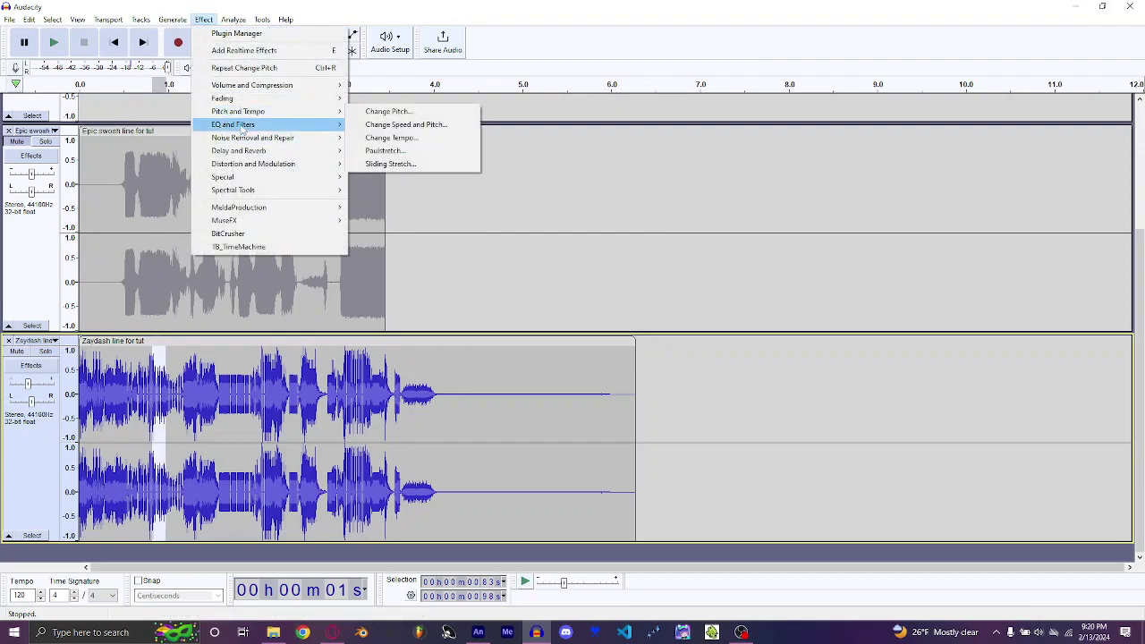
left_click(384, 112)
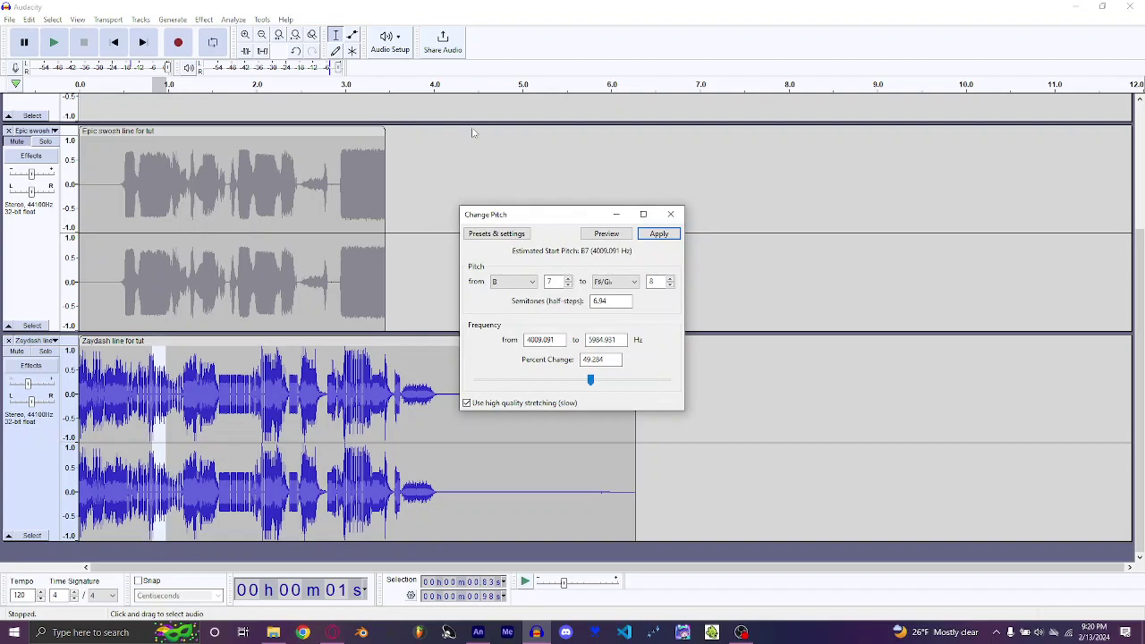
left_click_drag(590, 380, 535, 384)
key("Return")
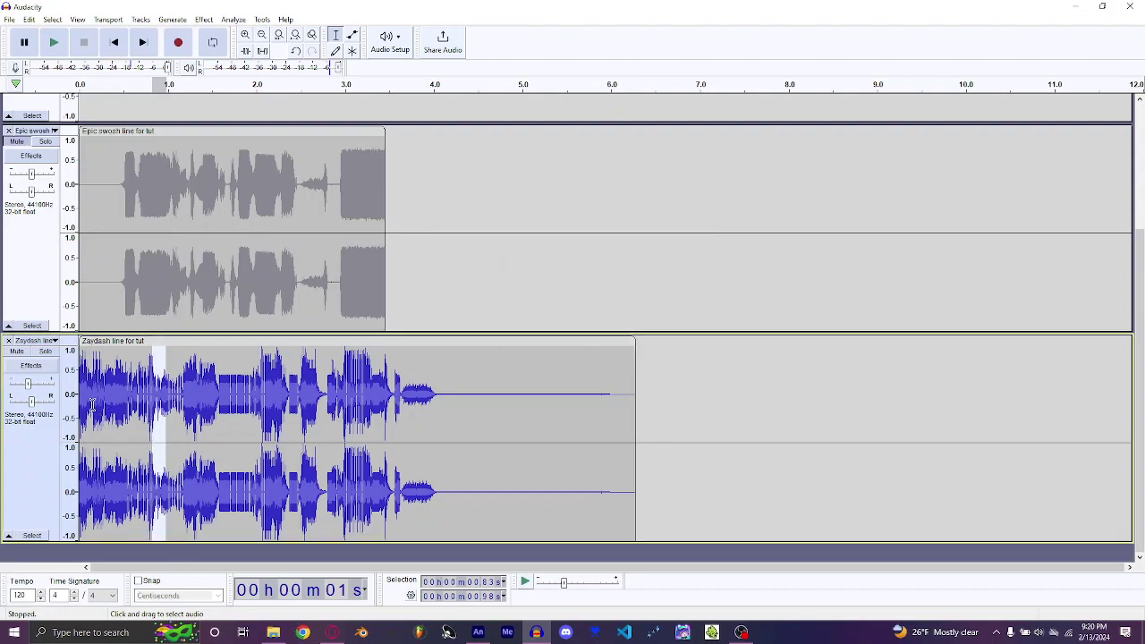
Repeat the pitch lowering on the sections 0.15 to 0.24 s, 1.88 to 1.94 s and 3.03 to 3.10 s.
left_click_drag(93, 405, 101, 407)
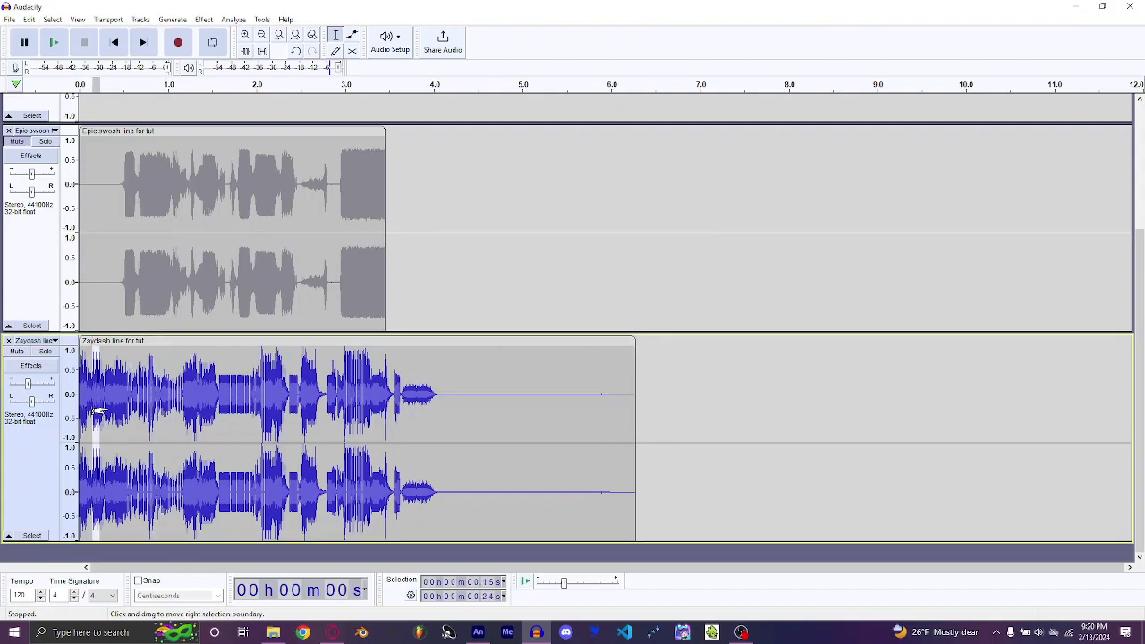
key("ctrl+r")
left_click_drag(263, 403, 251, 399)
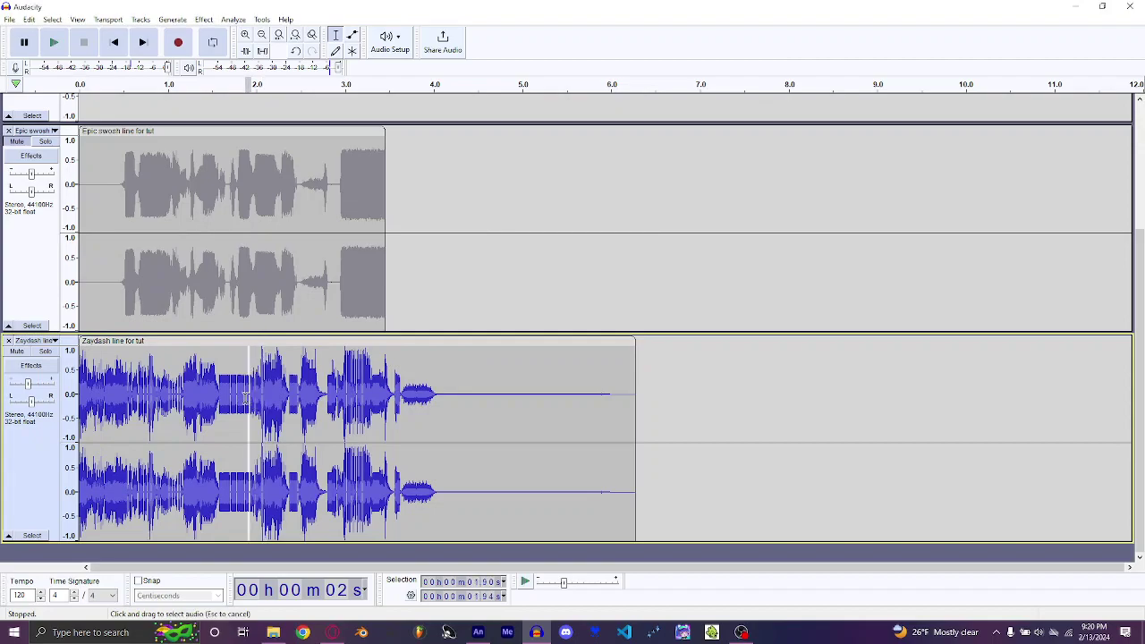
left_click(246, 400)
key("ctrl+r")
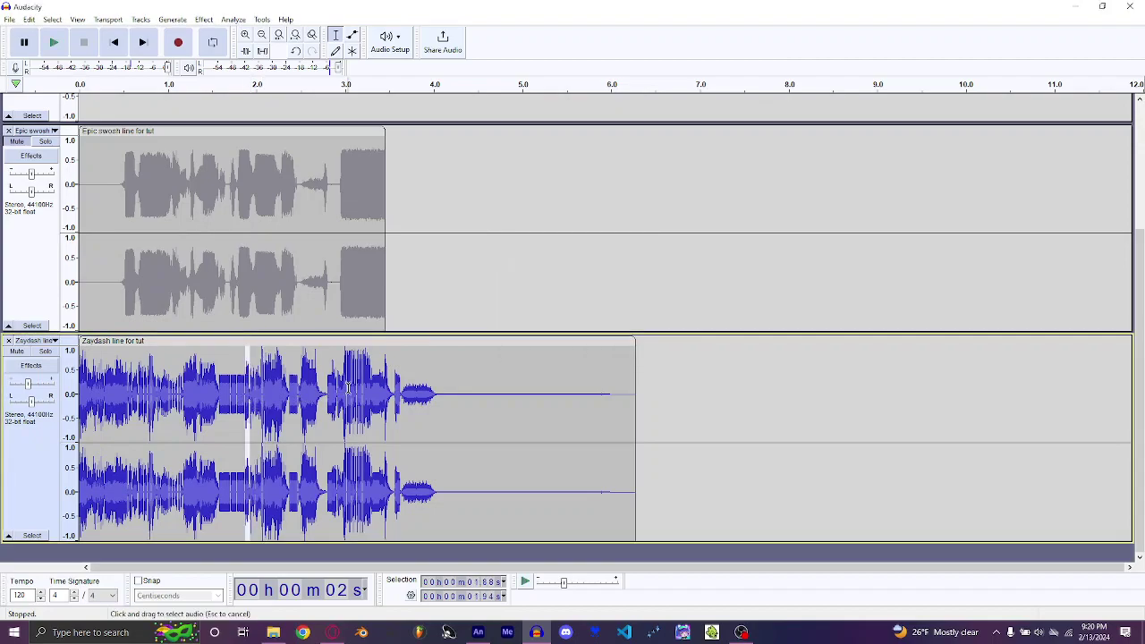
left_click_drag(348, 387, 354, 387)
key("ctrl+r")
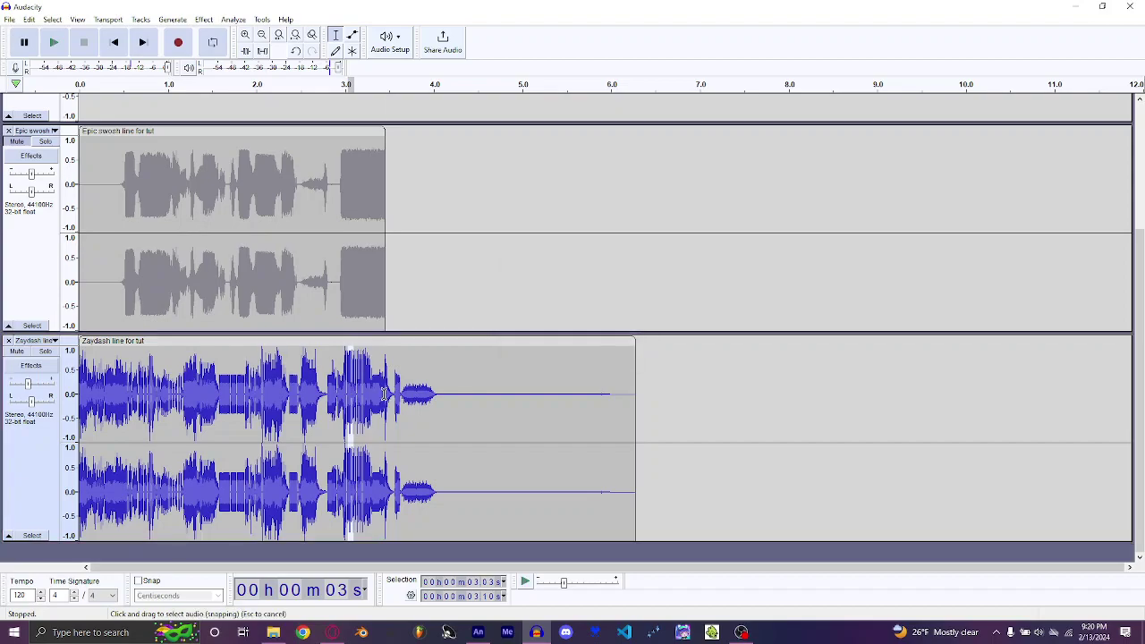
Repeat the pitch lowering on the Zaydash clip from 3.42 to 3.49 s.
left_click(386, 390)
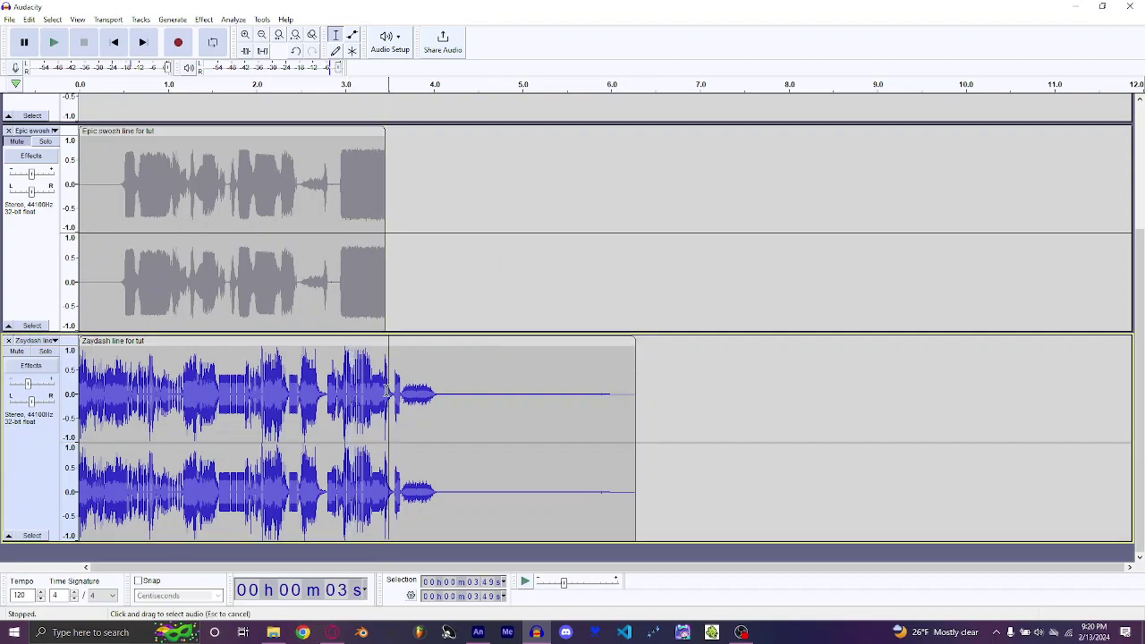
left_click_drag(388, 390, 383, 390)
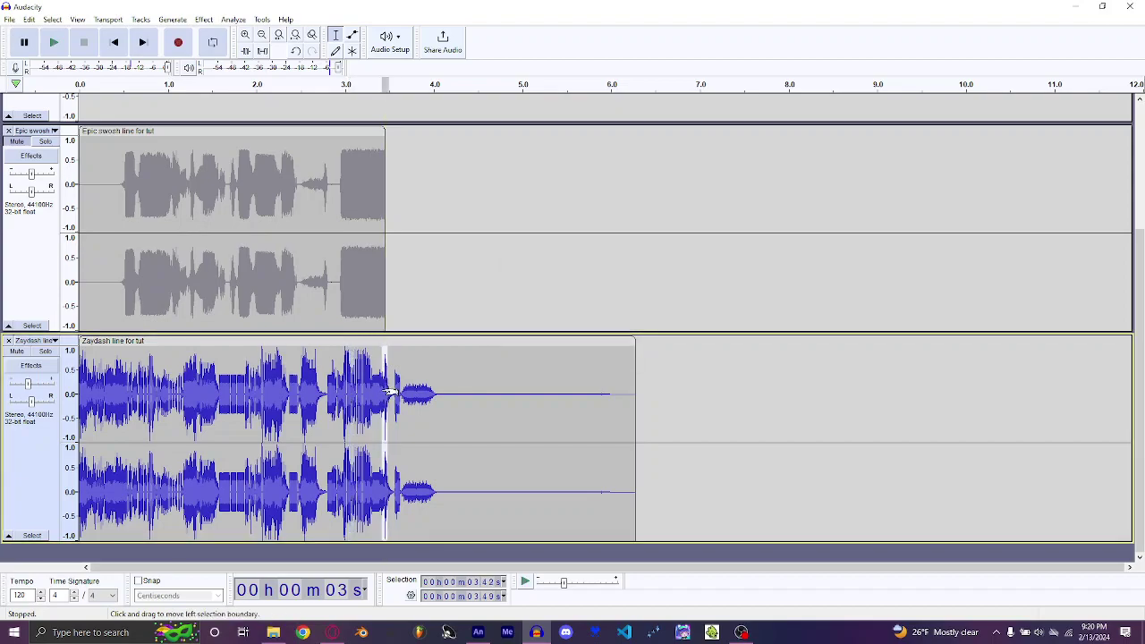
key("ctrl+r")
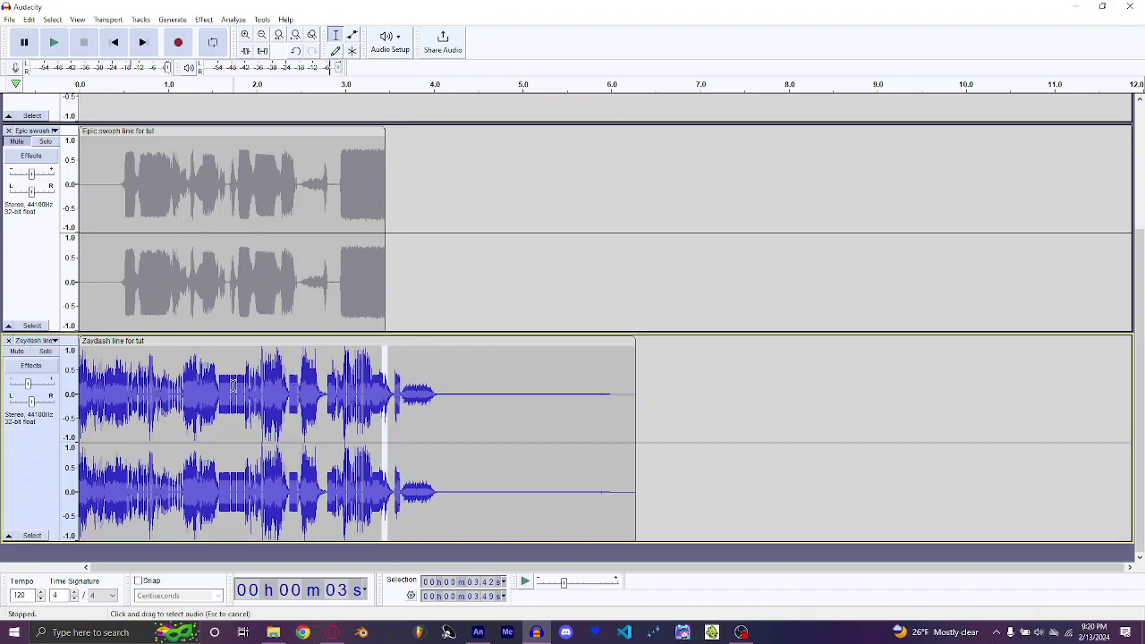
Raise the pitch of the Zaydash clip from 2.64 to 2.72 s with Change Pitch.
left_click(345, 417)
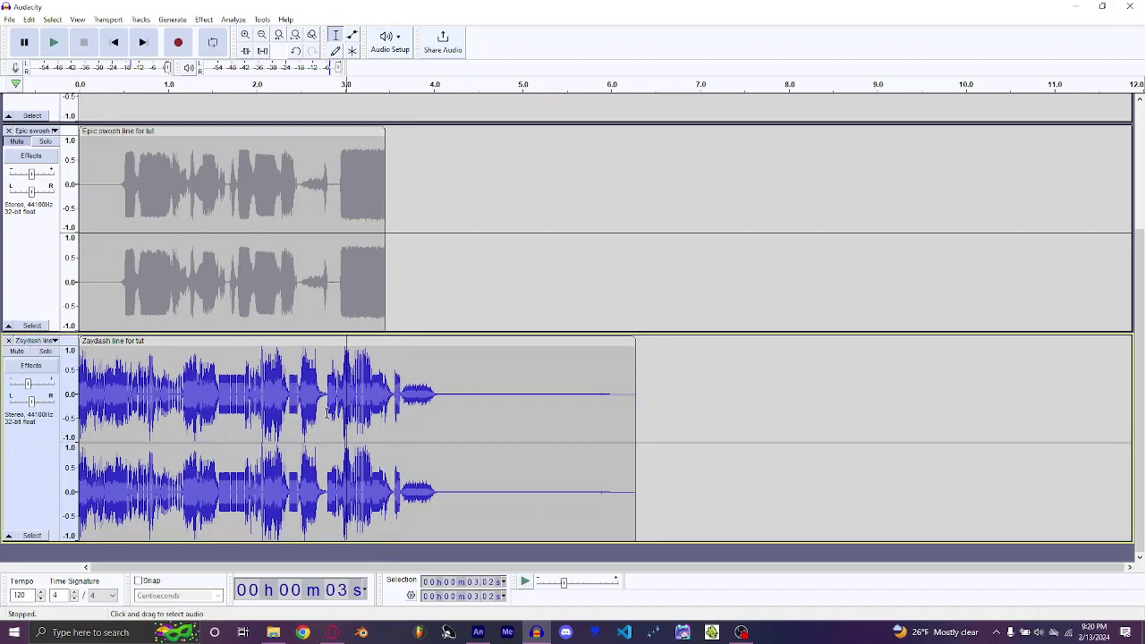
left_click_drag(313, 390, 320, 390)
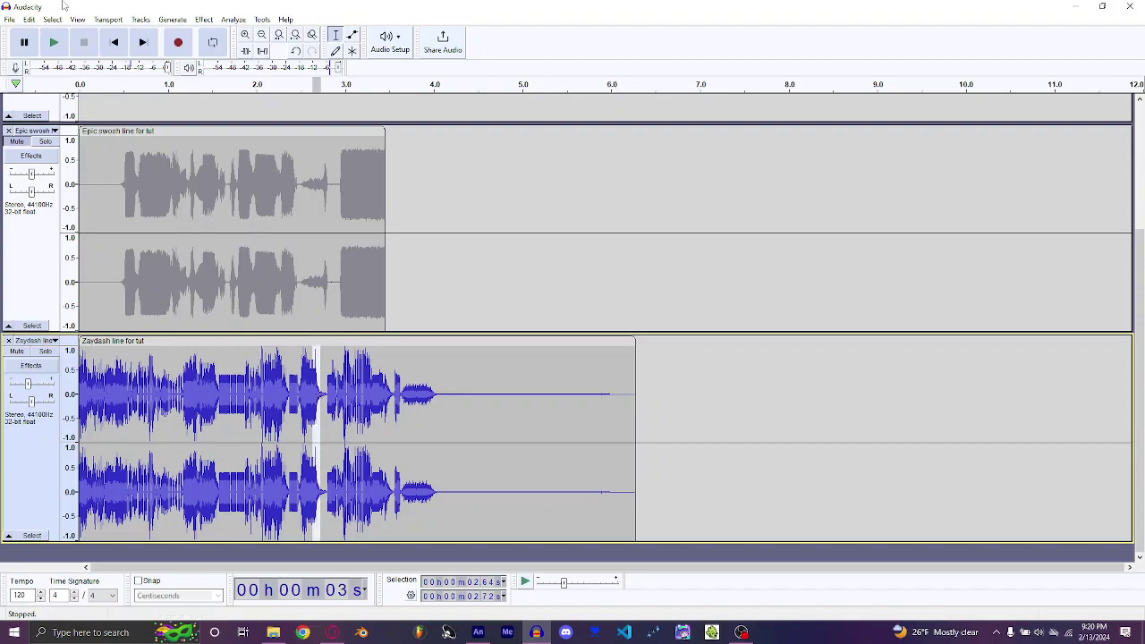
left_click(204, 19)
mouse_move(305, 112)
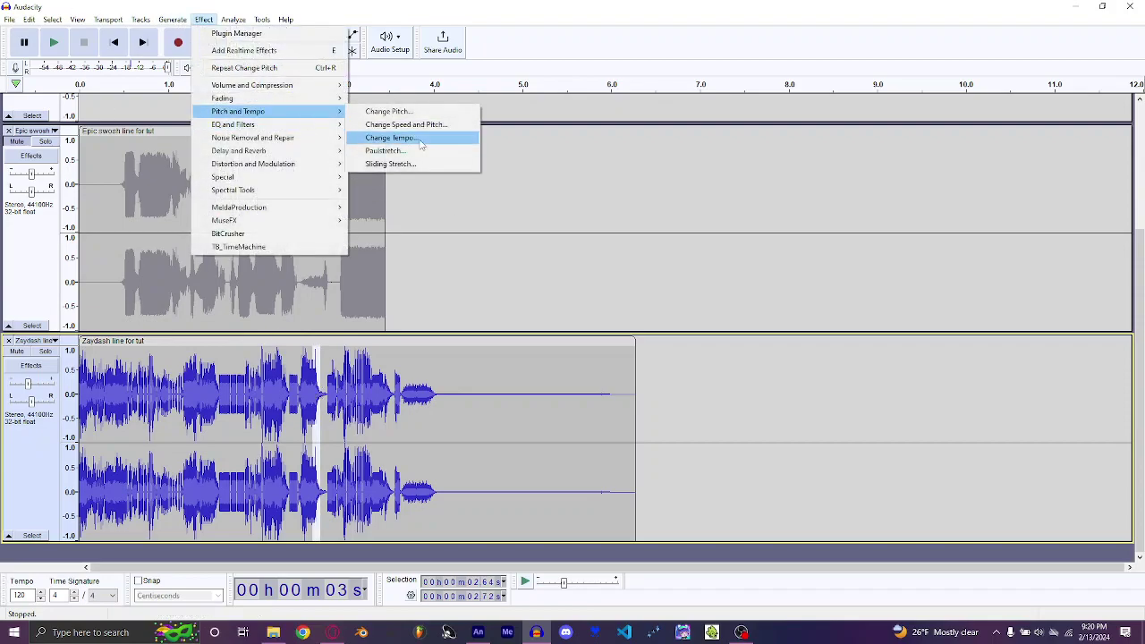
left_click(387, 111)
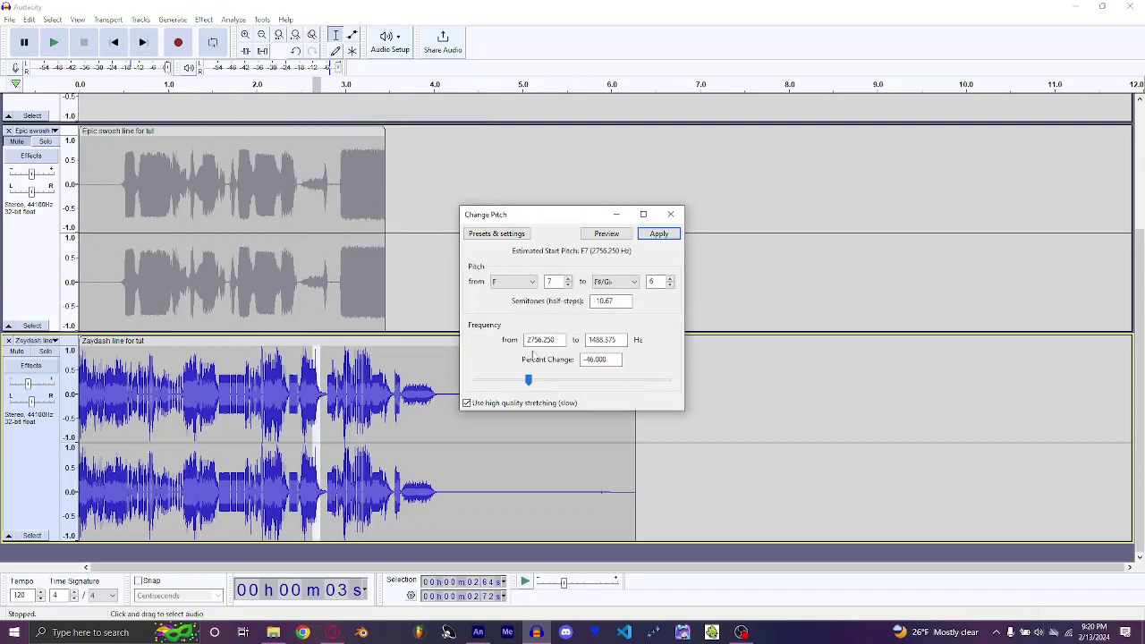
left_click_drag(537, 387, 603, 381)
key("Return")
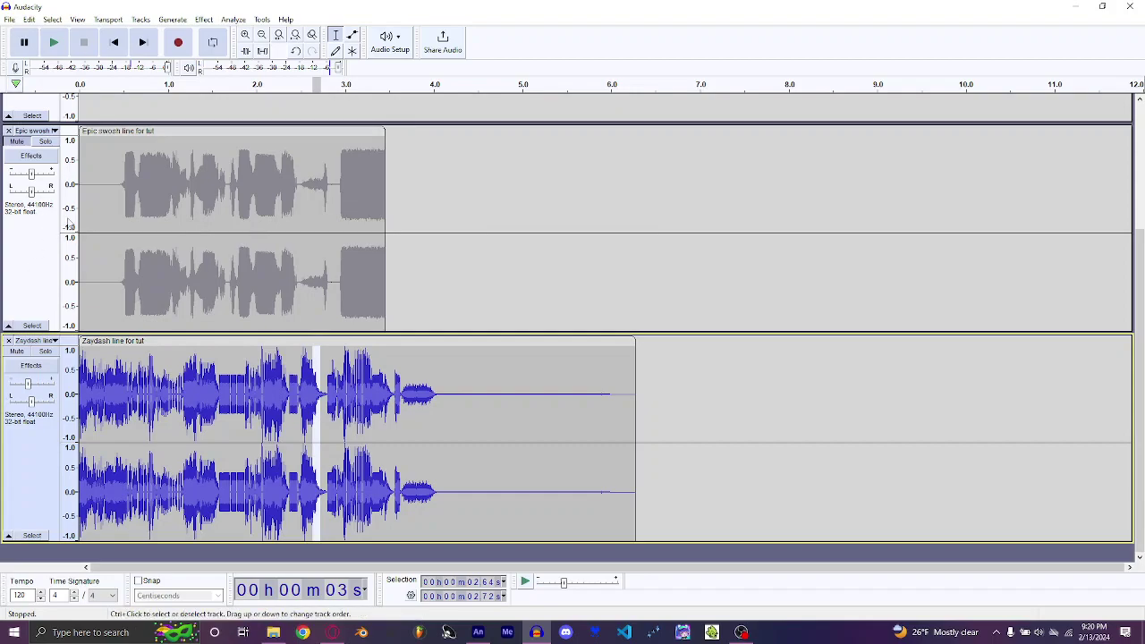
Repeat the pitch raise on the Zaydash clip sections 0.52 to 0.60 s and 3.85 to 3.90 s.
left_click_drag(132, 406, 125, 406)
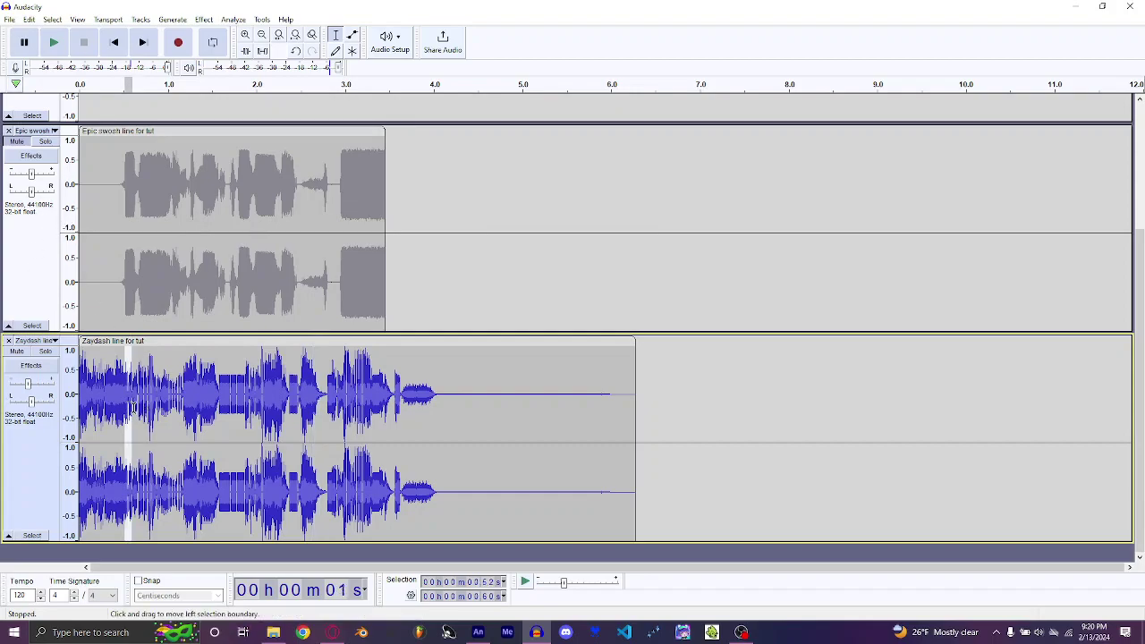
key("ctrl+r")
left_click_drag(420, 394, 425, 394)
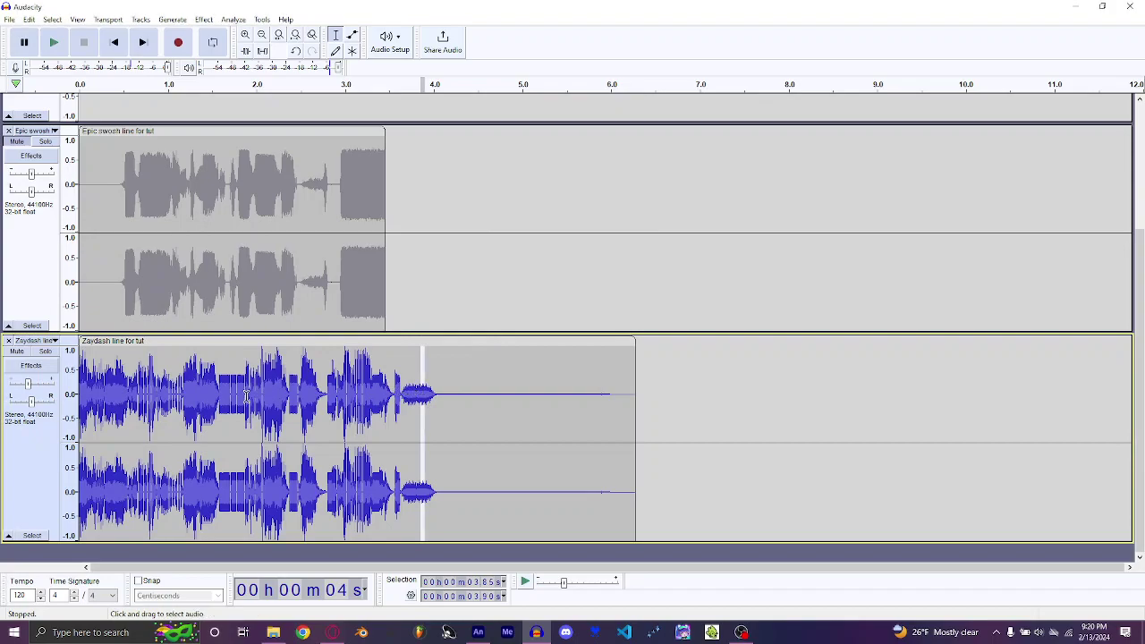
Lower the pitch of the Zaydash clip from 1.52 to 1.59 s by 75 percent with Change Pitch.
left_click(218, 405)
left_click_drag(219, 405, 214, 405)
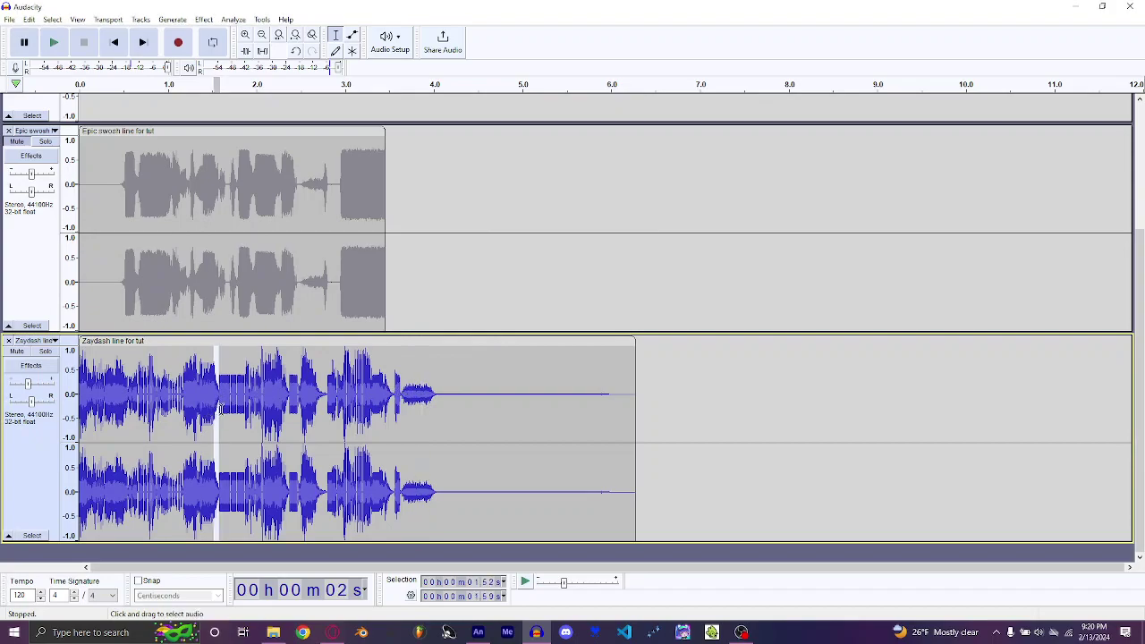
left_click(206, 19)
mouse_move(260, 110)
left_click(461, 112)
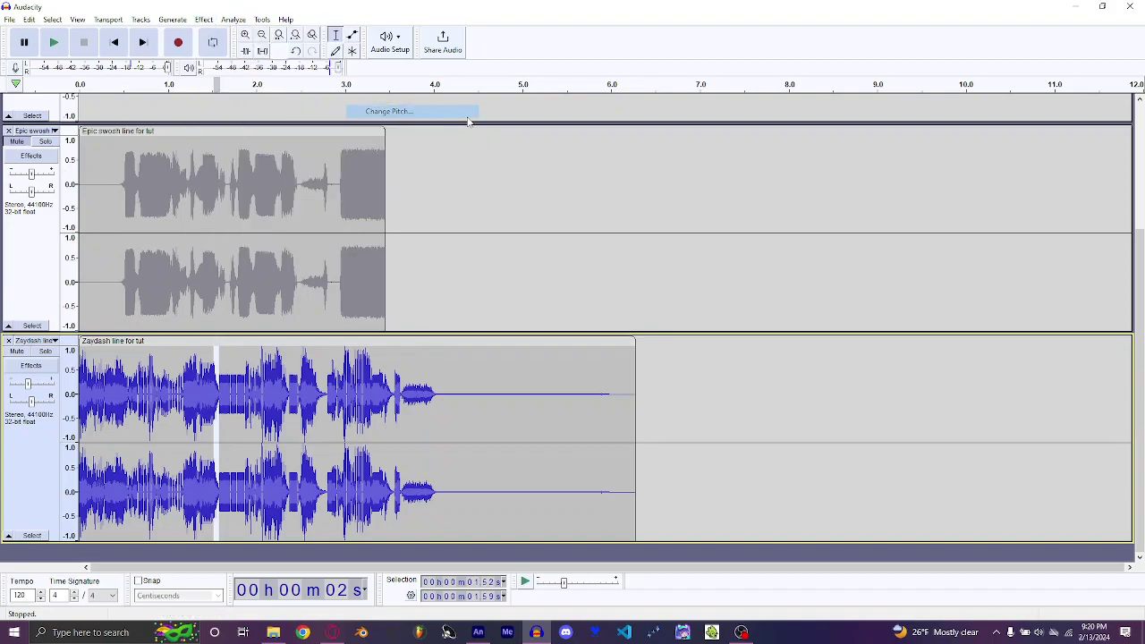
left_click_drag(601, 382, 503, 380)
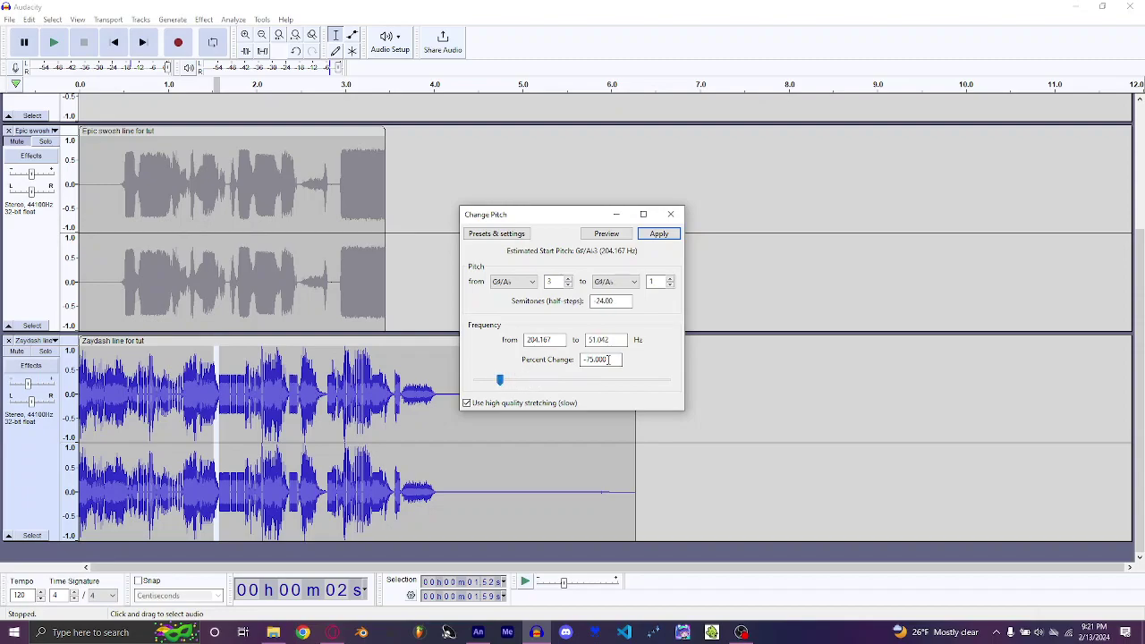
key("Return")
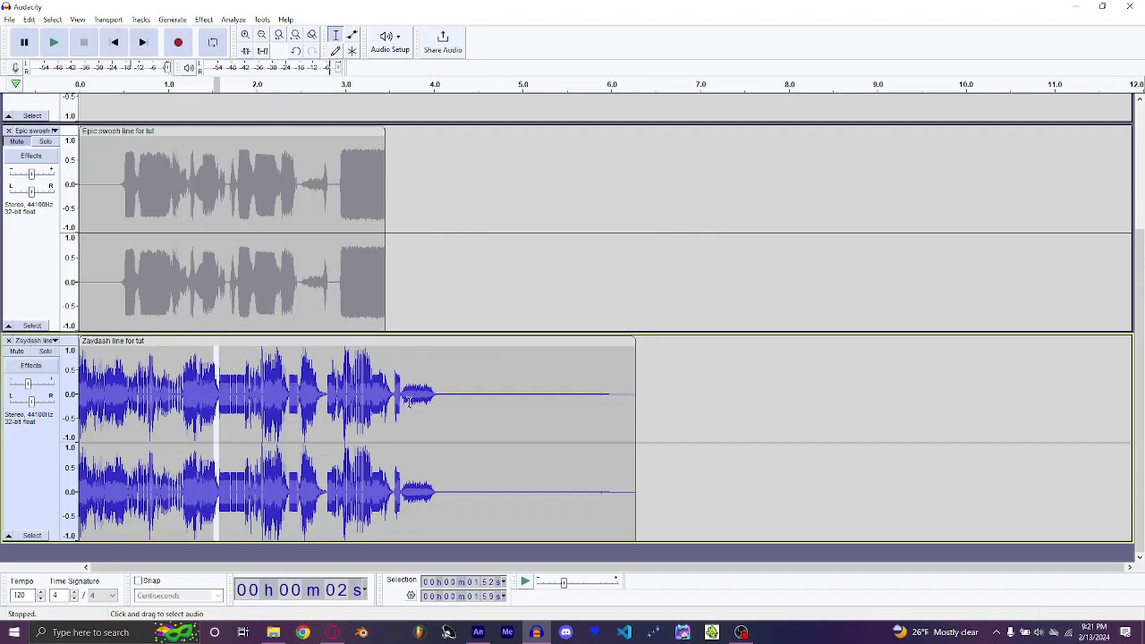
Repeat the 75 percent pitch lowering on the Zaydash clip from 3.37 to 3.42 s.
left_click_drag(379, 397, 383, 398)
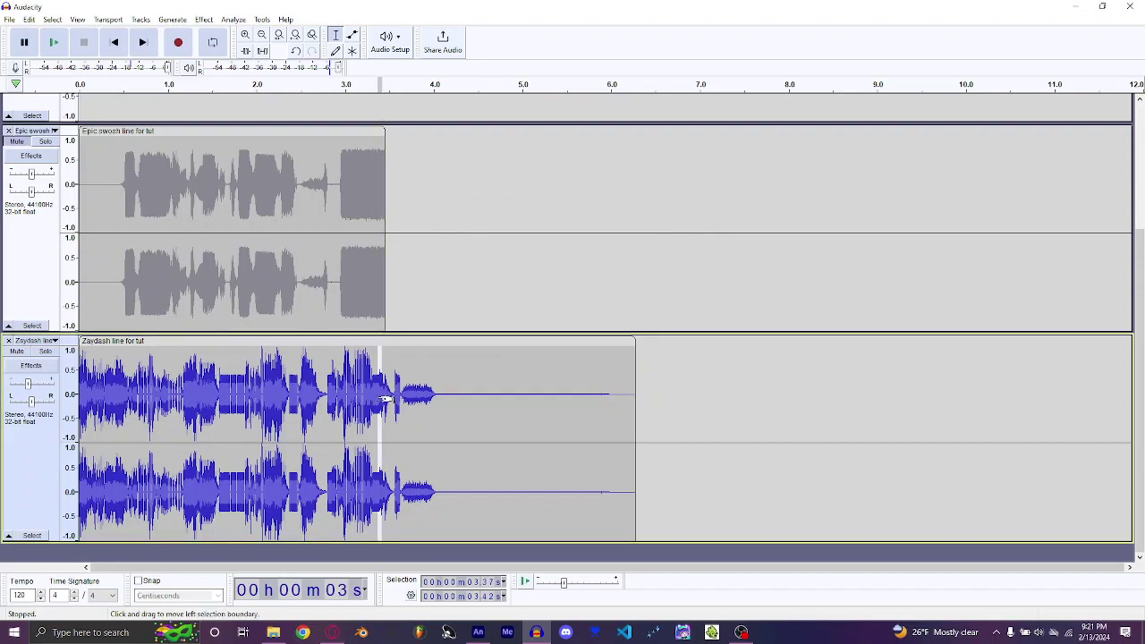
key("ctrl+1")
key("ctrl+1")
key("ctrl+1")
key("ctrl+1")
key("ctrl+1")
key("ctrl+1")
key("ctrl+1")
key("ctrl+1")
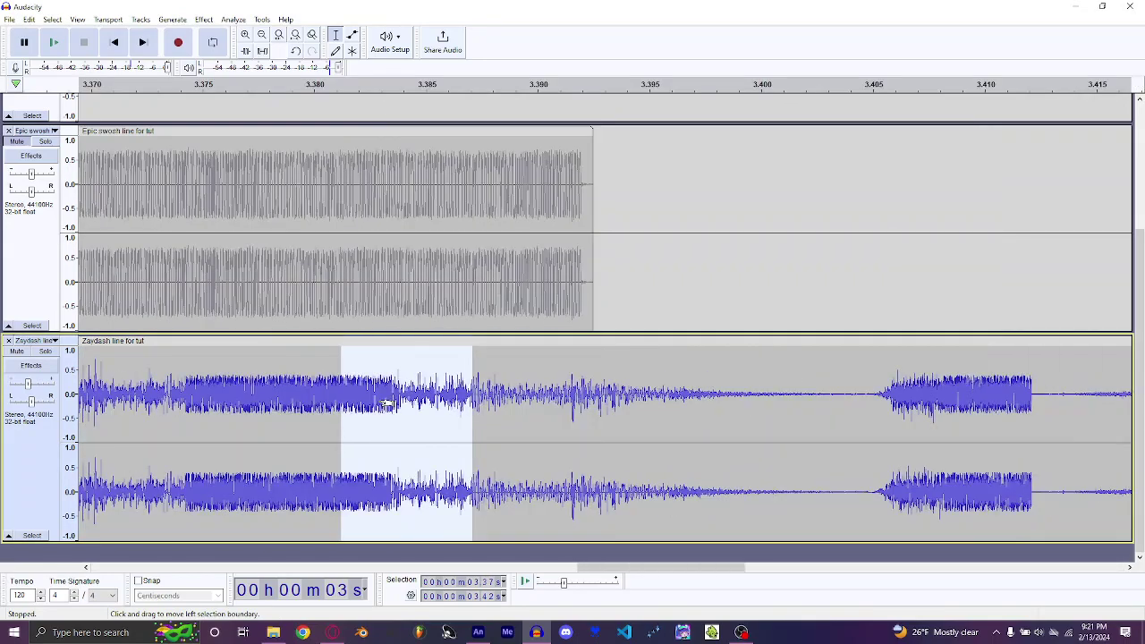
key("ctrl+3")
key("ctrl+3")
key("ctrl+3")
key("ctrl+3")
key("ctrl+3")
key("ctrl+3")
key("ctrl+r")
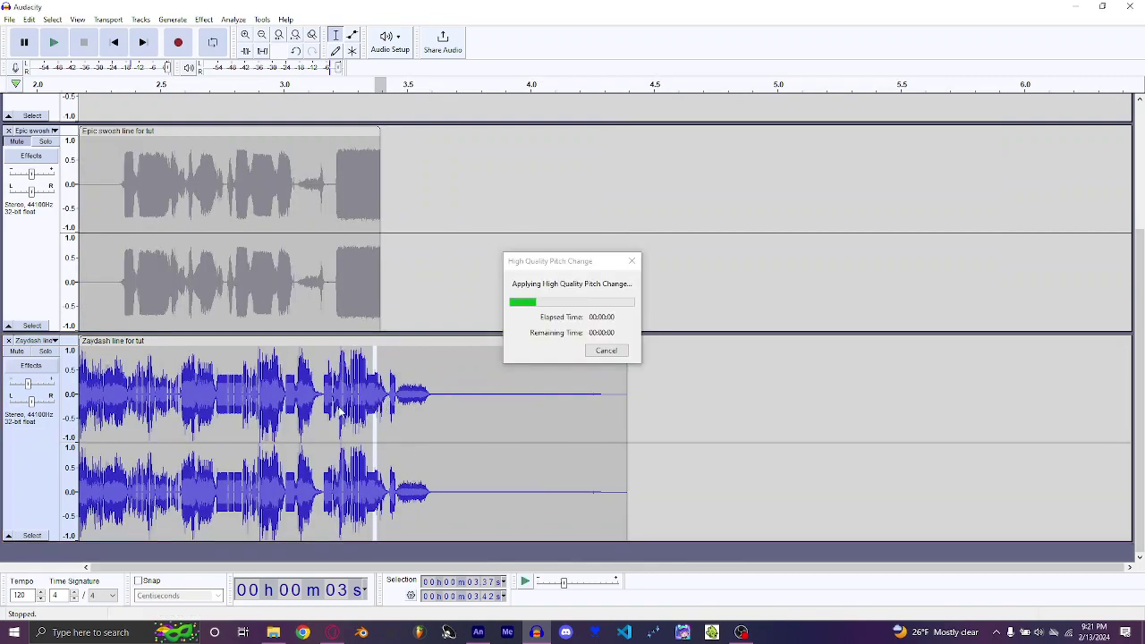
Repeat the same pitch lowering on the section 0.84 to 0.89 s and on short sections near 1.46 s and 2.10 s.
left_click(155, 390)
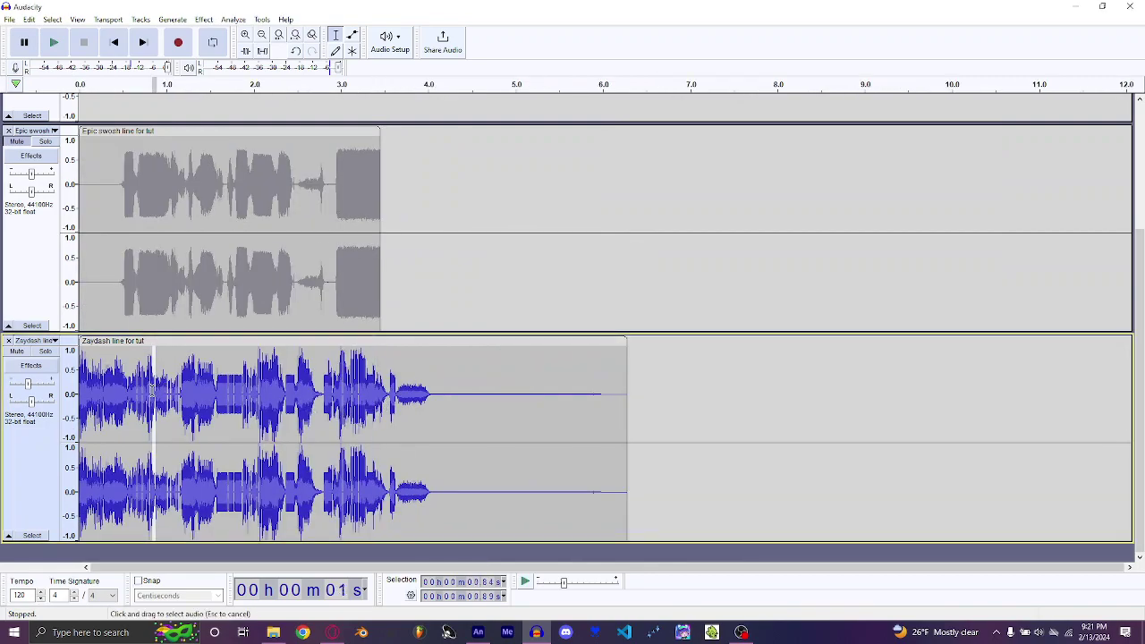
key("ctrl+r")
left_click(207, 397)
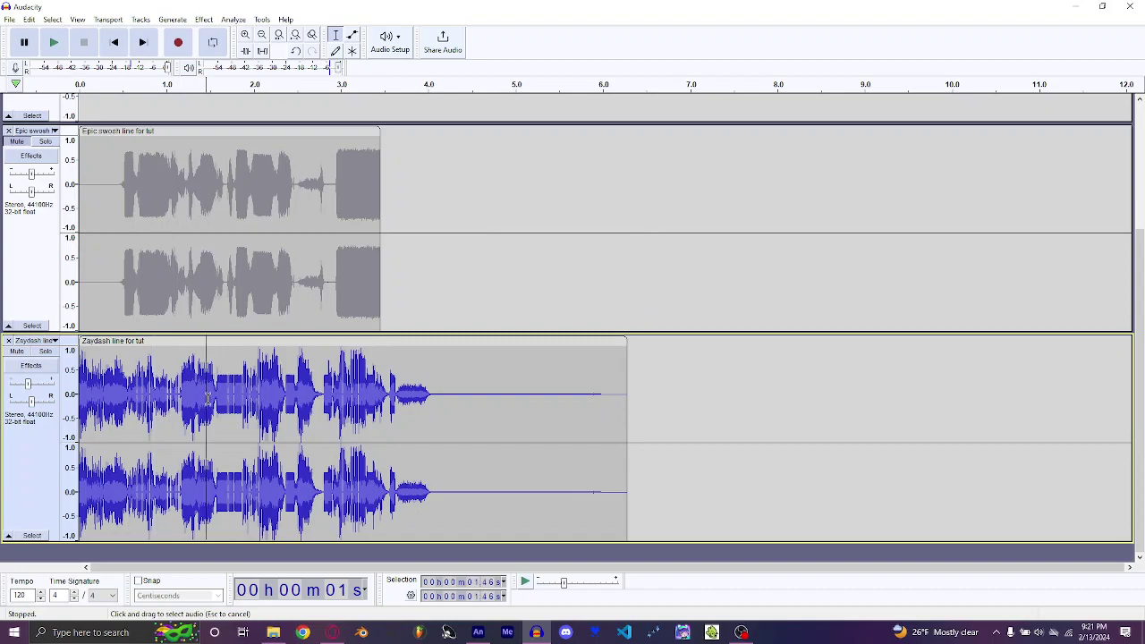
key("ctrl+r")
left_click(263, 356)
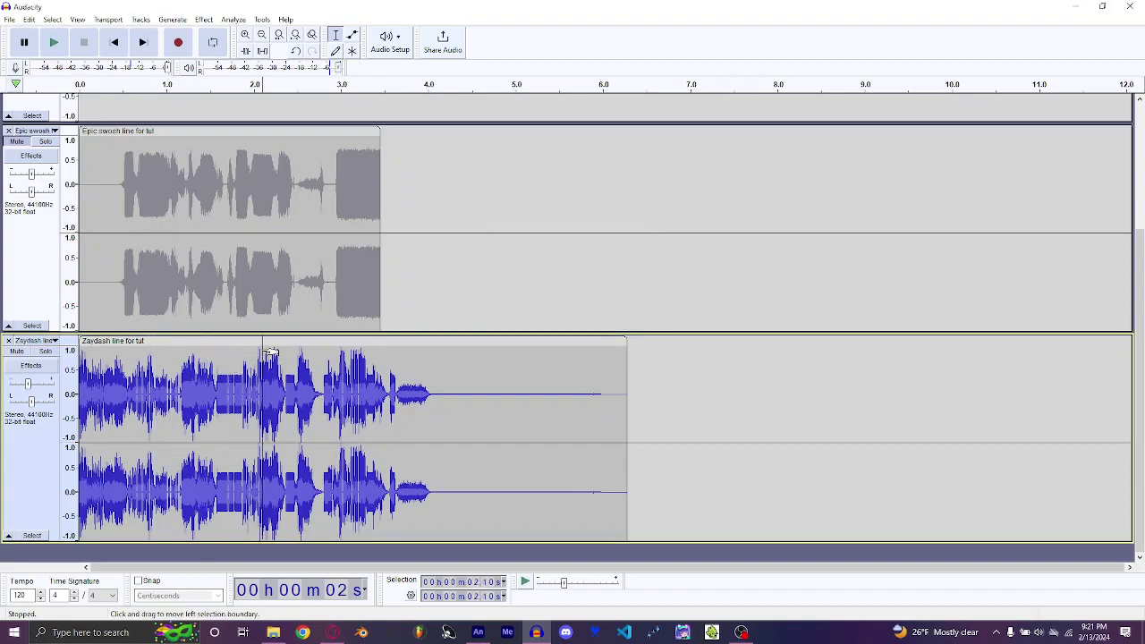
Select the whole Zaydash clip and play it to check the pitch changes.
left_click(266, 342)
key("space")
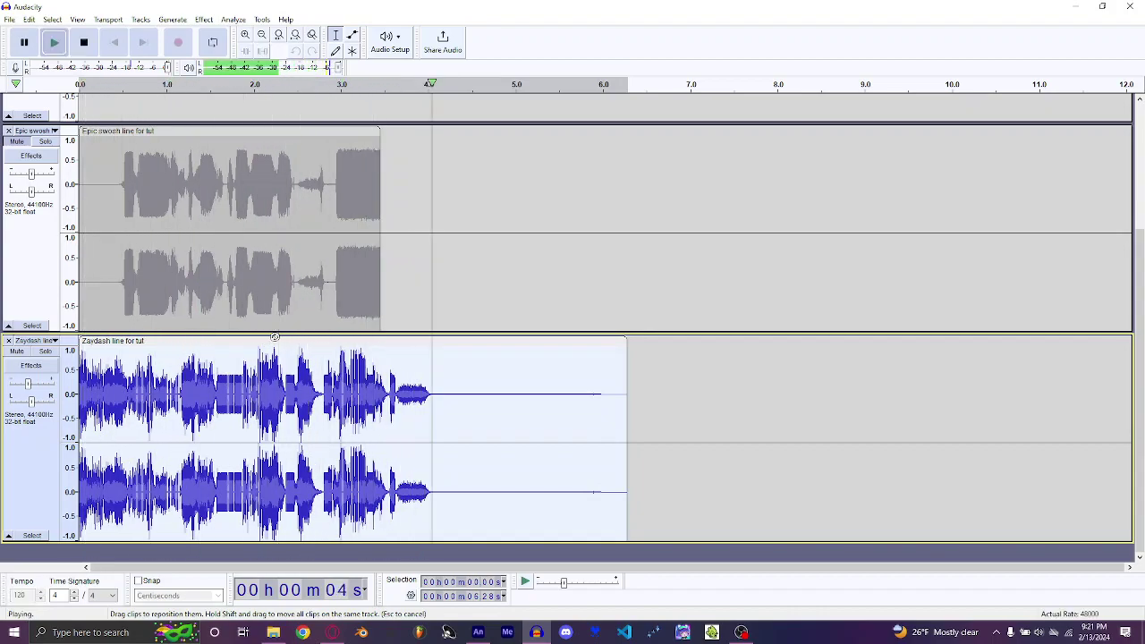
key("space")
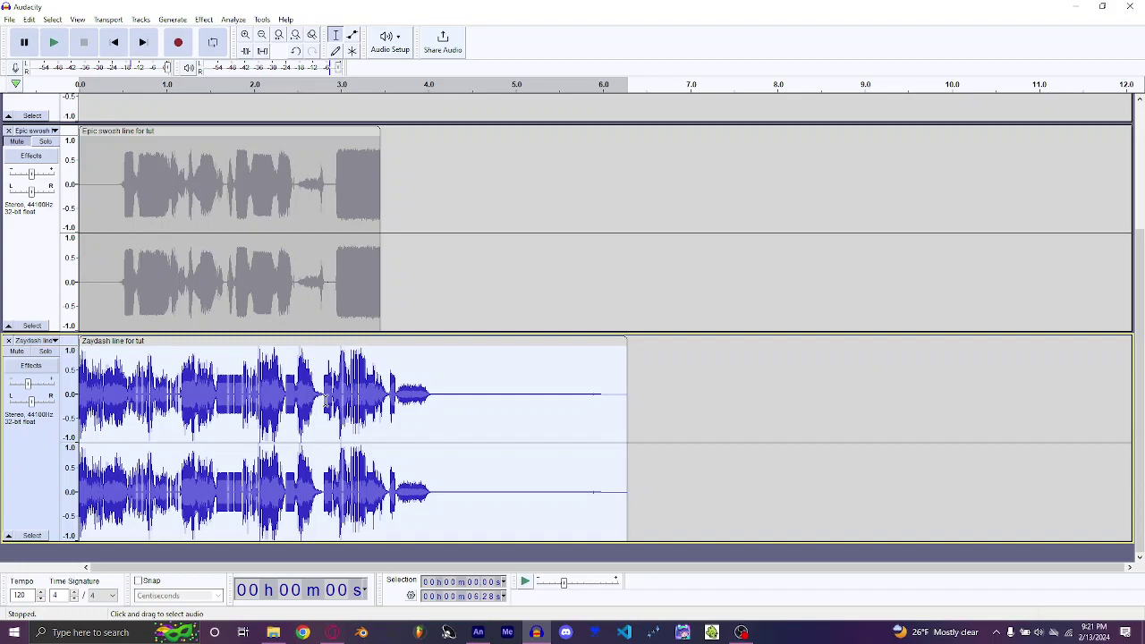
Try the TB_TimeMachine effect with the factory preset 8-bit fun! on the whole Zaydash clip and play it back.
left_click(207, 19)
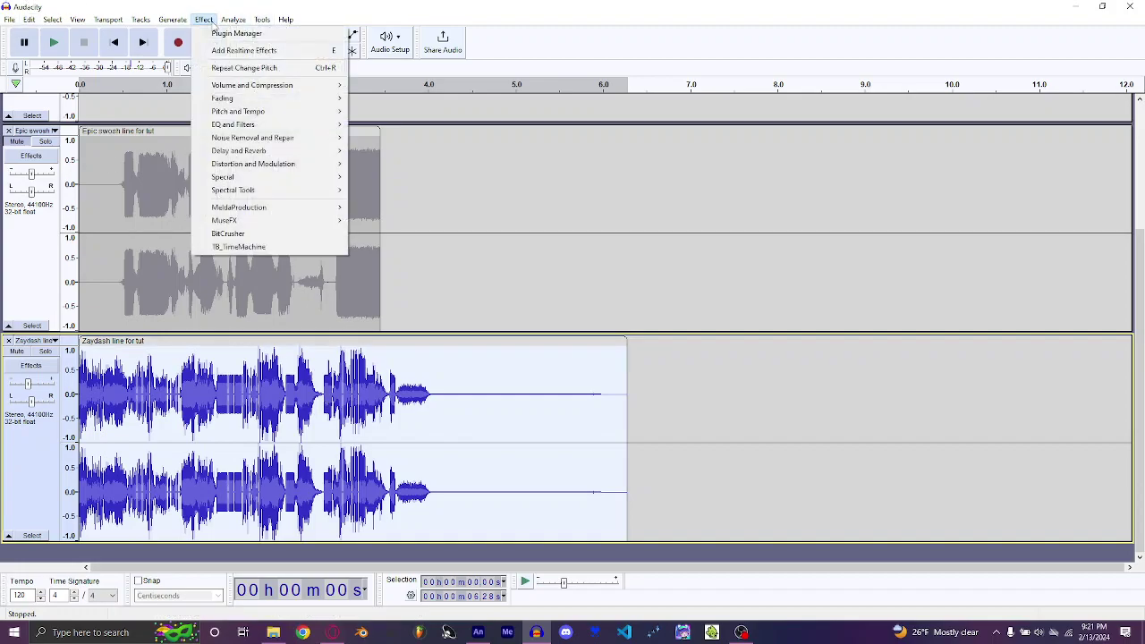
left_click(298, 251)
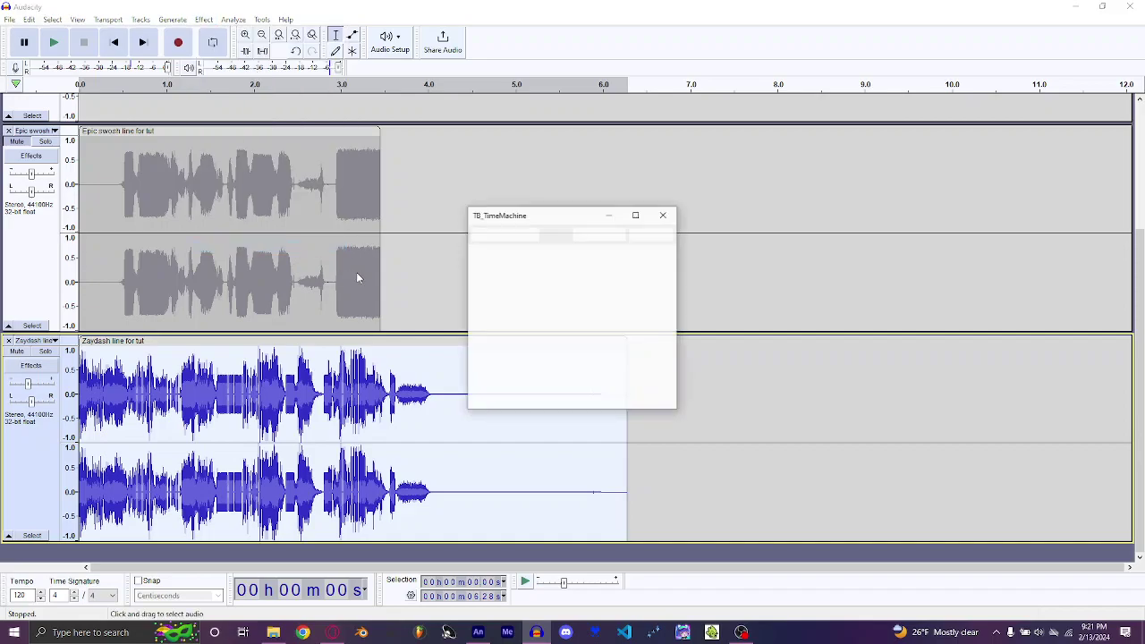
left_click(513, 240)
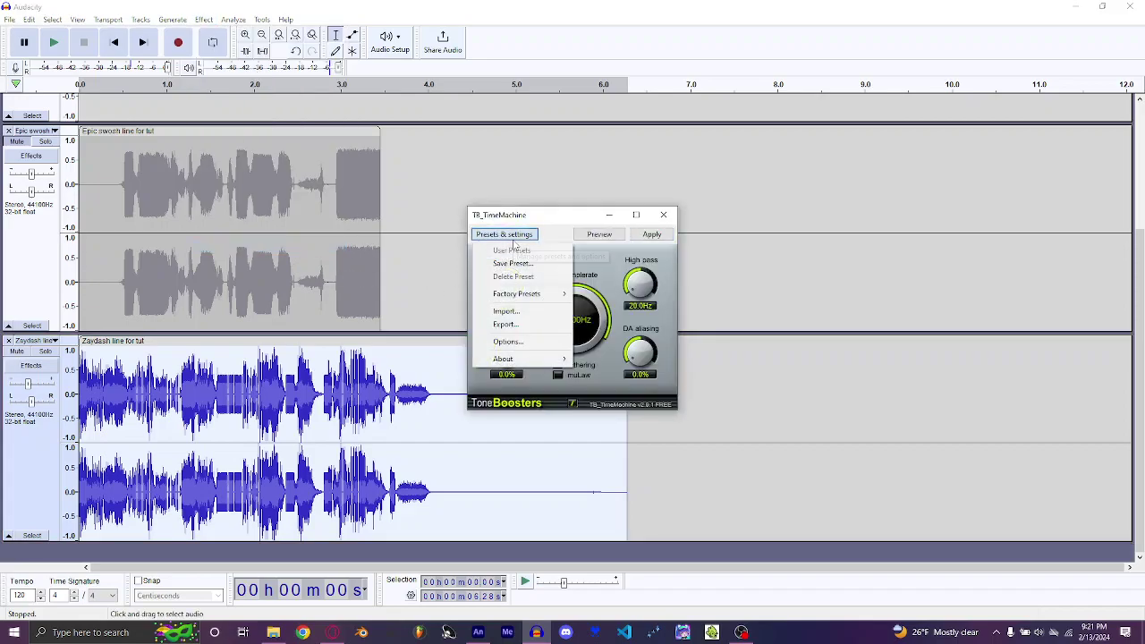
left_click(516, 244)
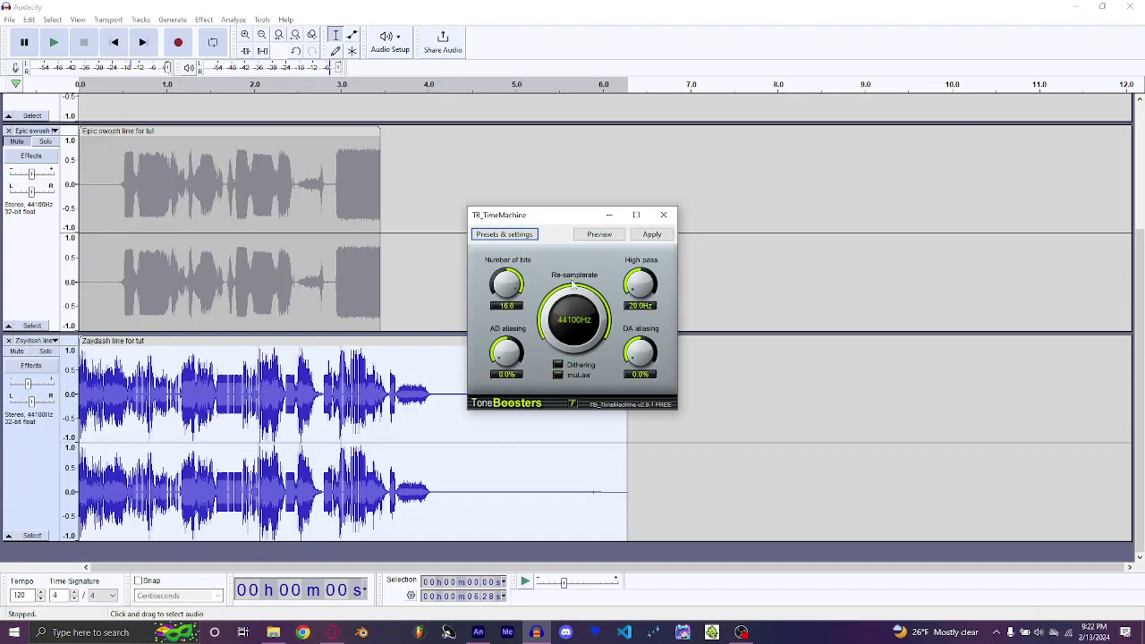
left_click(513, 236)
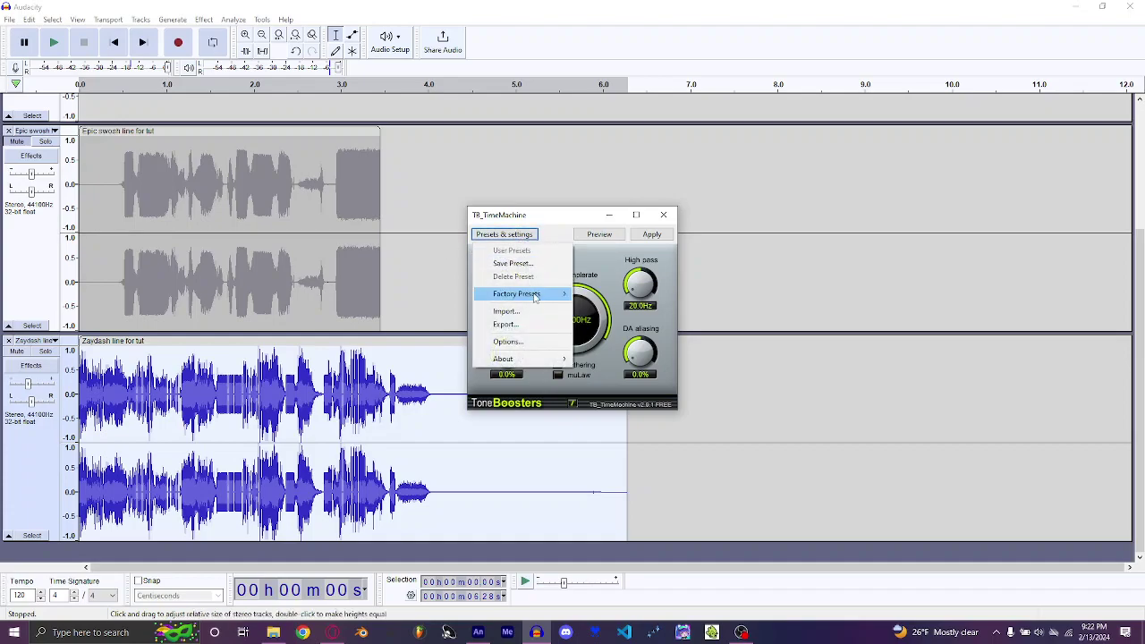
mouse_move(543, 292)
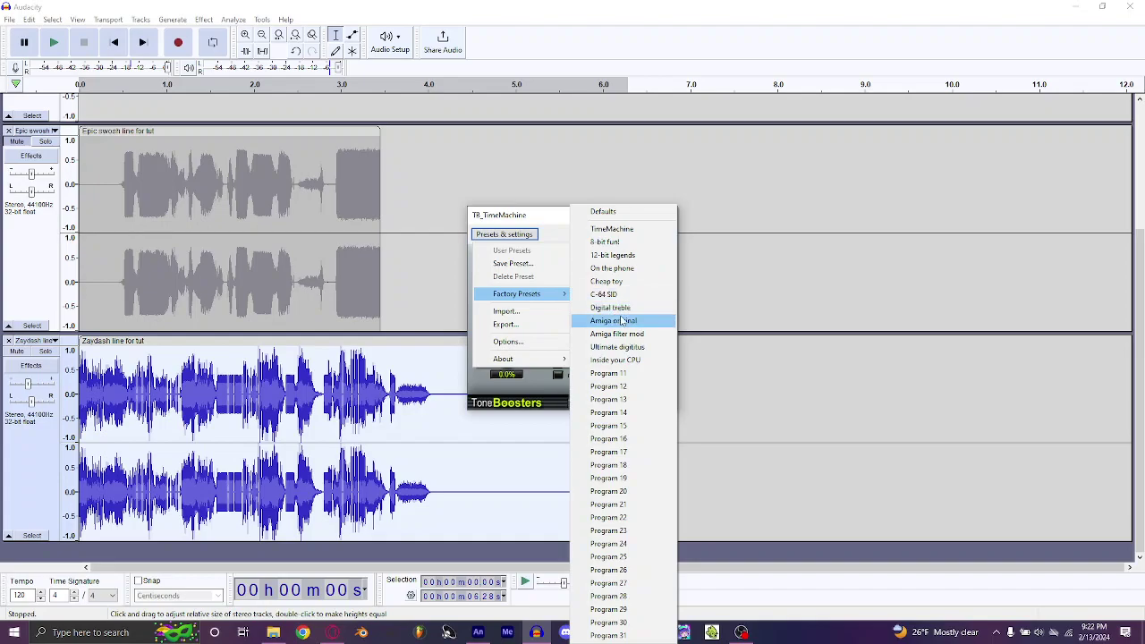
left_click(617, 242)
left_click(655, 234)
left_click_drag(656, 233, 656, 234)
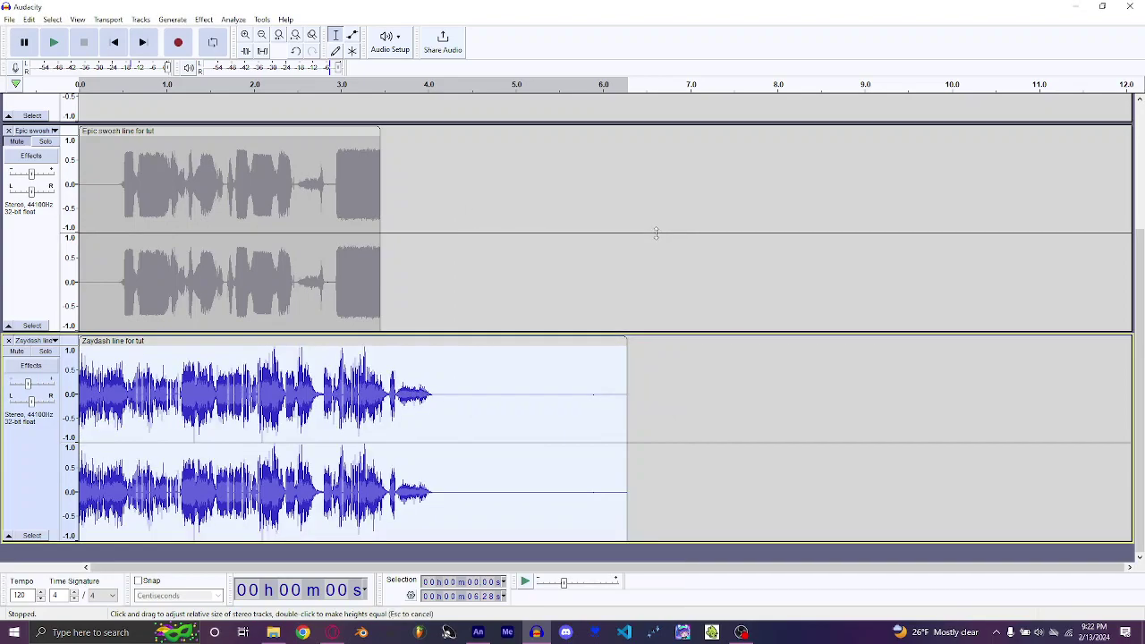
key("space")
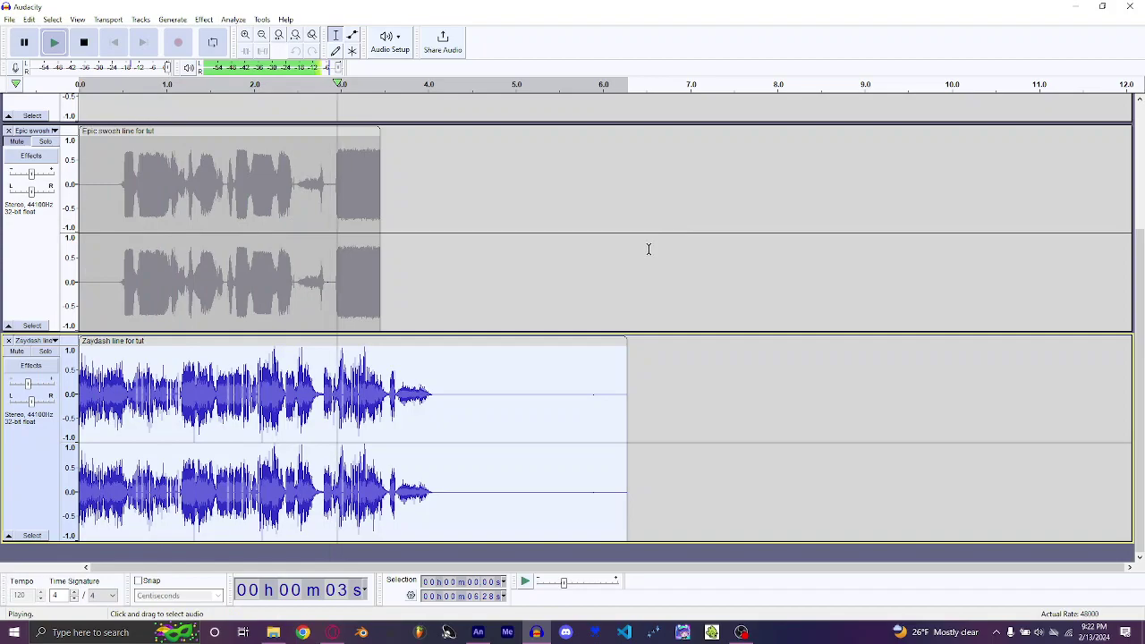
key("space")
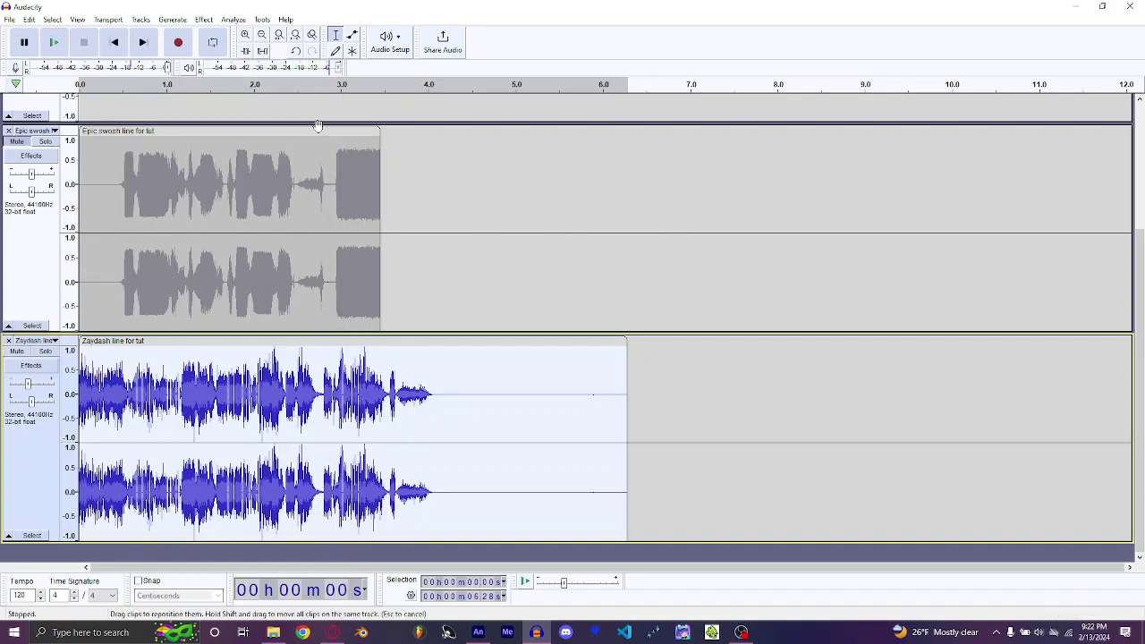
Replace the 8-bit treatment of the Zaydash clip with the TB_TimeMachine factory preset C-64 SID.
left_click(204, 19)
left_click(306, 247)
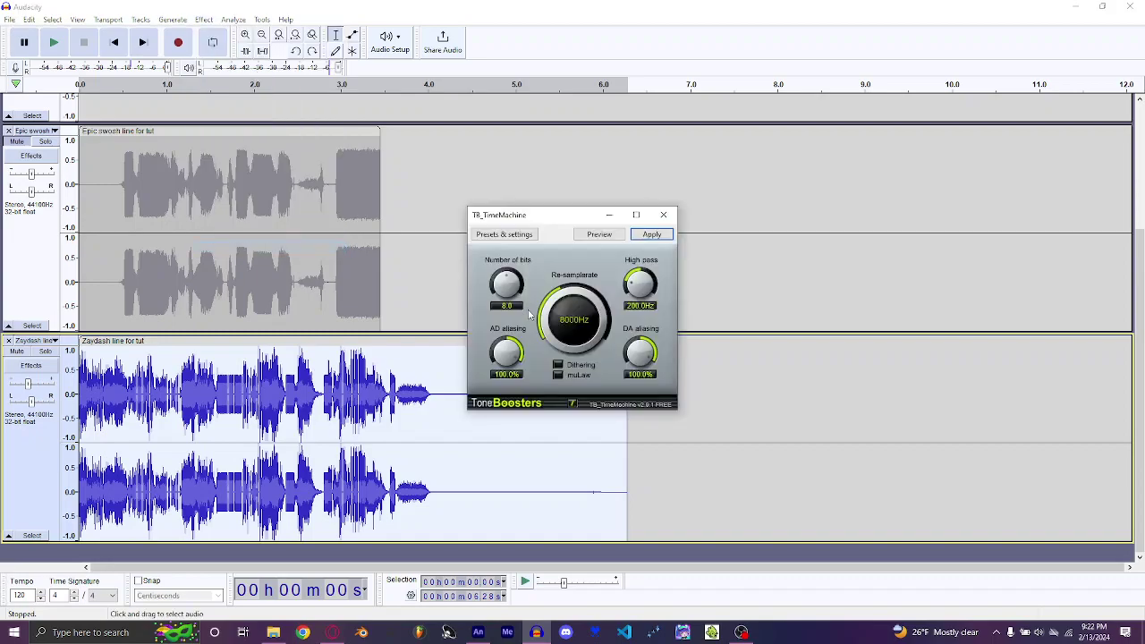
left_click(504, 234)
mouse_move(537, 294)
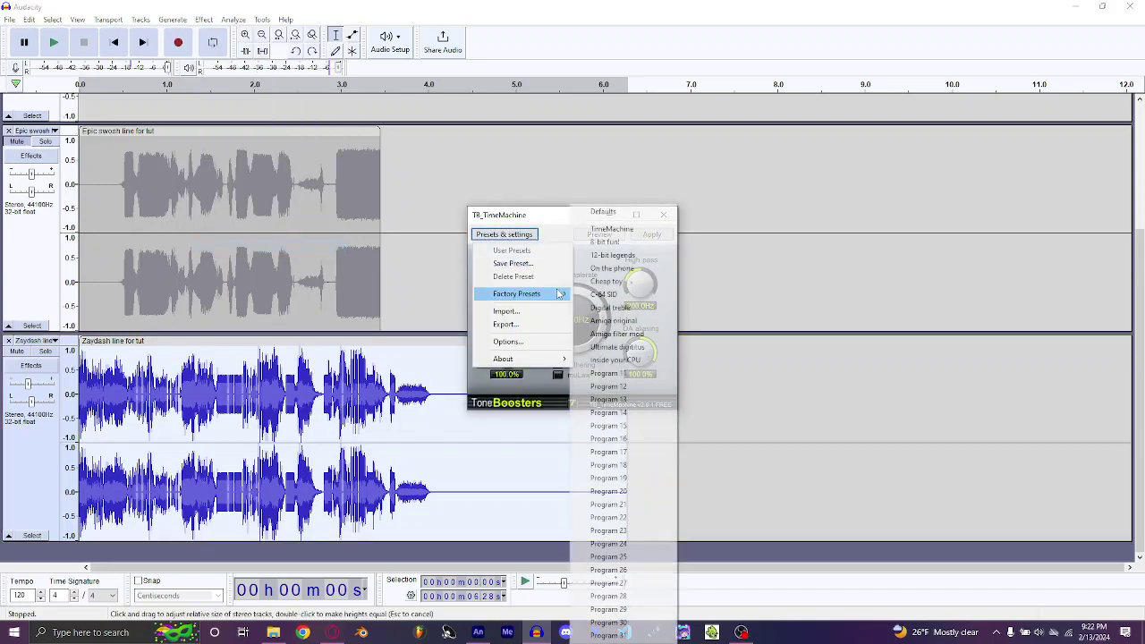
left_click(634, 299)
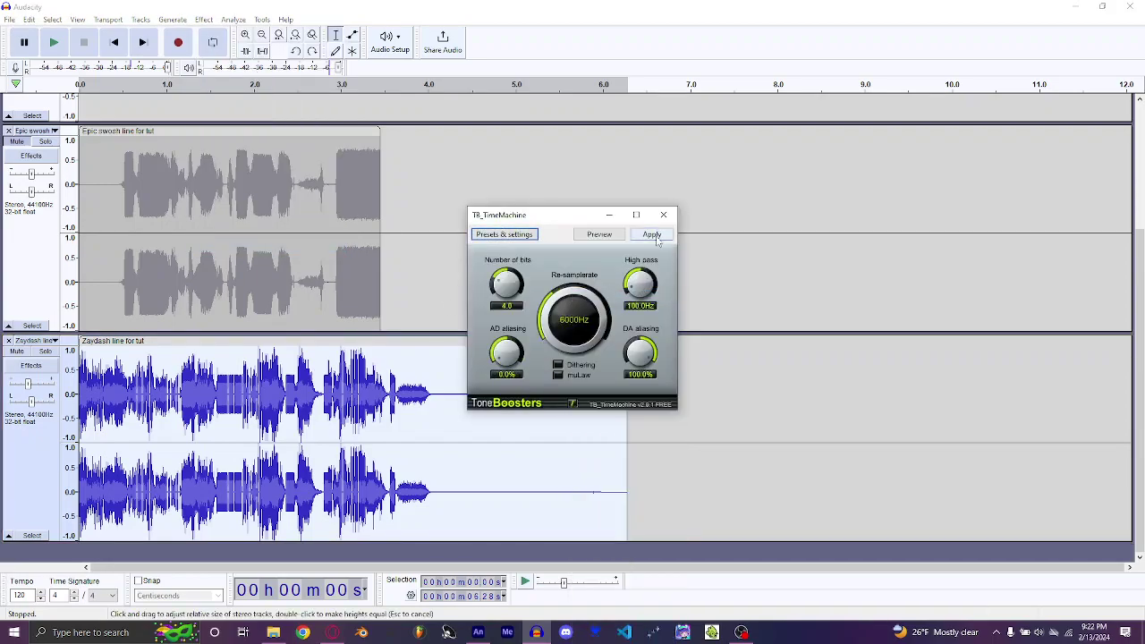
left_click(657, 237)
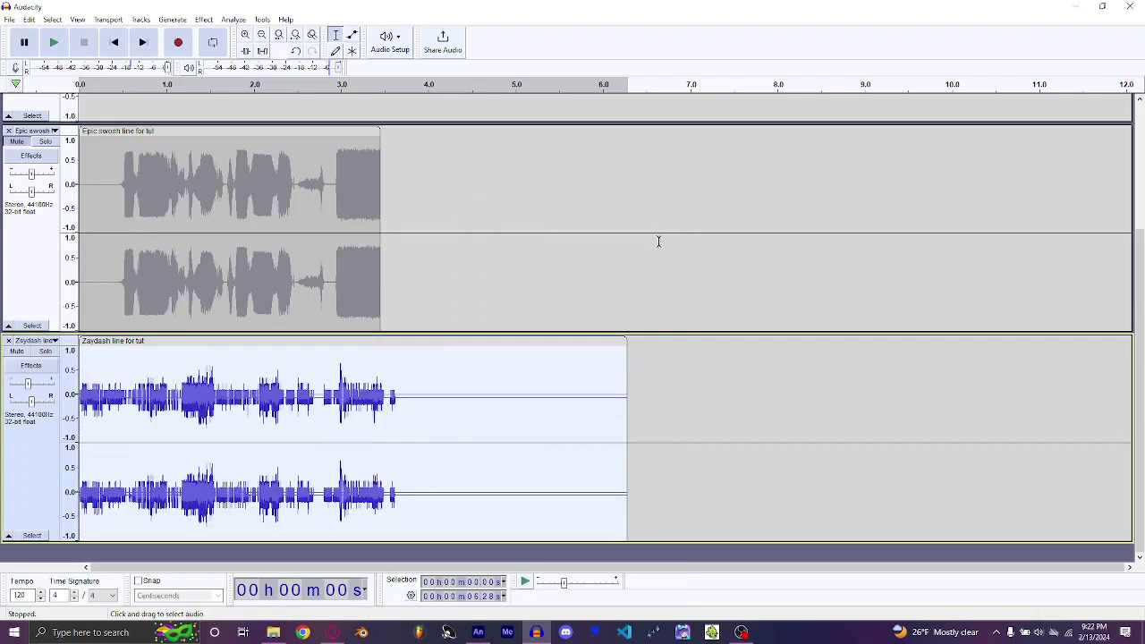
Play back and undo the C-64 SID treatment of the whole Zaydash clip, and repeat the effect only on the section 0.90 to 1.15 s.
key("space")
key("space")
key("ctrl+z")
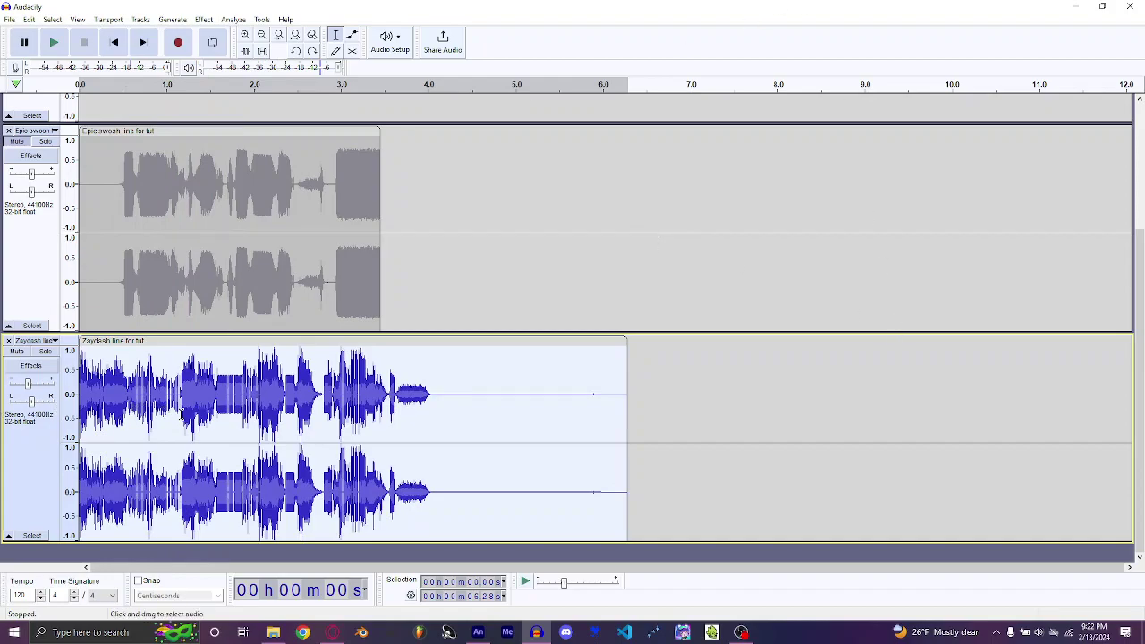
left_click_drag(159, 406, 181, 406)
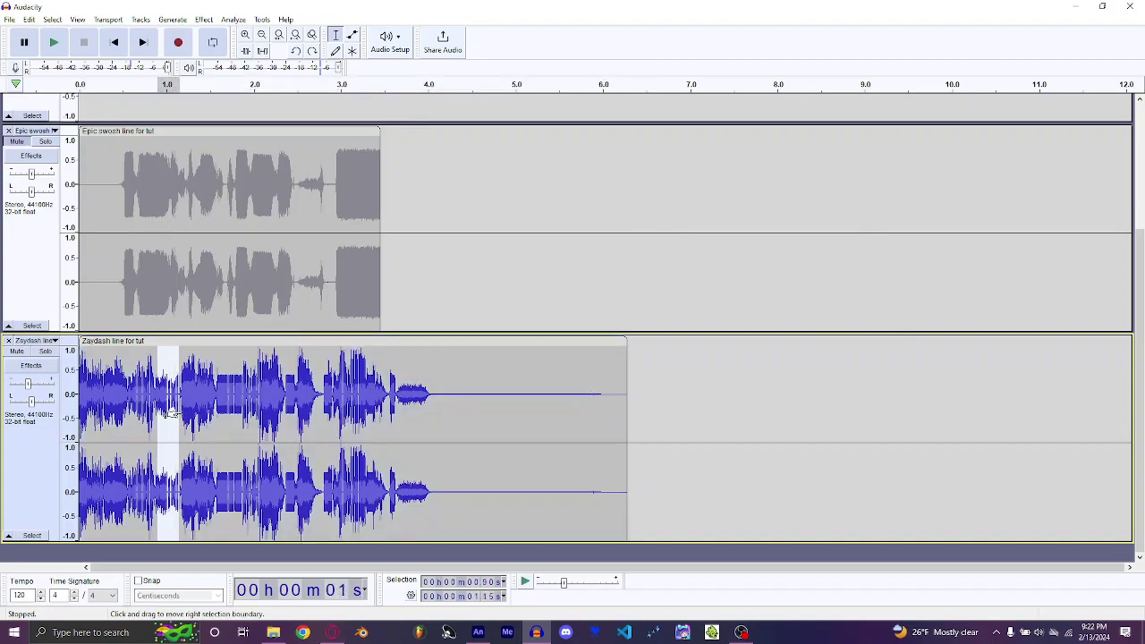
Try the C-64 SID effect on the Zaydash section 3.57 to 4.03 s and on 3.25 to 4.15 s, playing back the longer one.
left_click_drag(431, 406, 391, 407)
key("ctrl+l")
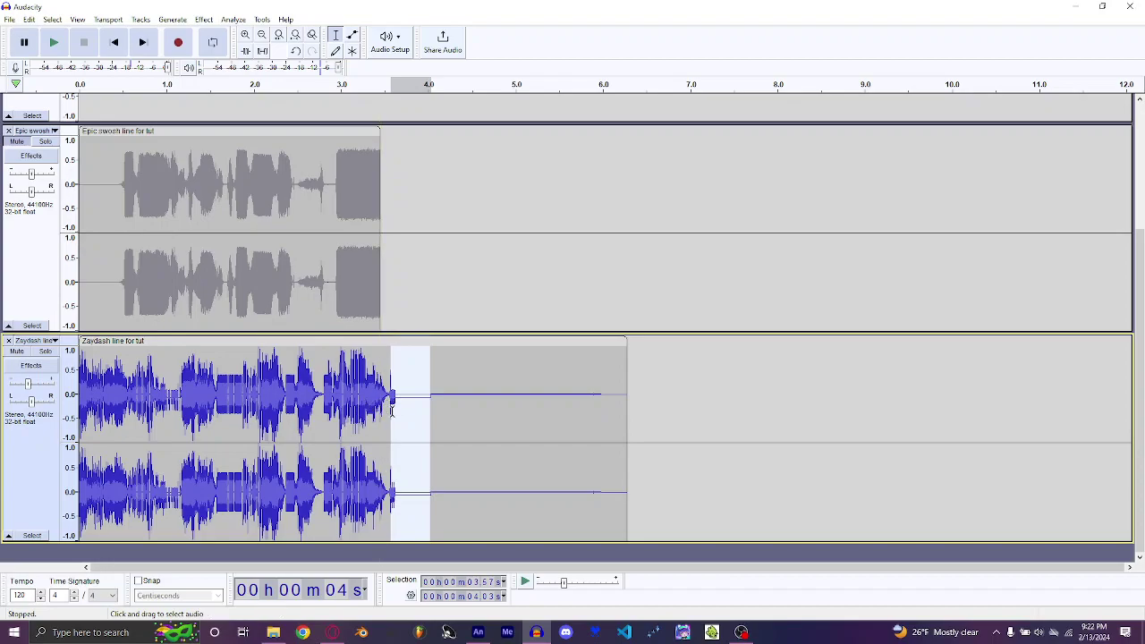
key("ctrl+z")
left_click_drag(363, 415, 440, 416)
key("ctrl+y")
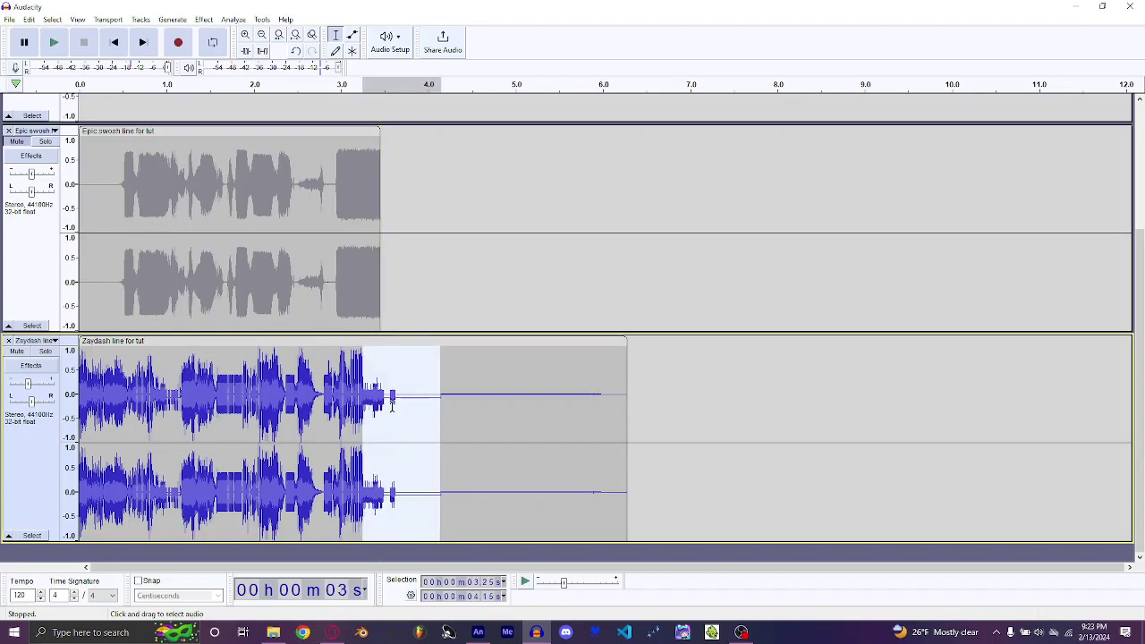
left_click(328, 404)
key("space")
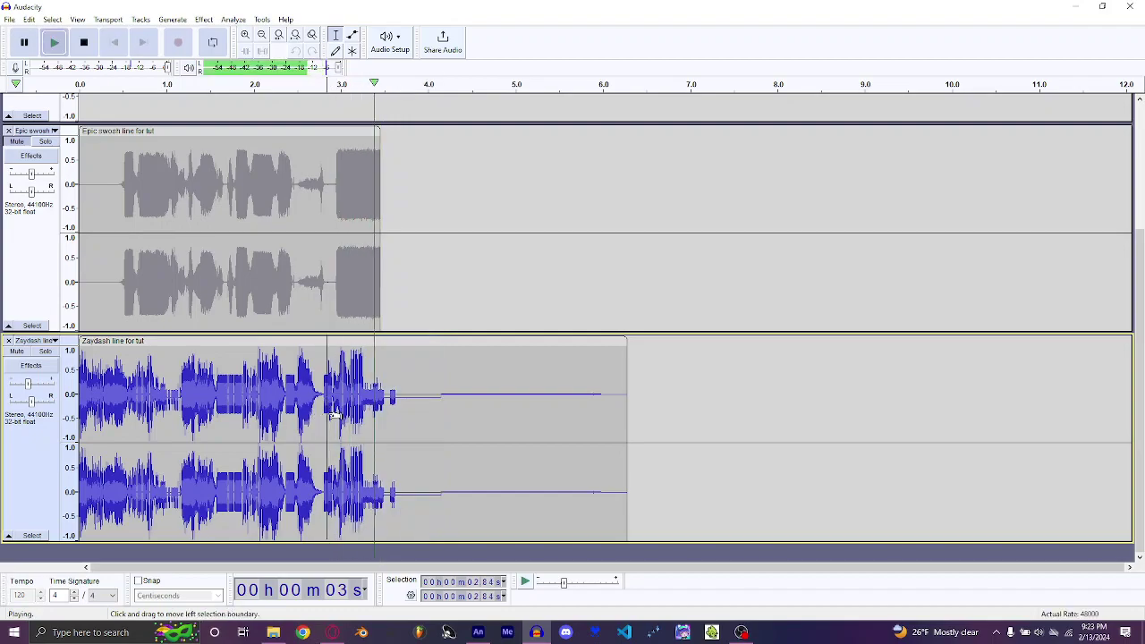
key("space")
key("ctrl+z")
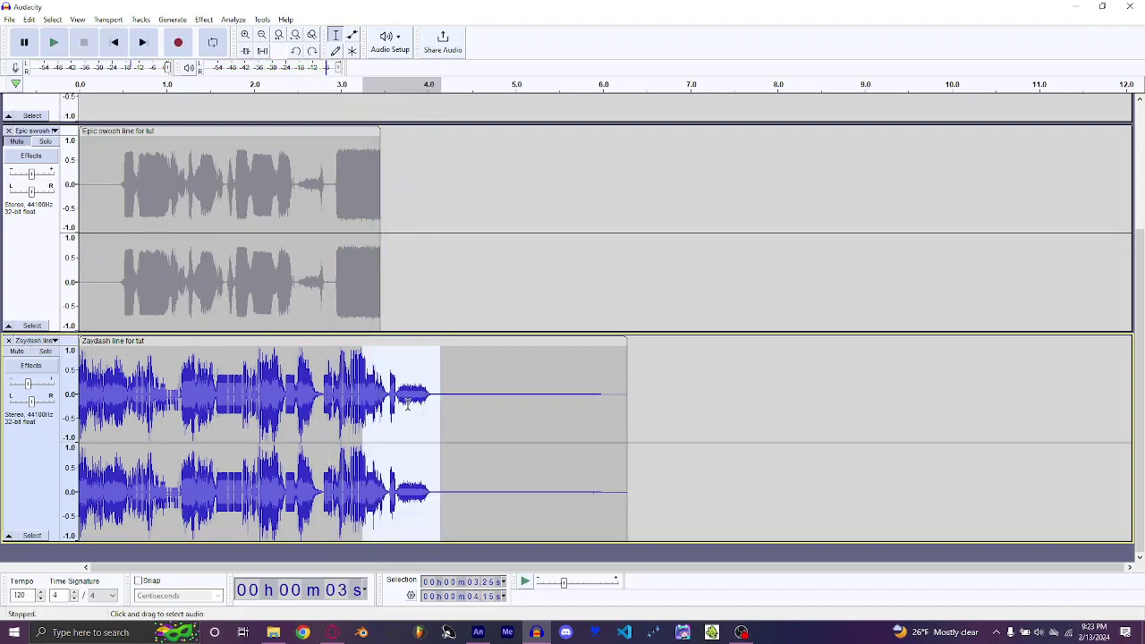
Repeat the C-64 SID effect on the Zaydash sections 3.48 to 3.77 s and 2.40 to 2.50 s and on a short section at the clip's start.
left_click_drag(408, 413, 386, 409)
key("ctrl+l")
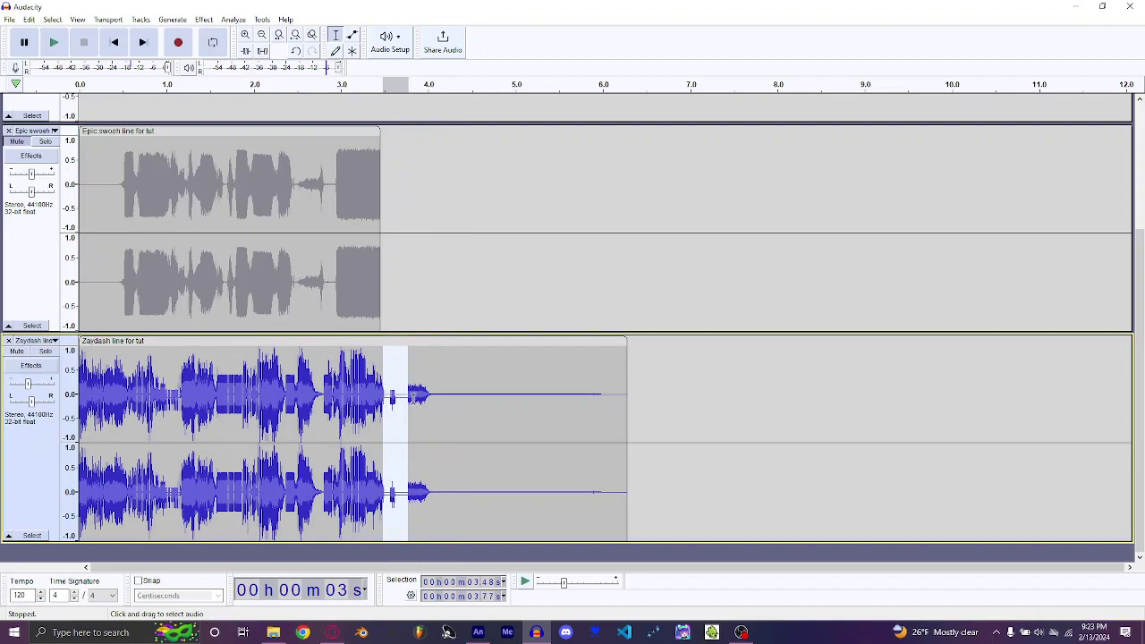
left_click(298, 398)
left_click(290, 399, "shift")
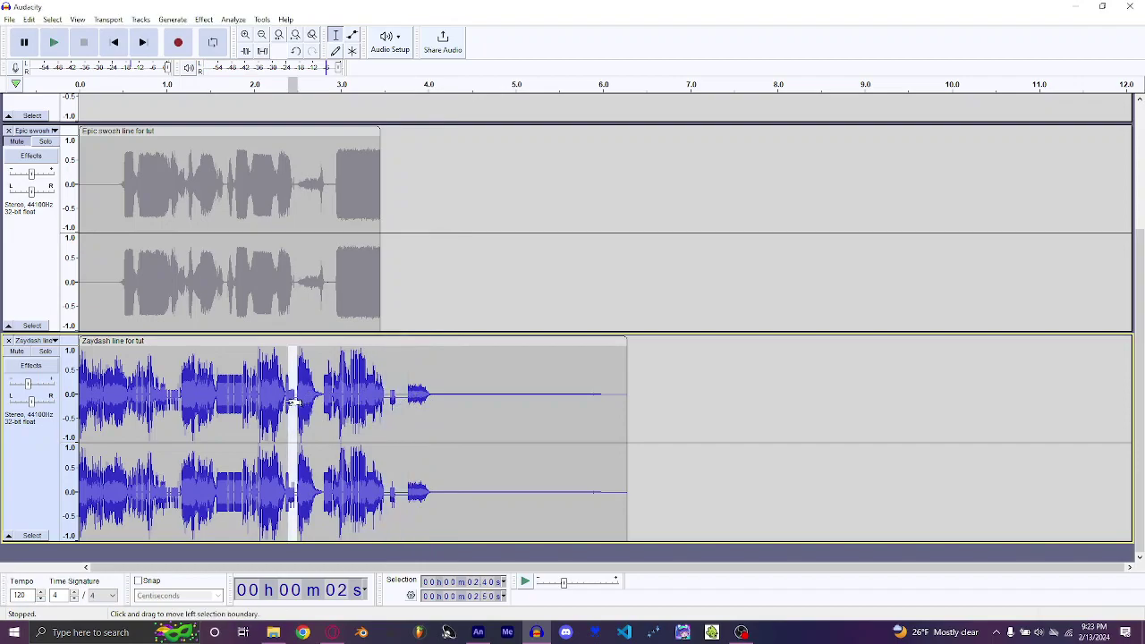
left_click(83, 416)
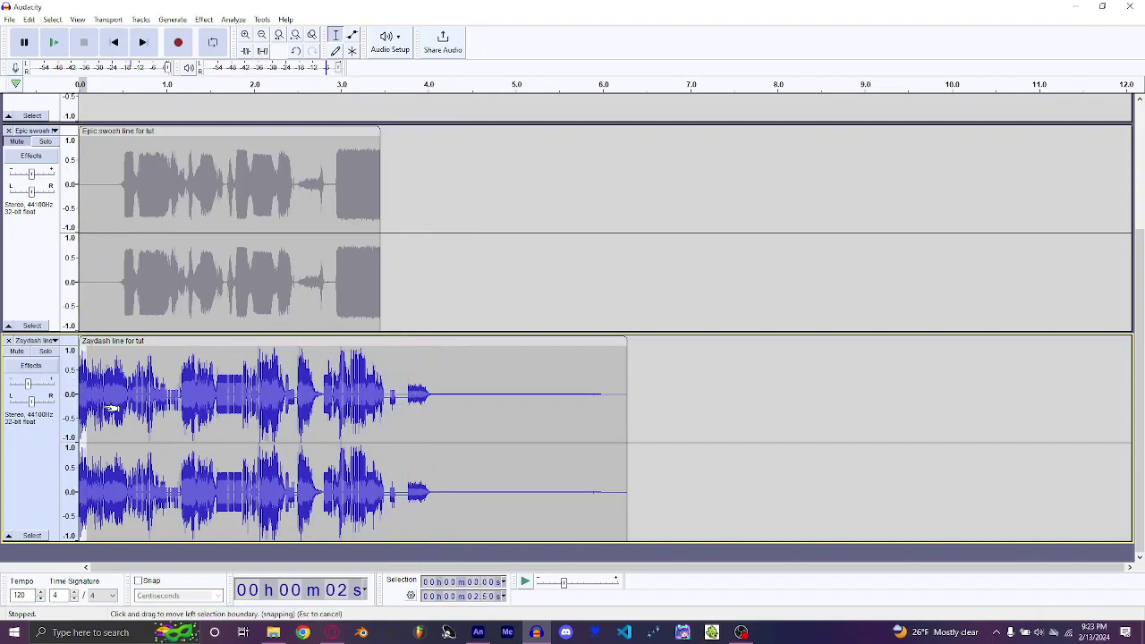
Use the TB_TimeMachine factory preset 8-bit fun! on the section 0.33 to 0.39 s and on short sections near 1.15 s and 2.4 s.
left_click_drag(109, 407, 114, 405)
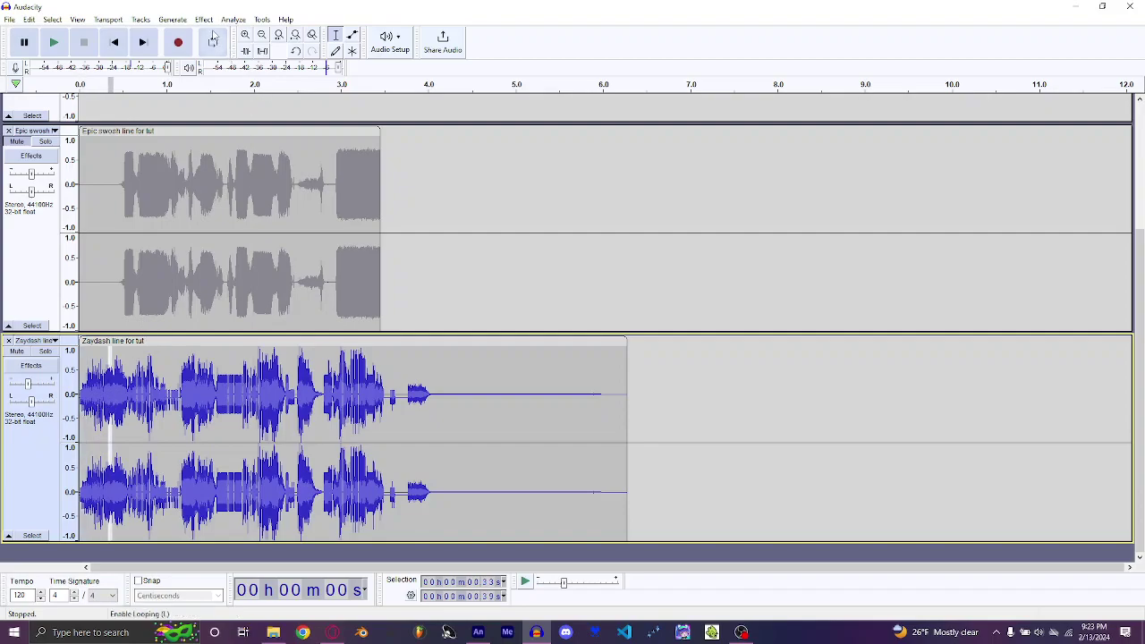
left_click(204, 19)
left_click(304, 247)
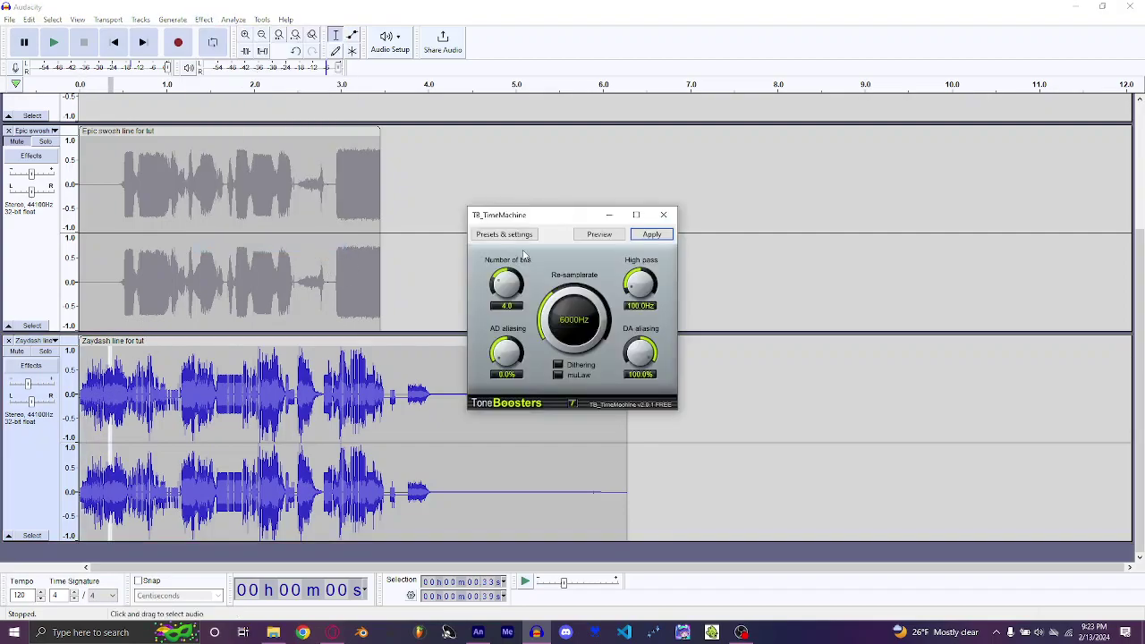
left_click(503, 234)
mouse_move(549, 303)
left_click(611, 254)
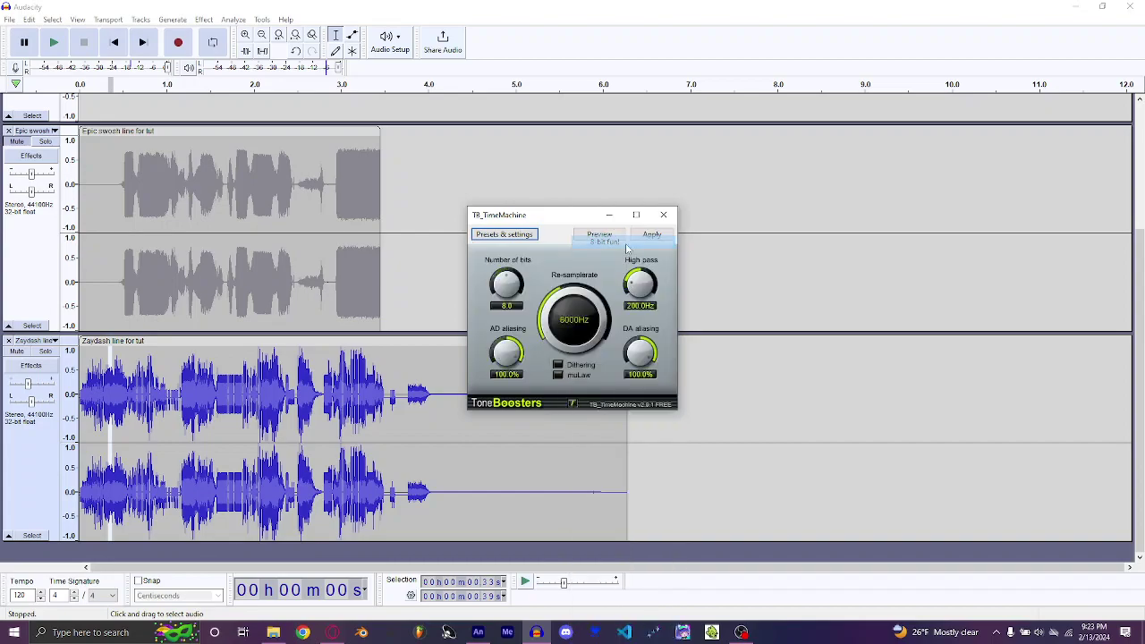
key("Escape")
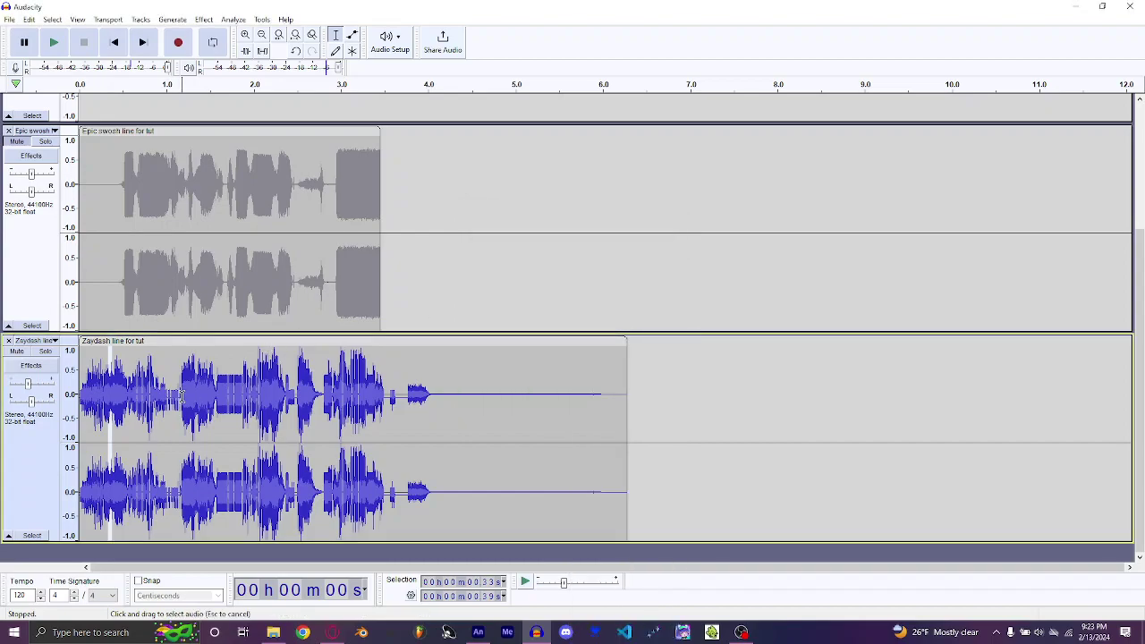
left_click_drag(175, 396, 183, 396)
left_click_drag(284, 393, 293, 394)
Select the whole Zaydash clip and play it to check the partial bit-crushing.
left_click(308, 342)
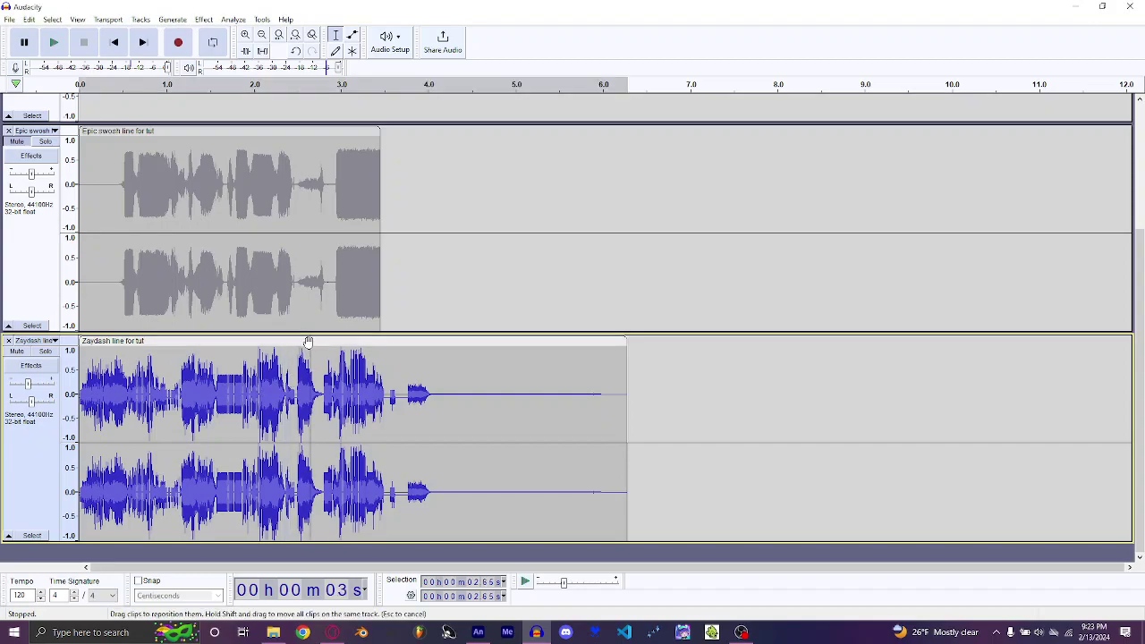
key("space")
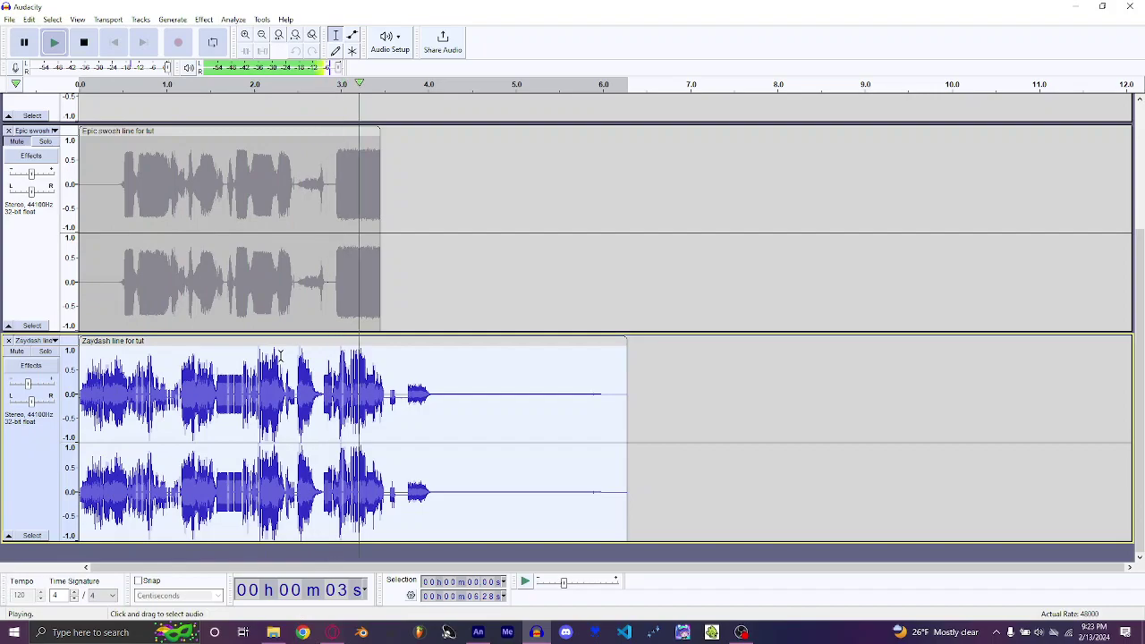
key("space")
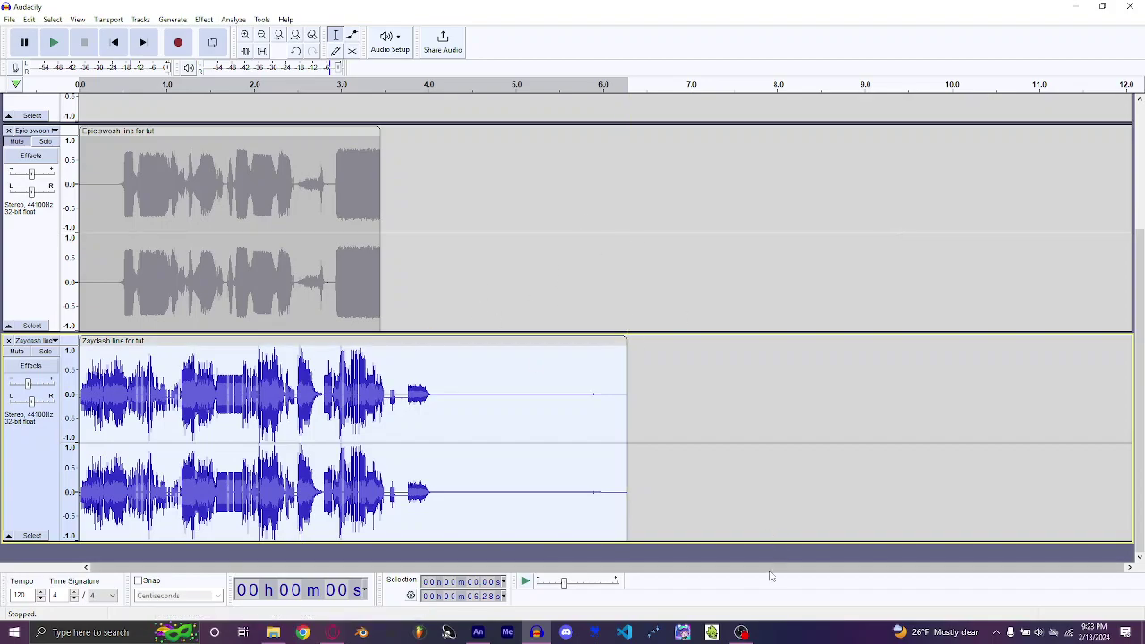
left_click(701, 565)
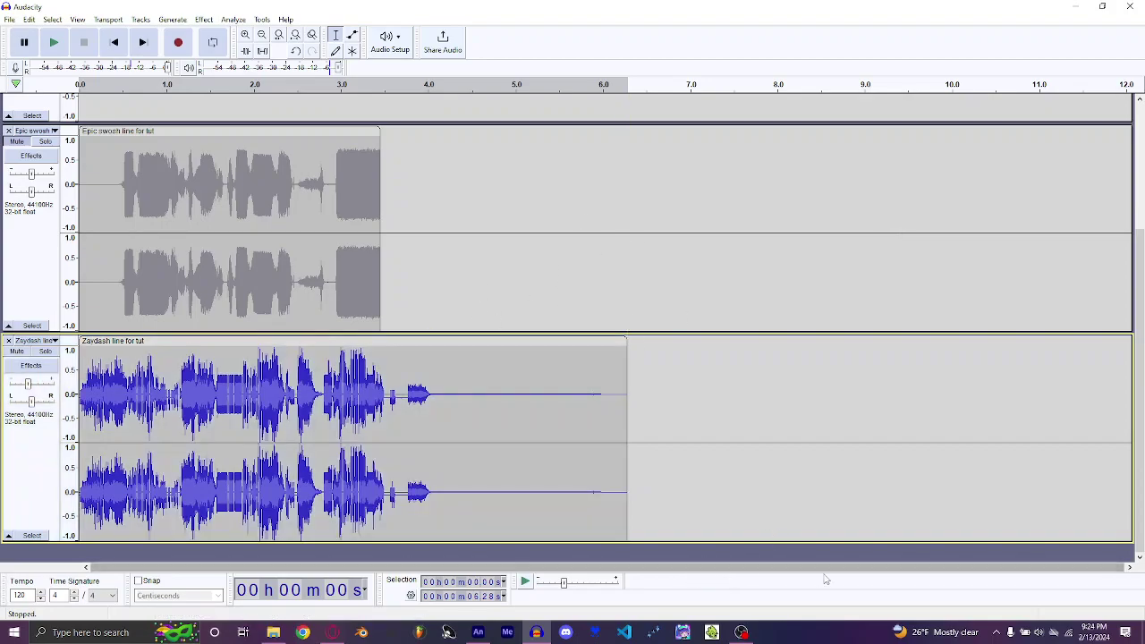
left_click_drag(497, 404, 513, 405)
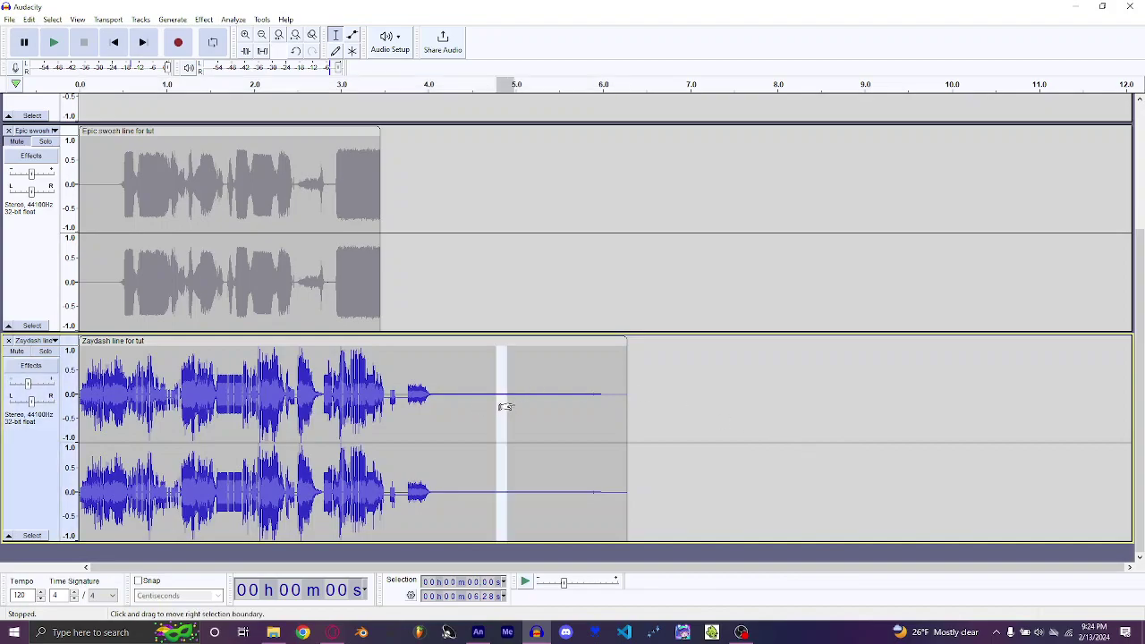
left_click(695, 350)
left_click_drag(340, 406, 350, 405)
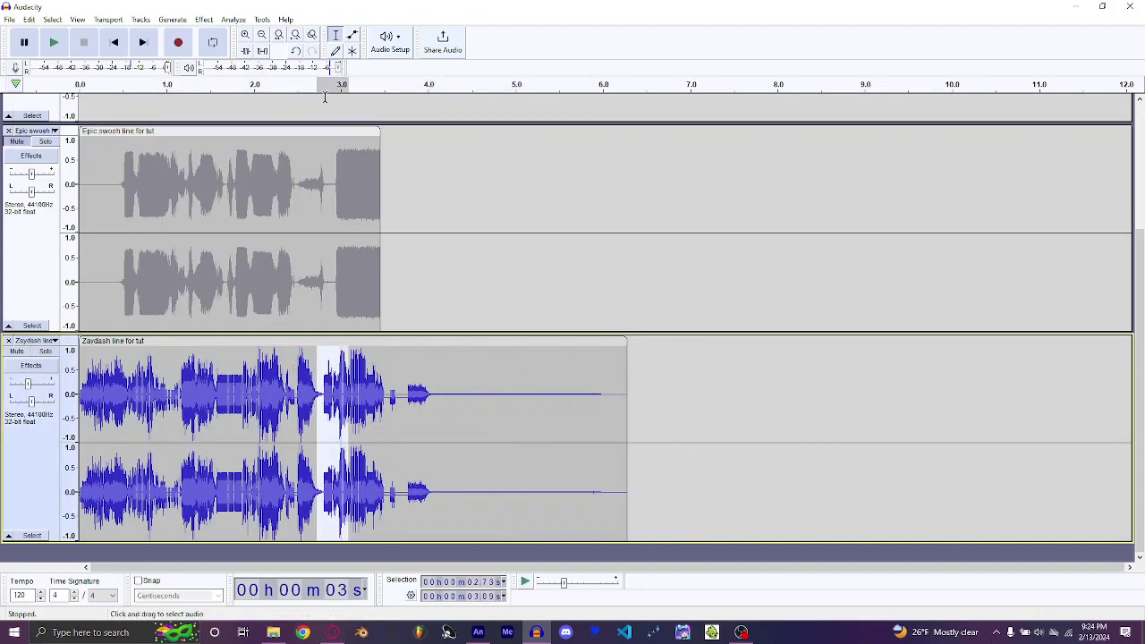
left_click(204, 18)
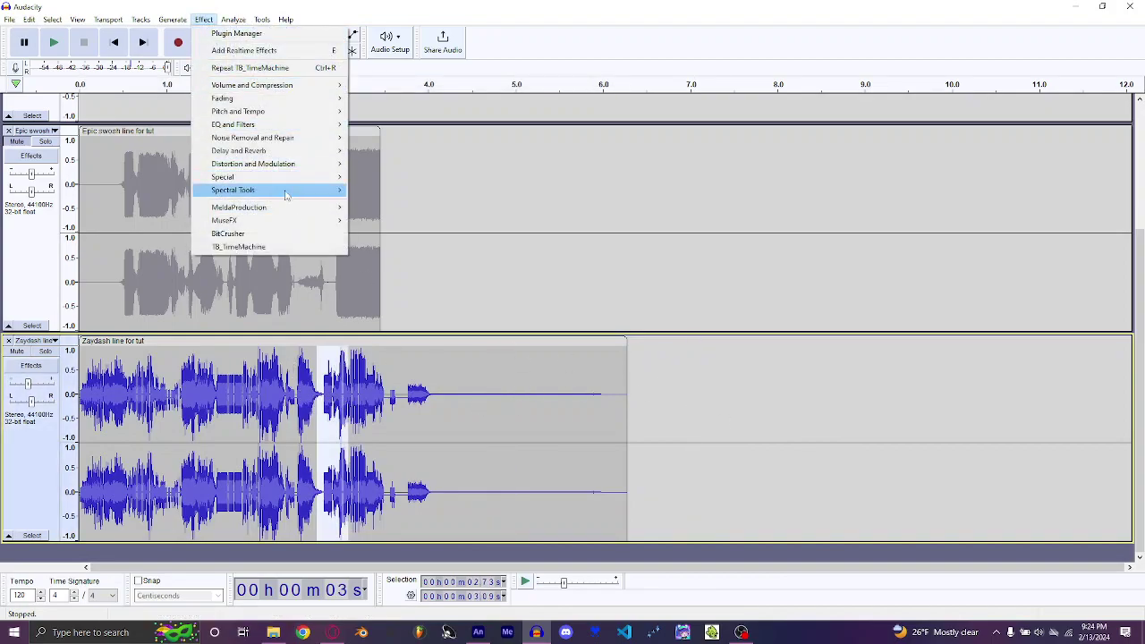
left_click(394, 191)
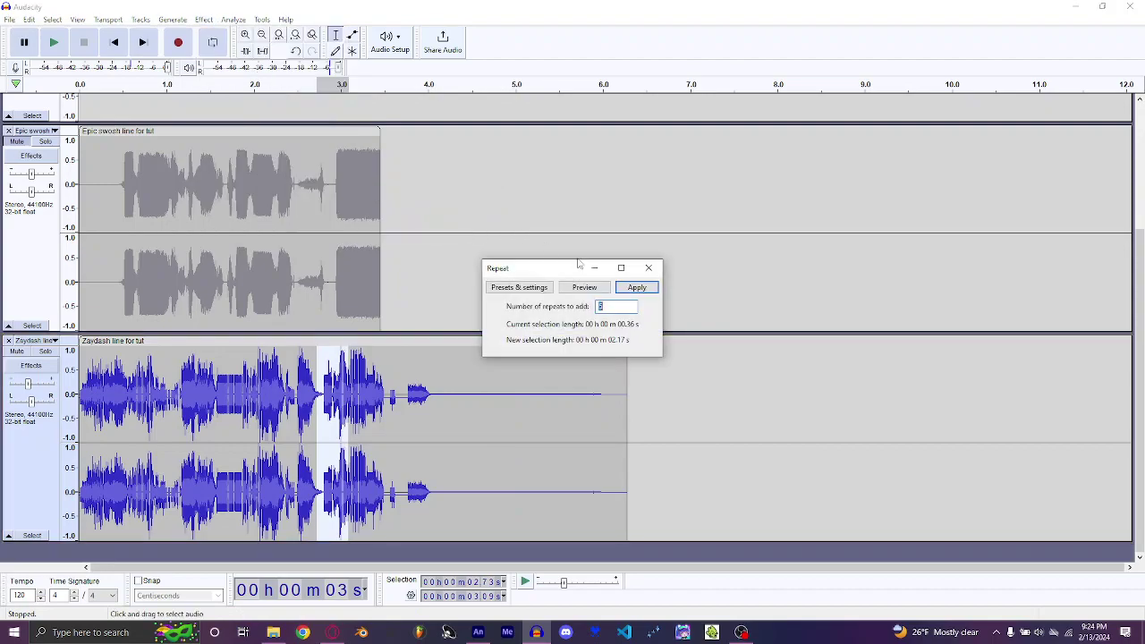
left_click(652, 267)
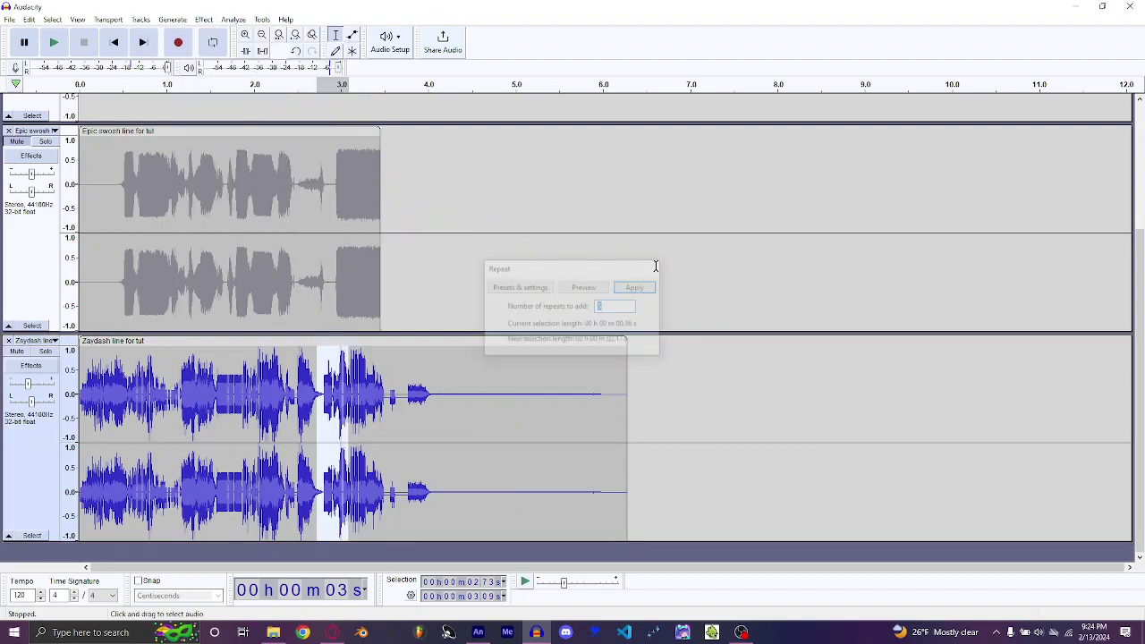
left_click(667, 356)
left_click(691, 366)
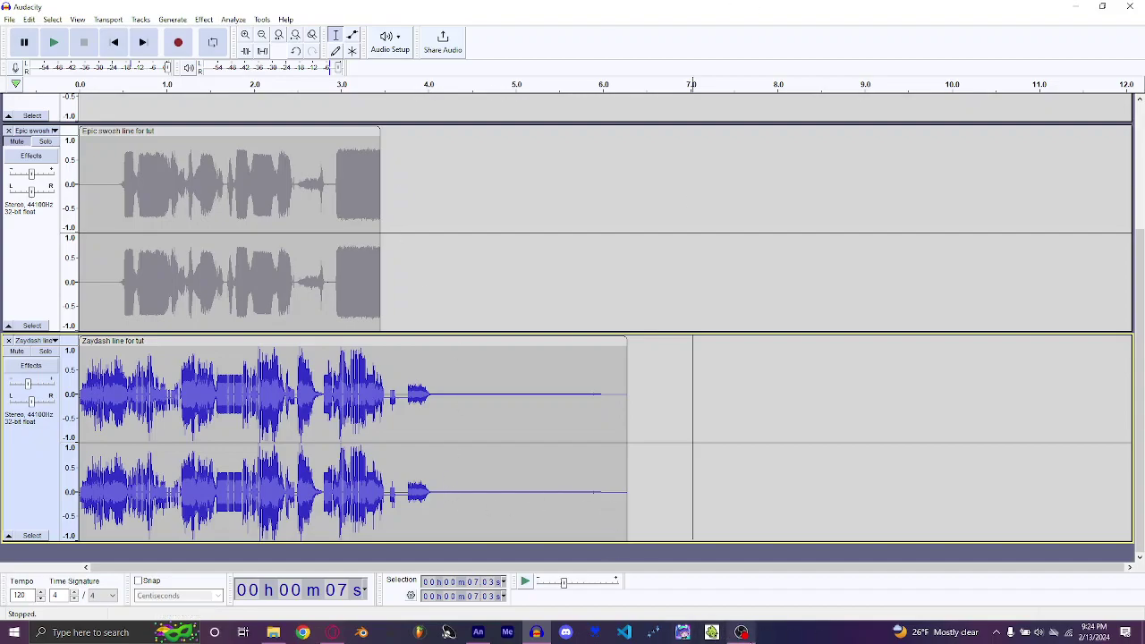
left_click(741, 632)
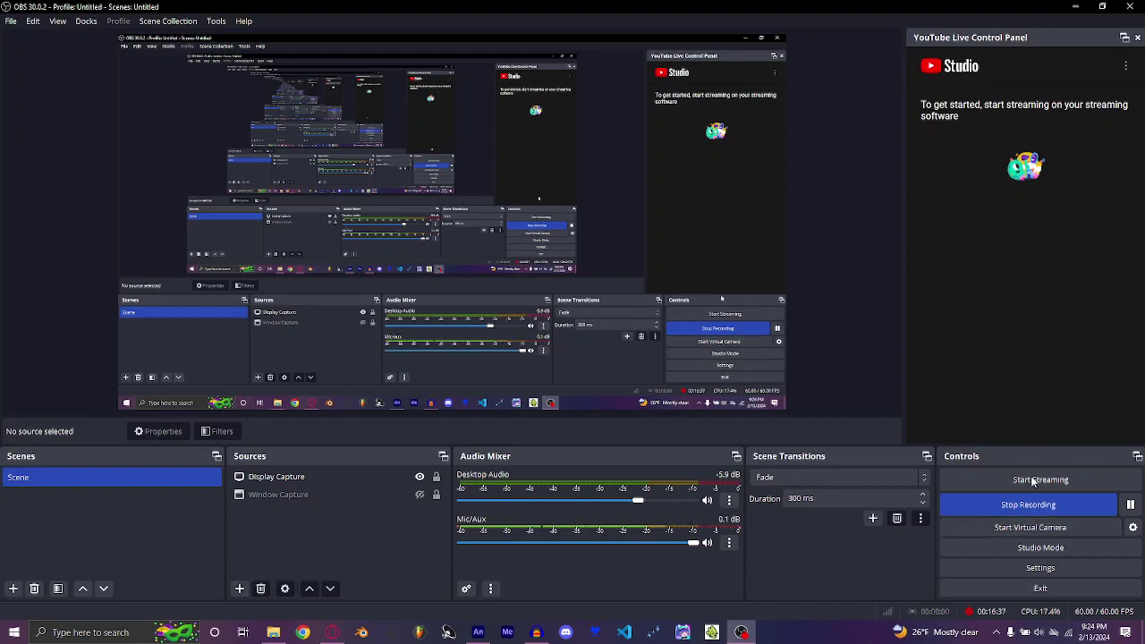
left_click(1035, 506)
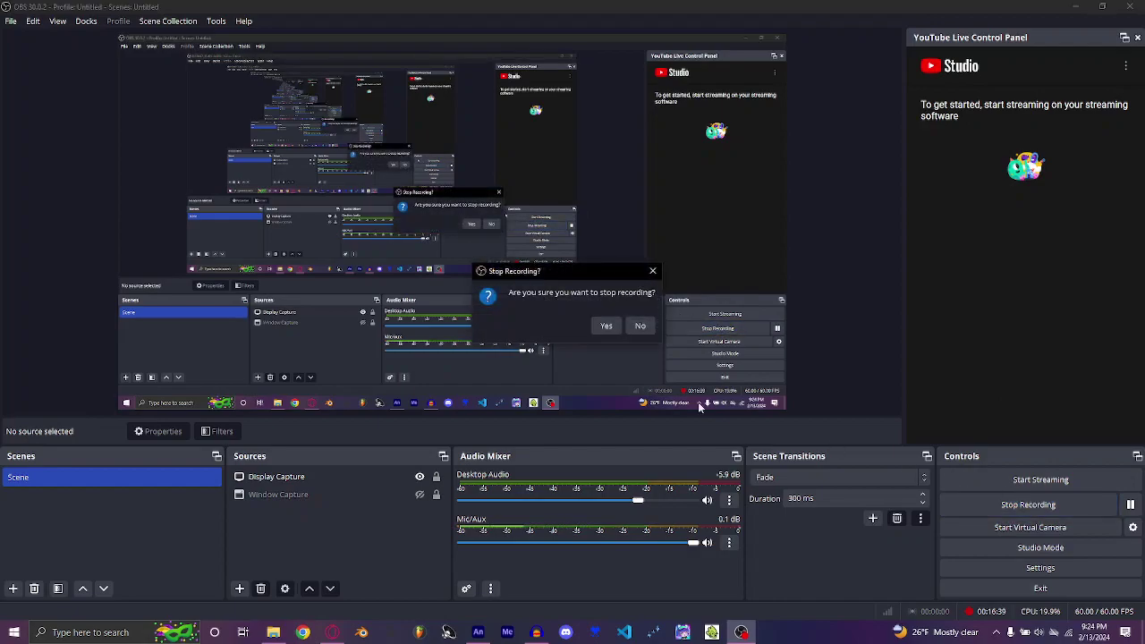